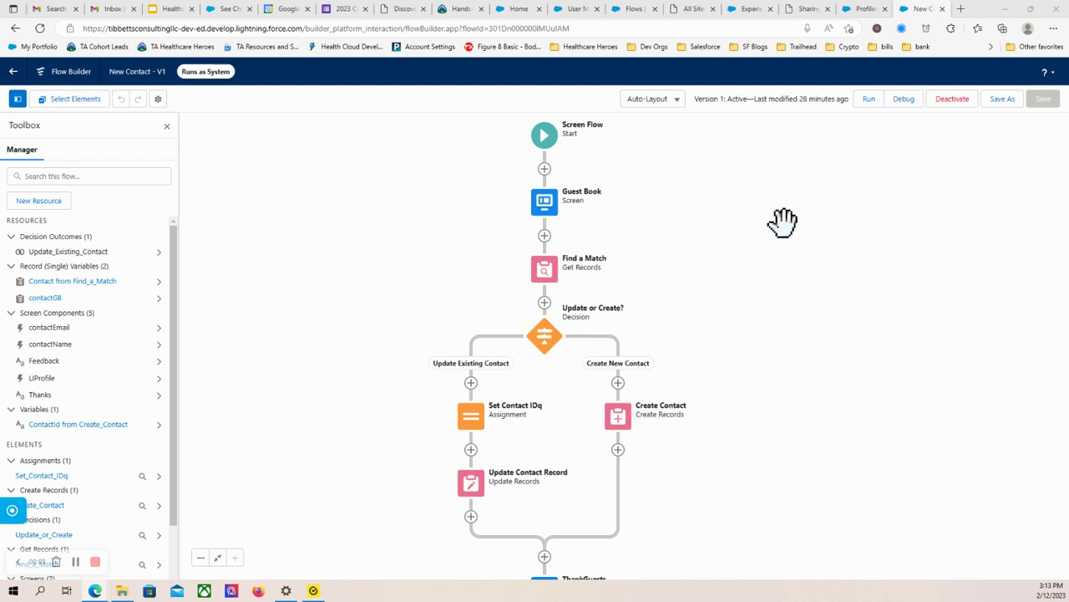
Go to the portfolio site's Home page and open the Guest Book card to show the New Contact form.
{"action": "left_click", "coordinate": [519, 9]}
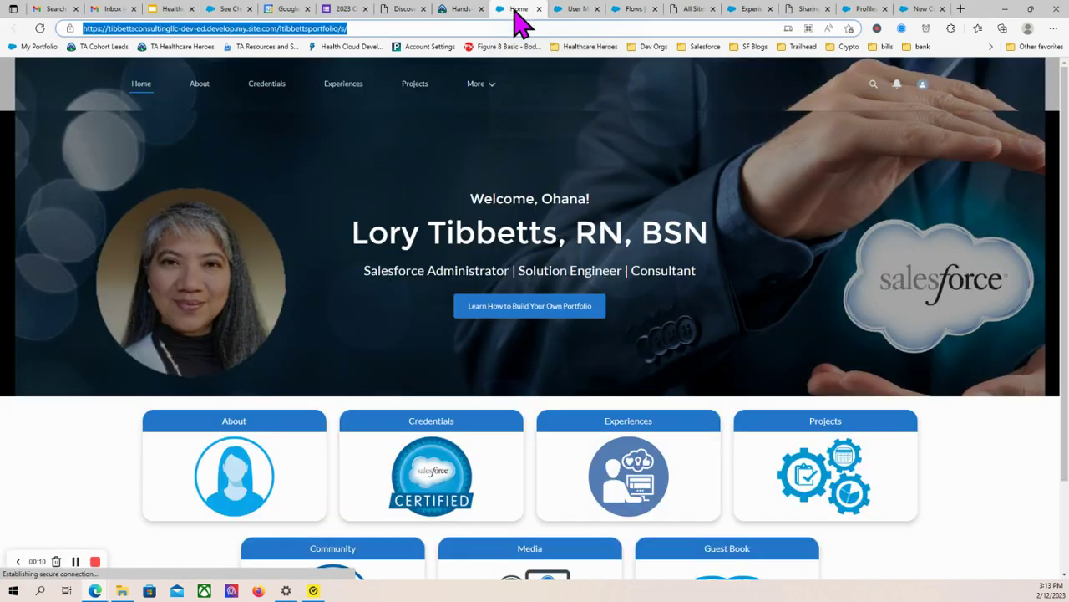
{"action": "scroll", "coordinate": [769, 326], "scroll_direction": "down", "scroll_amount": 2}
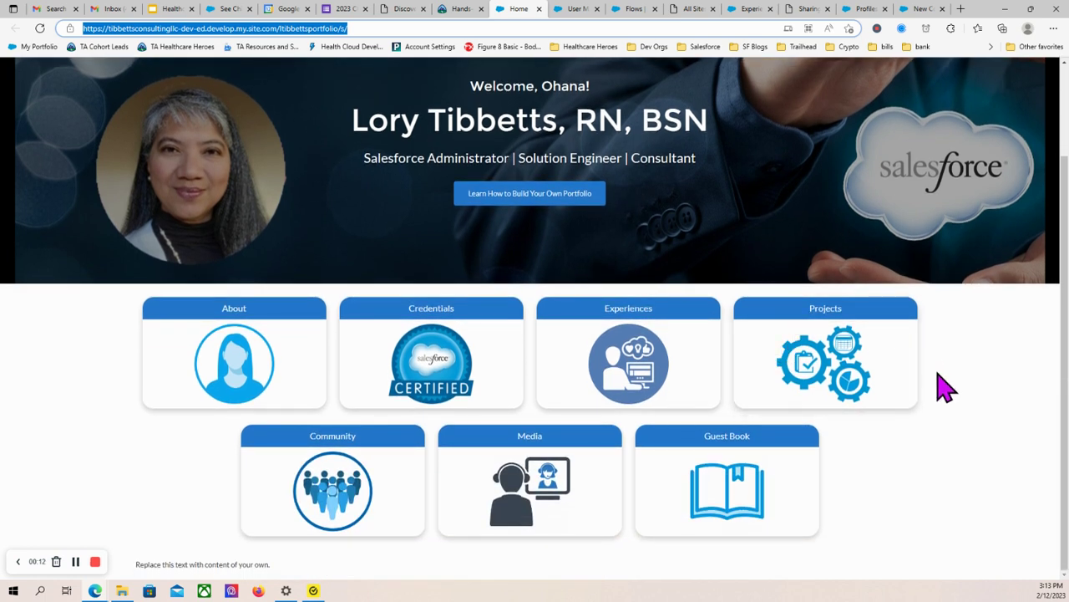
{"action": "scroll", "coordinate": [944, 381], "scroll_direction": "up", "scroll_amount": 2}
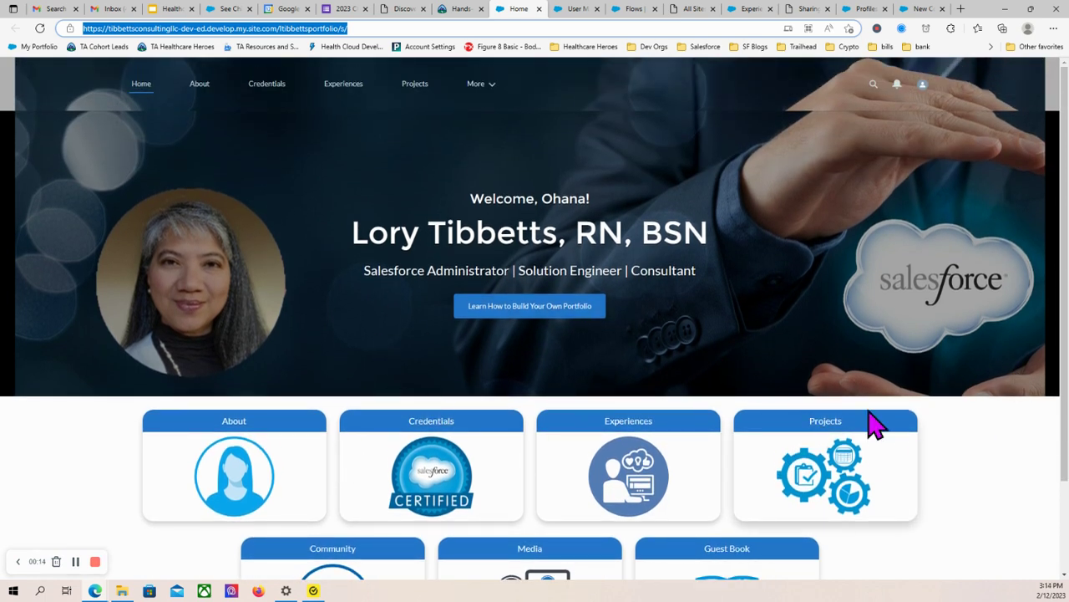
{"action": "scroll", "coordinate": [871, 422], "scroll_direction": "down", "scroll_amount": 1}
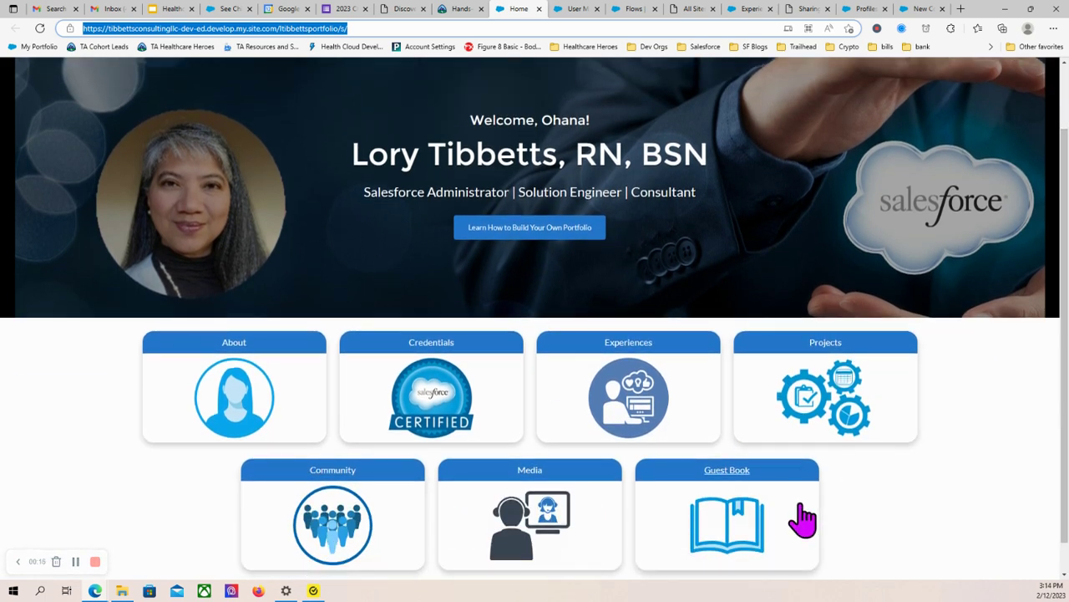
{"action": "scroll", "coordinate": [961, 451], "scroll_direction": "down", "scroll_amount": 1}
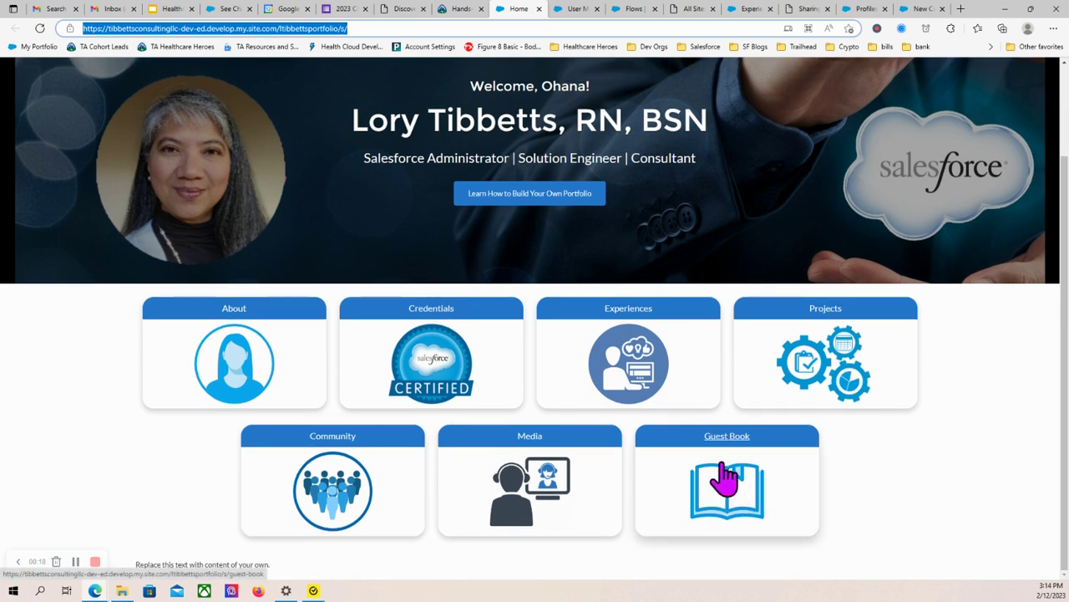
{"action": "left_click", "coordinate": [709, 439]}
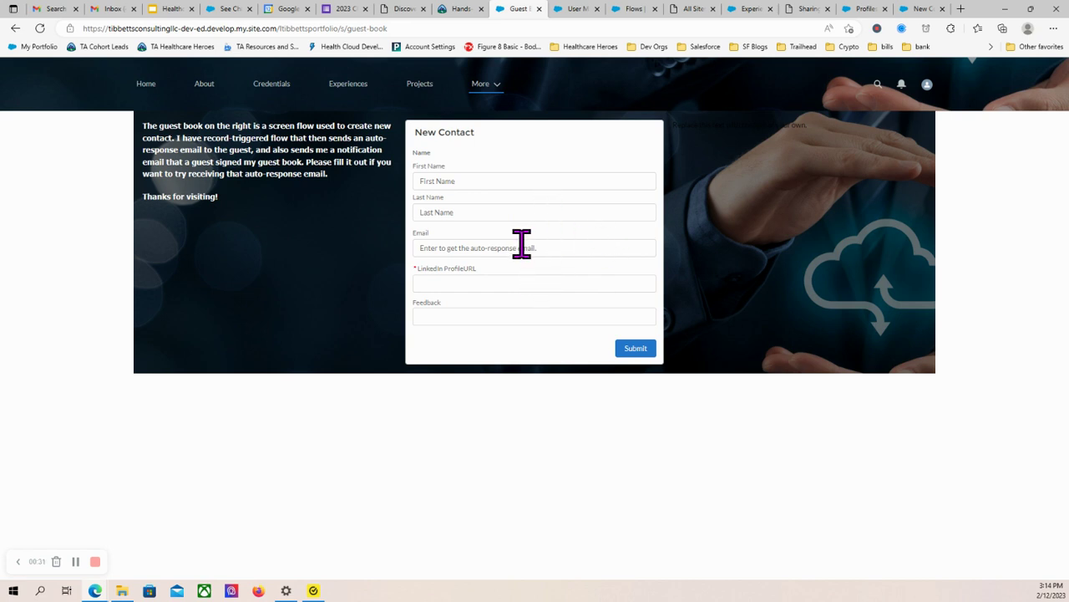
{"action": "left_click", "coordinate": [925, 14]}
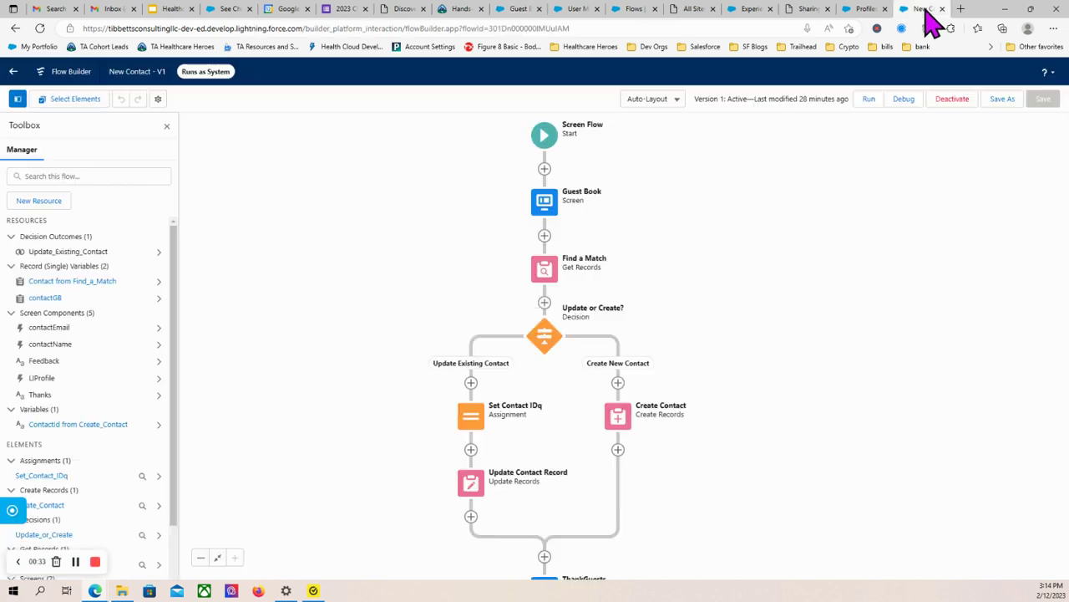
{"action": "left_click", "coordinate": [1054, 30]}
{"action": "left_click", "coordinate": [969, 84]}
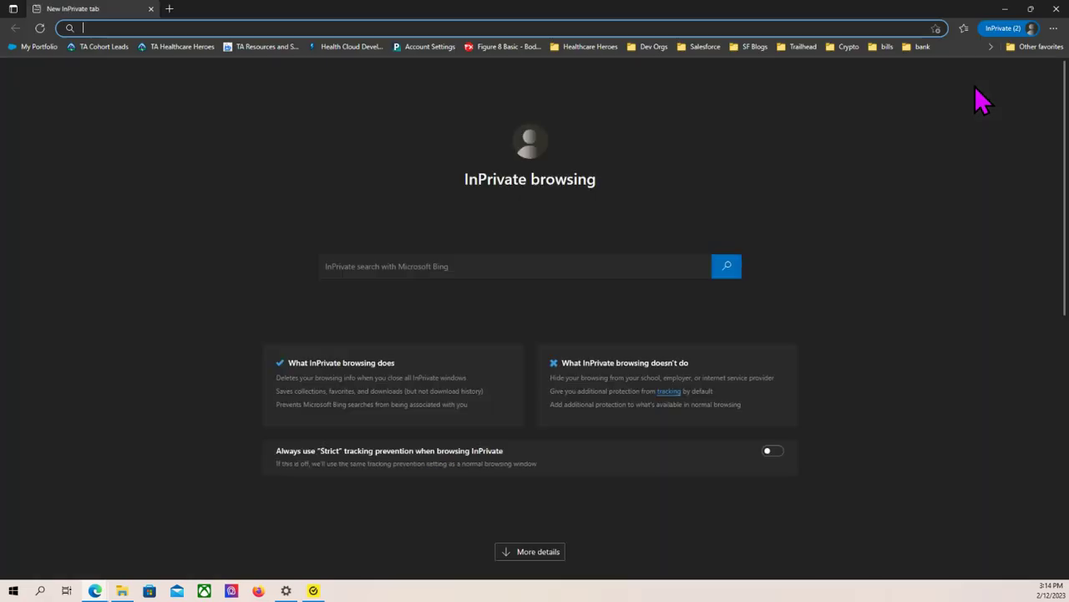
{"action": "right_click", "coordinate": [375, 25]}
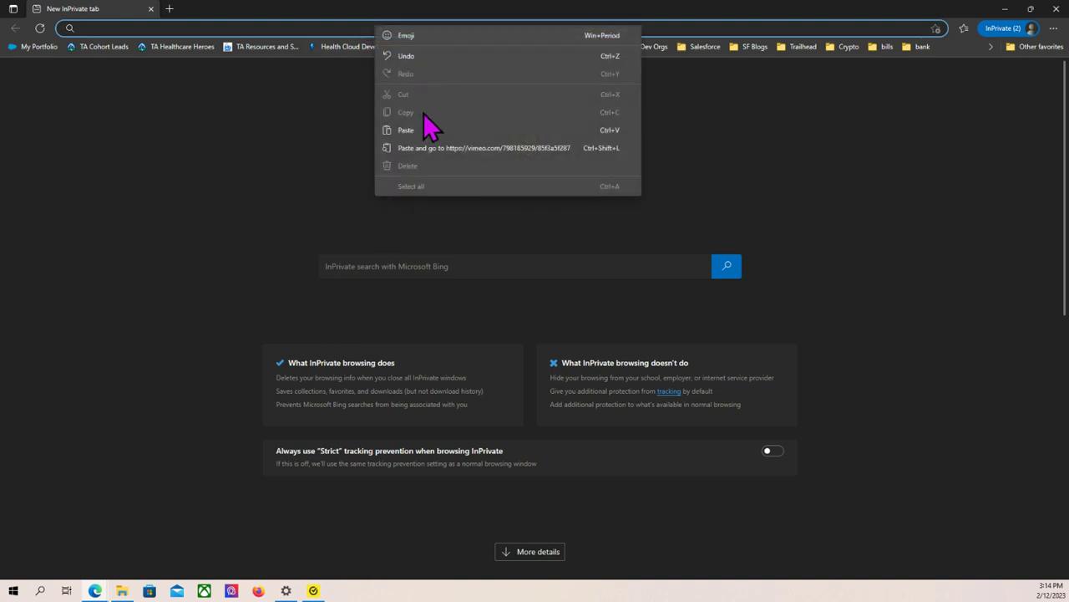
{"action": "left_click", "coordinate": [438, 149]}
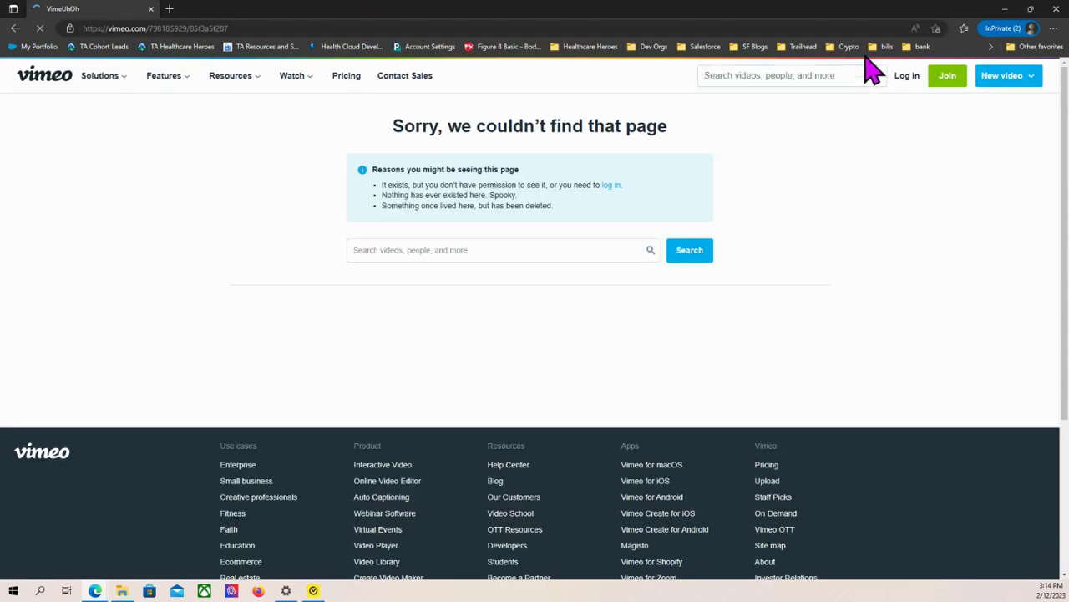
{"action": "left_click", "coordinate": [1057, 8]}
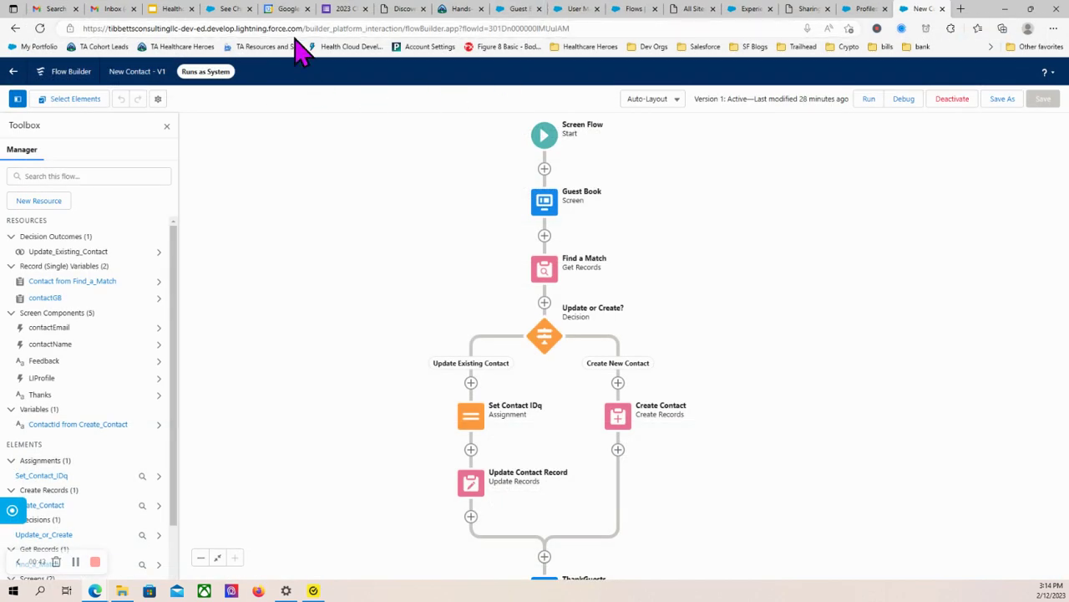
{"action": "left_click", "coordinate": [518, 10]}
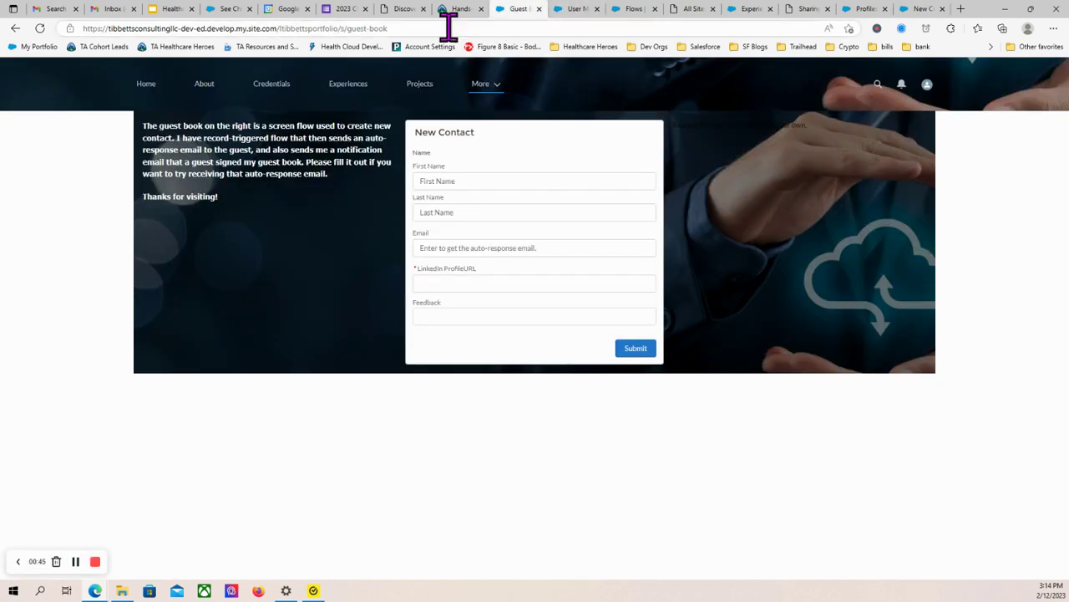
{"action": "left_click", "coordinate": [350, 30]}
{"action": "right_click", "coordinate": [360, 35]}
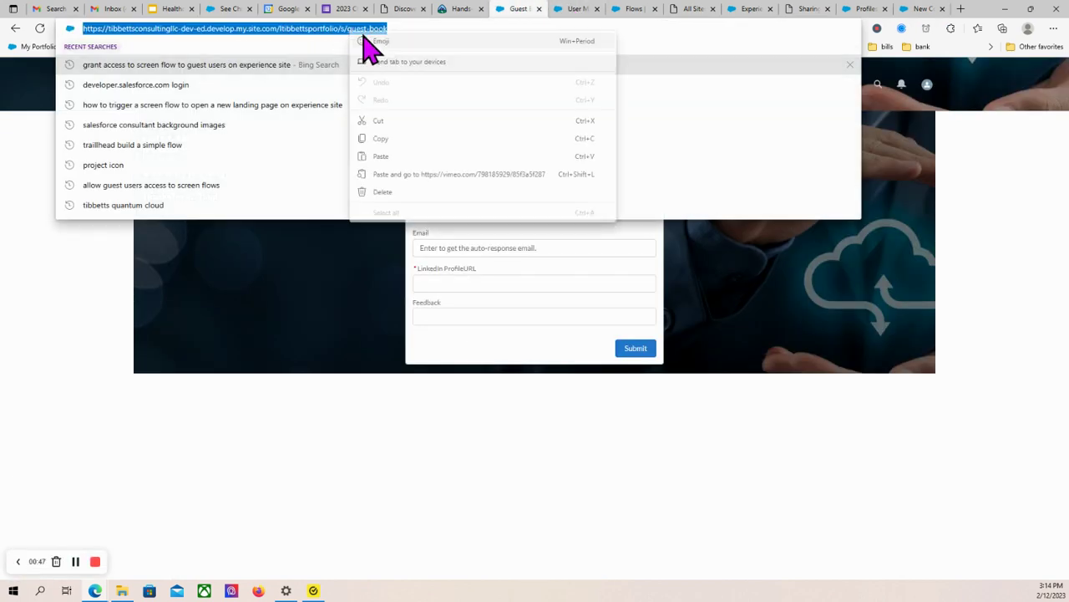
{"action": "left_click", "coordinate": [393, 138]}
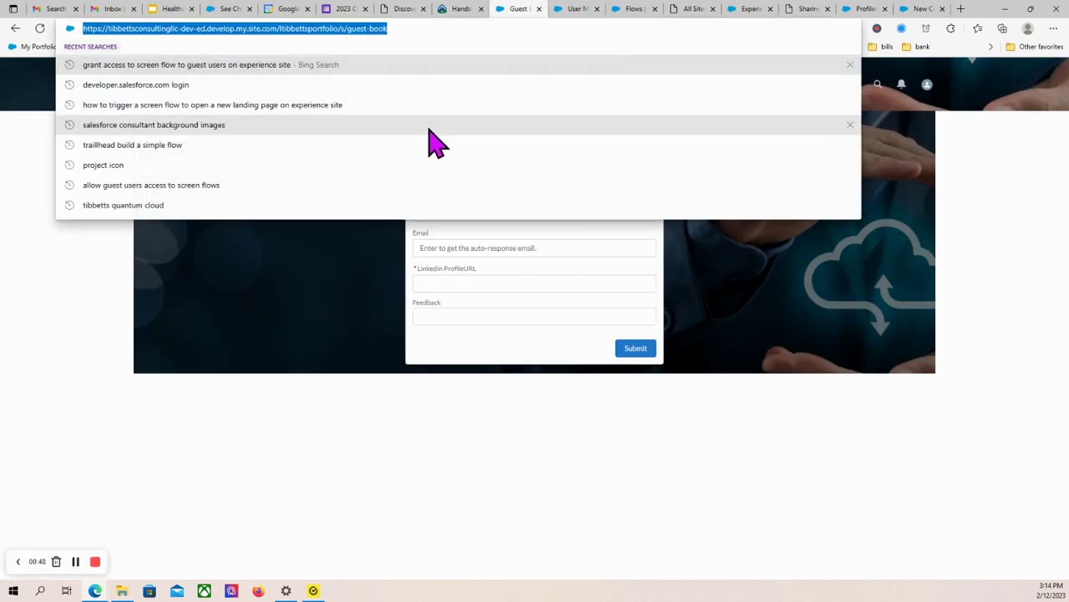
{"action": "left_click", "coordinate": [1052, 28]}
{"action": "left_click", "coordinate": [998, 83]}
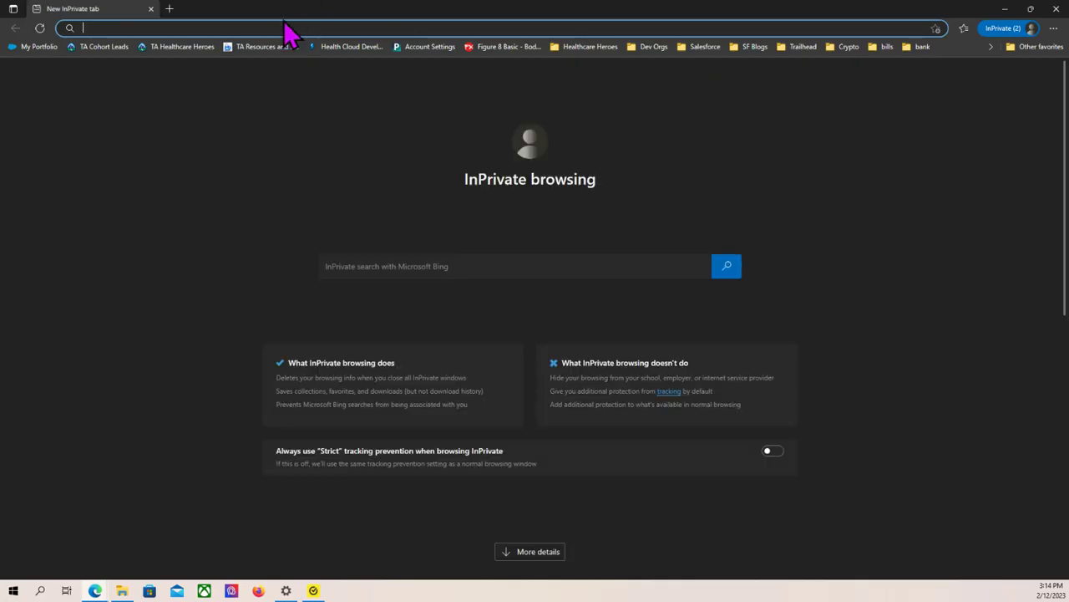
{"action": "right_click", "coordinate": [243, 33]}
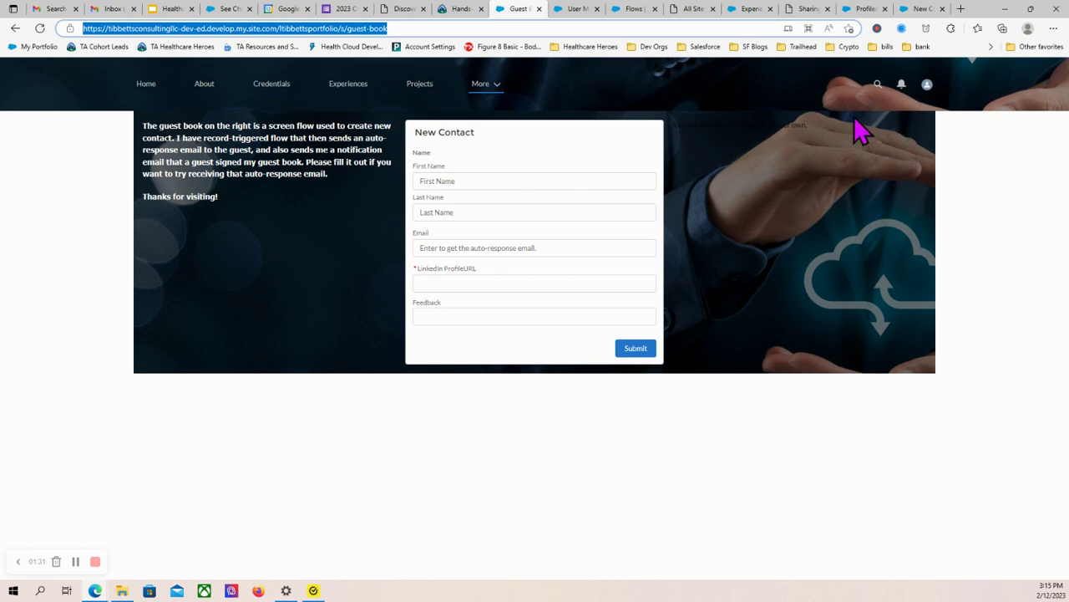
Open the site's guest user profile from the Experience Builder site settings.
{"action": "left_click", "coordinate": [922, 10]}
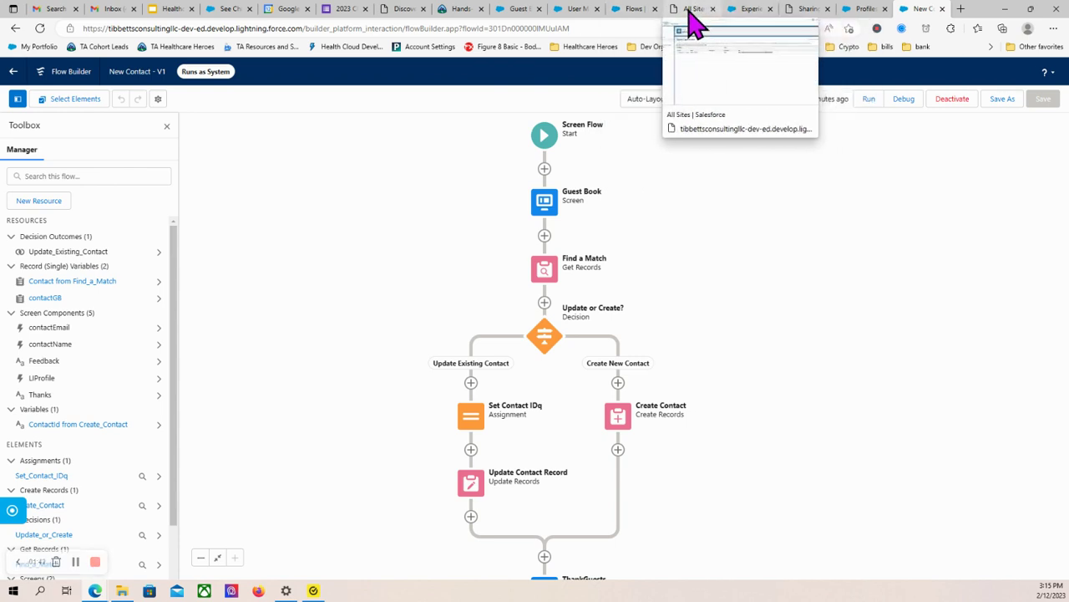
{"action": "left_click", "coordinate": [752, 10]}
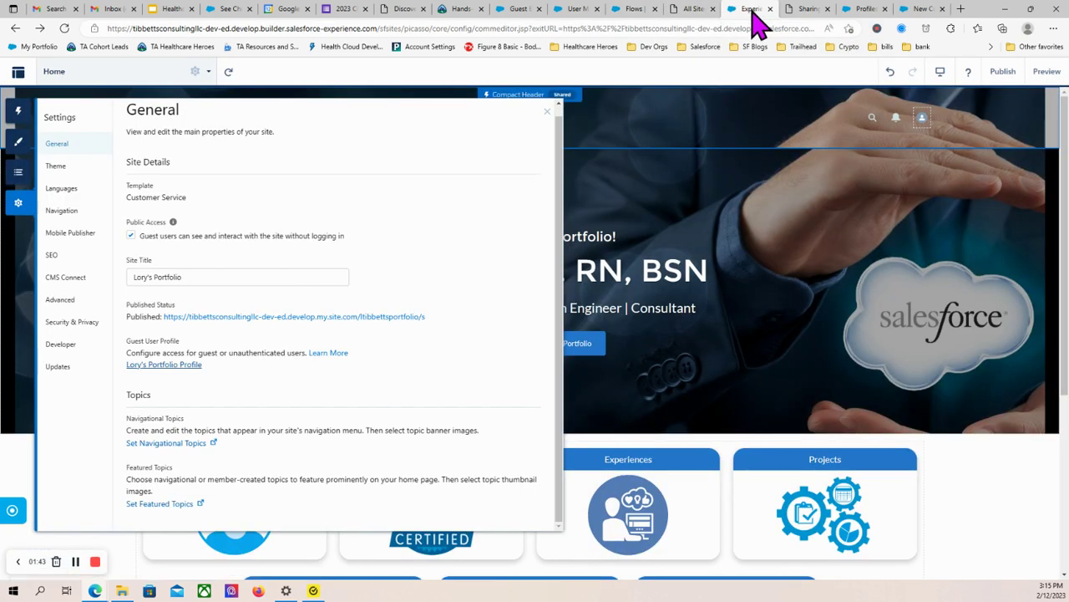
{"action": "left_click", "coordinate": [152, 366]}
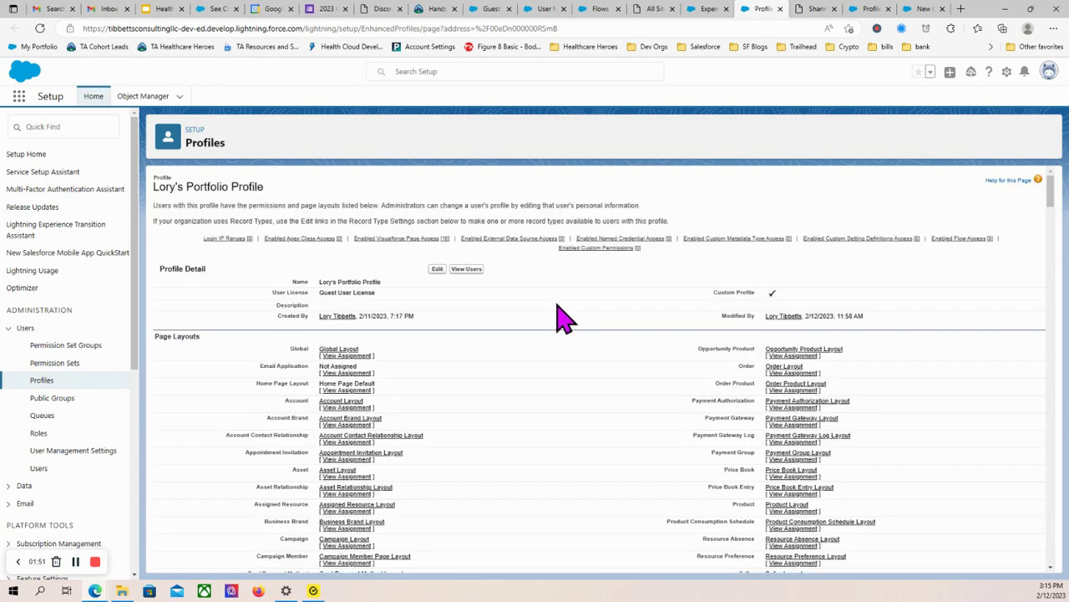
Scroll through the guest profile's object permissions and field-level security entries.
{"action": "scroll", "coordinate": [568, 311], "scroll_direction": "down", "scroll_amount": 10}
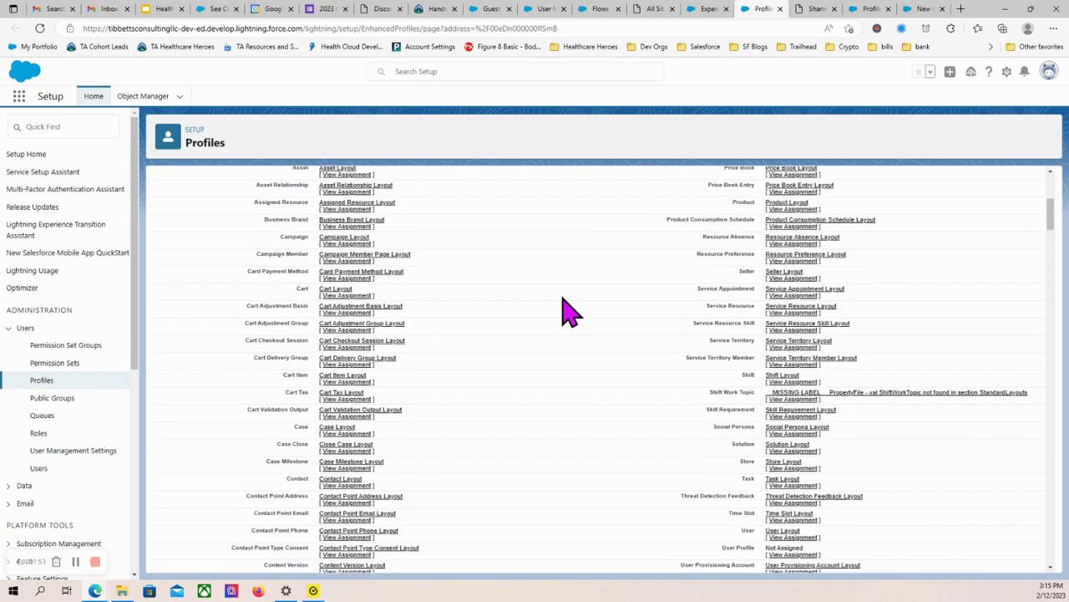
{"action": "scroll", "coordinate": [568, 318], "scroll_direction": "down", "scroll_amount": 10}
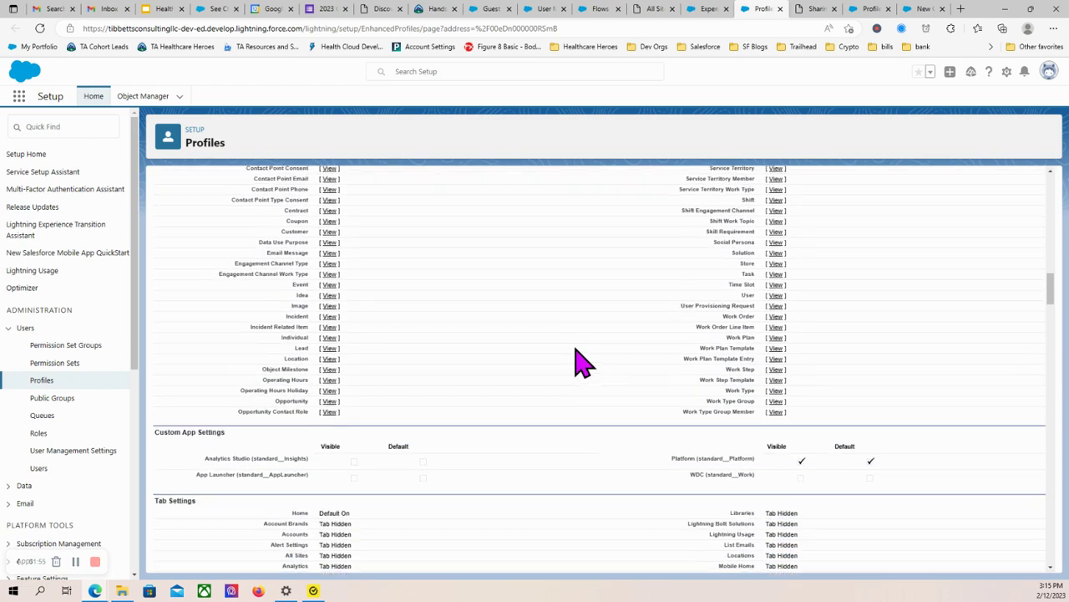
{"action": "scroll", "coordinate": [582, 361], "scroll_direction": "down", "scroll_amount": 10}
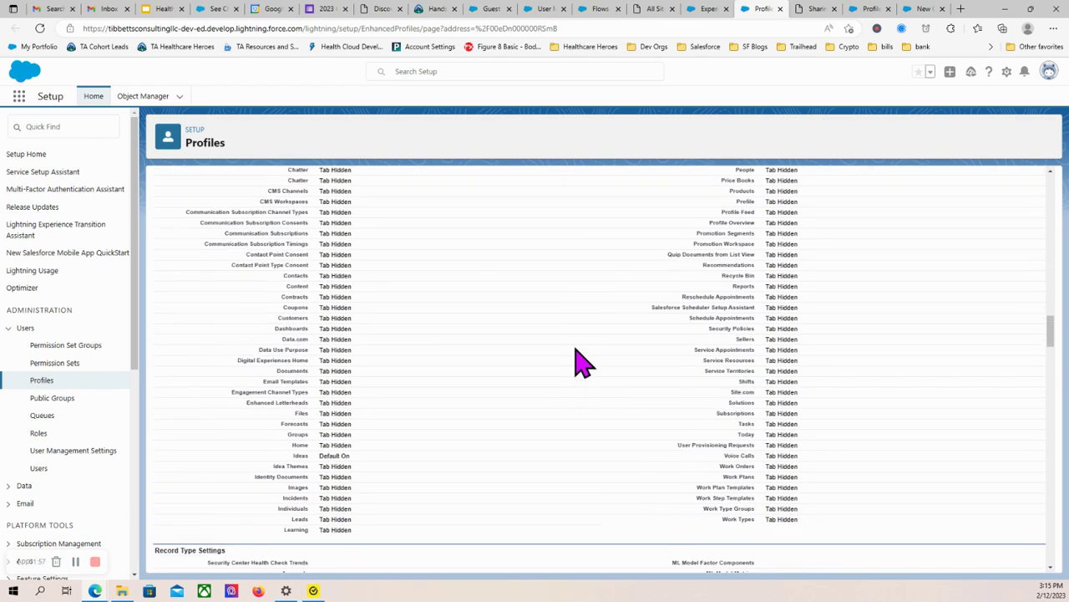
{"action": "scroll", "coordinate": [582, 361], "scroll_direction": "down", "scroll_amount": 10}
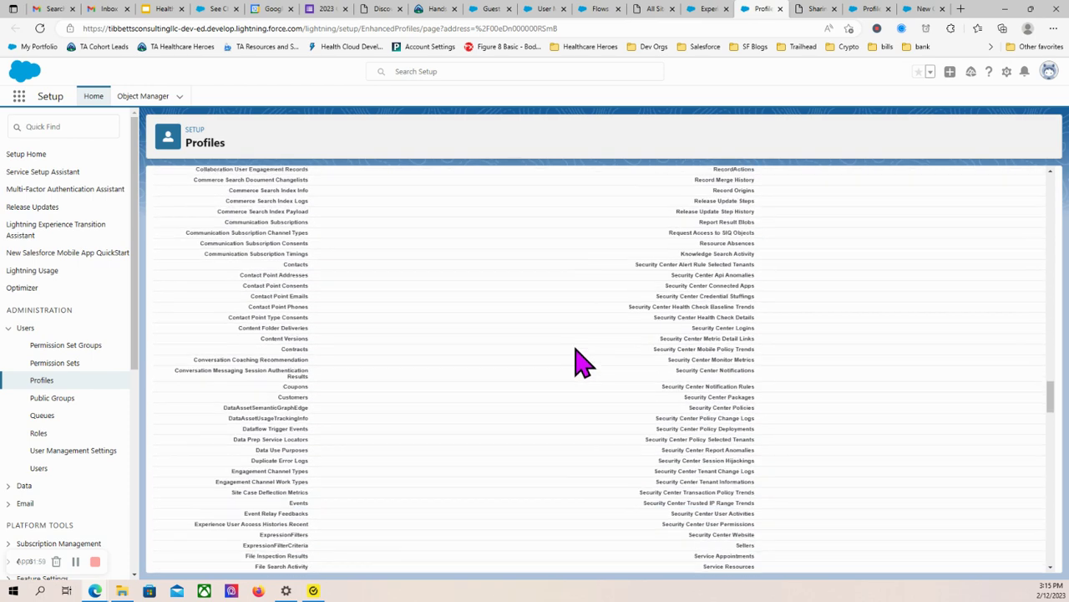
{"action": "scroll", "coordinate": [584, 368], "scroll_direction": "down", "scroll_amount": 10}
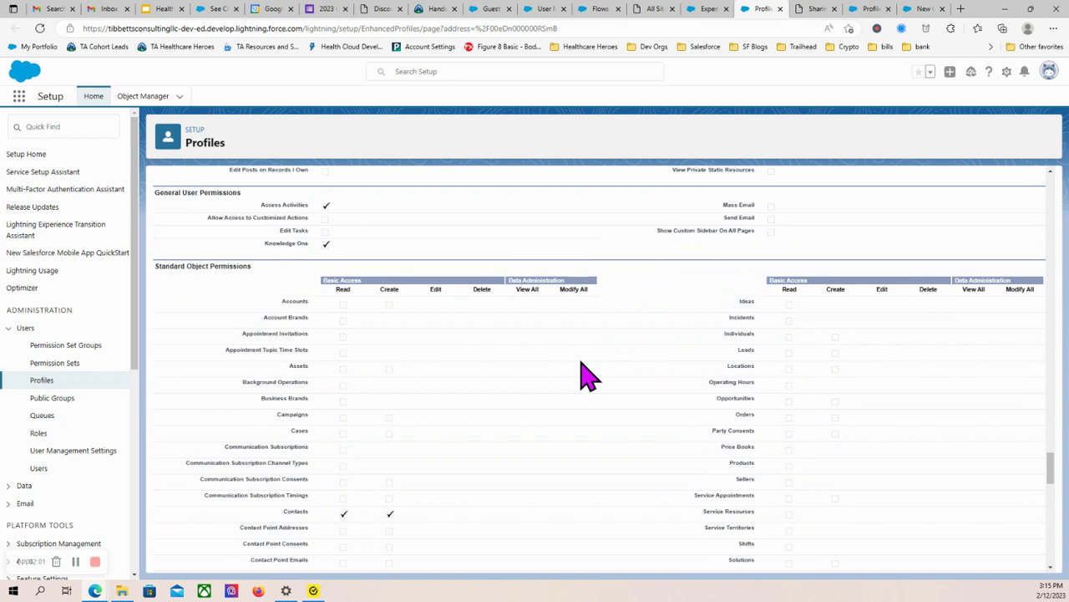
{"action": "scroll", "coordinate": [589, 376], "scroll_direction": "down", "scroll_amount": 5}
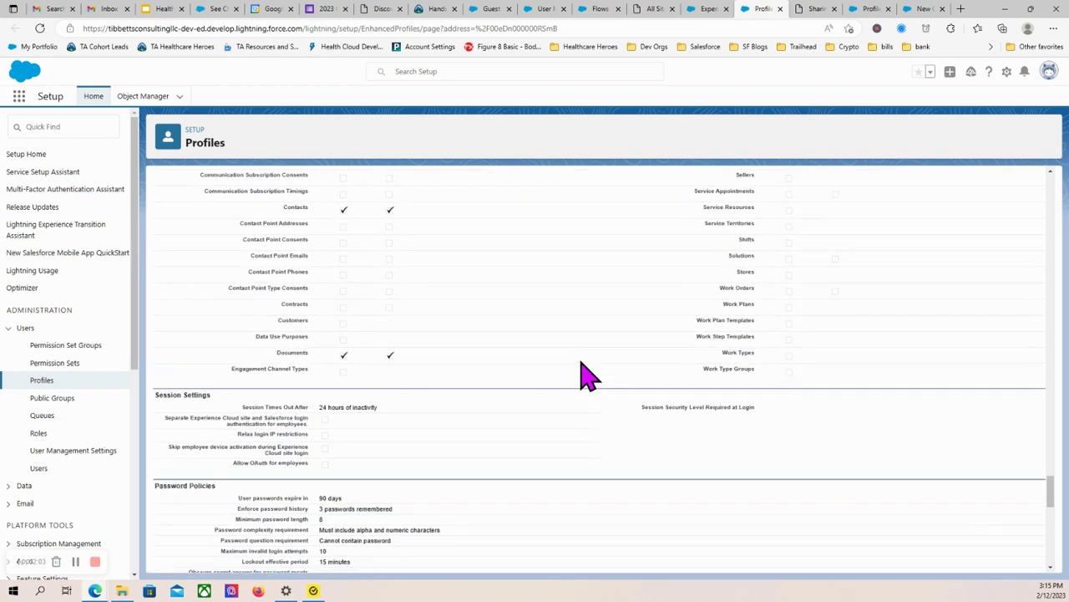
{"action": "scroll", "coordinate": [589, 376], "scroll_direction": "down", "scroll_amount": 2}
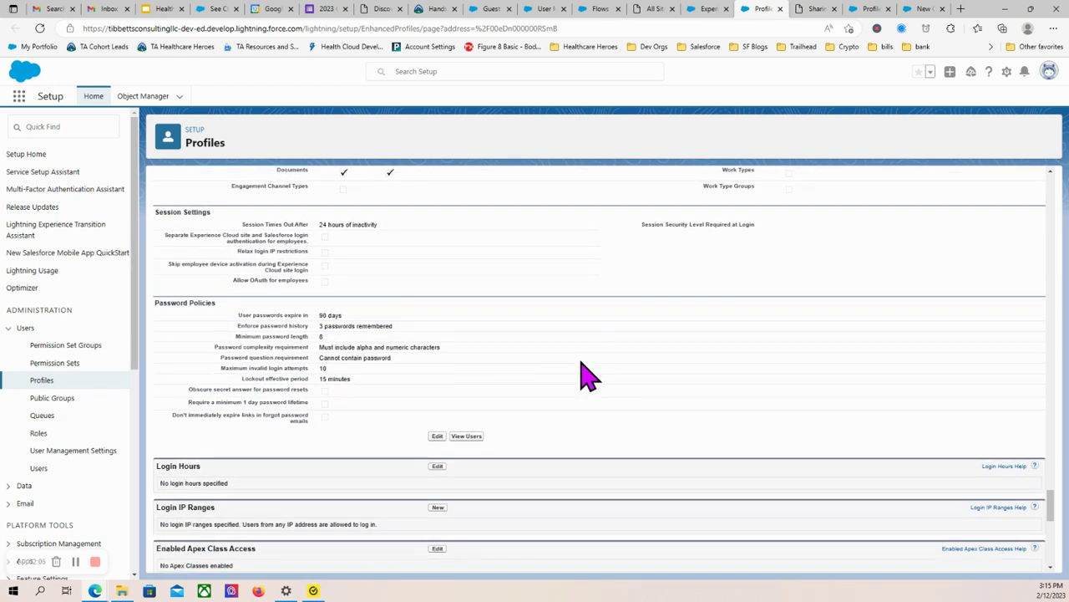
{"action": "scroll", "coordinate": [589, 376], "scroll_direction": "down", "scroll_amount": 5}
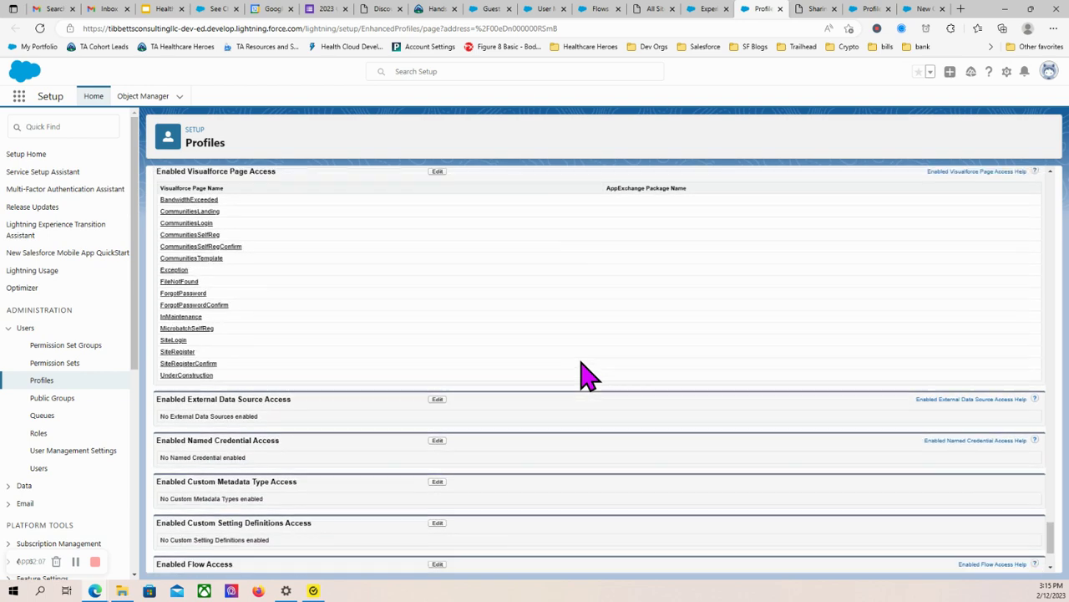
{"action": "scroll", "coordinate": [589, 376], "scroll_direction": "down", "scroll_amount": 3}
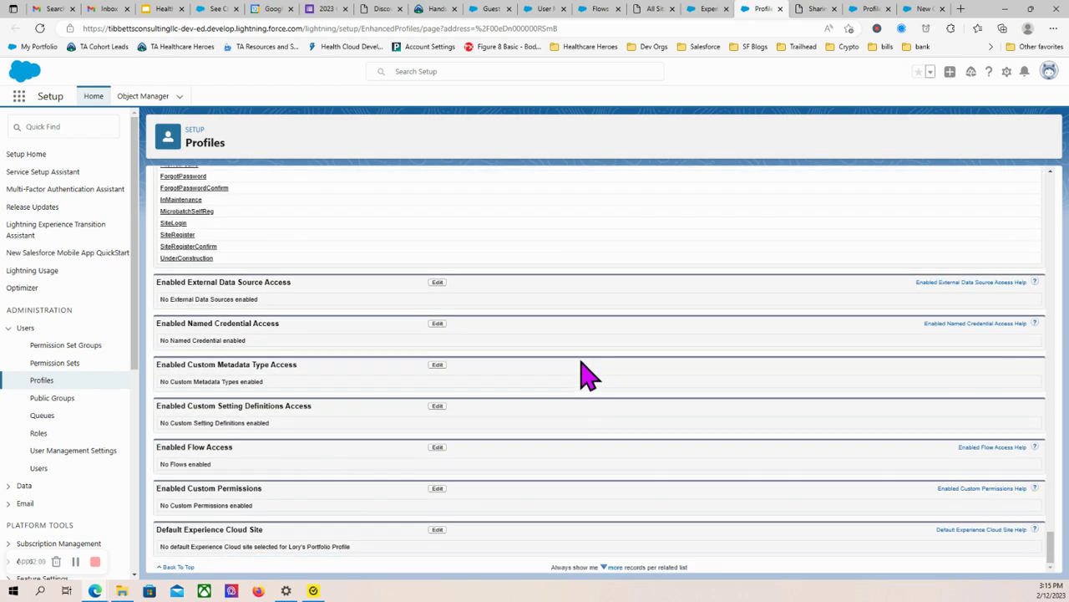
{"action": "scroll", "coordinate": [589, 376], "scroll_direction": "up", "scroll_amount": 11}
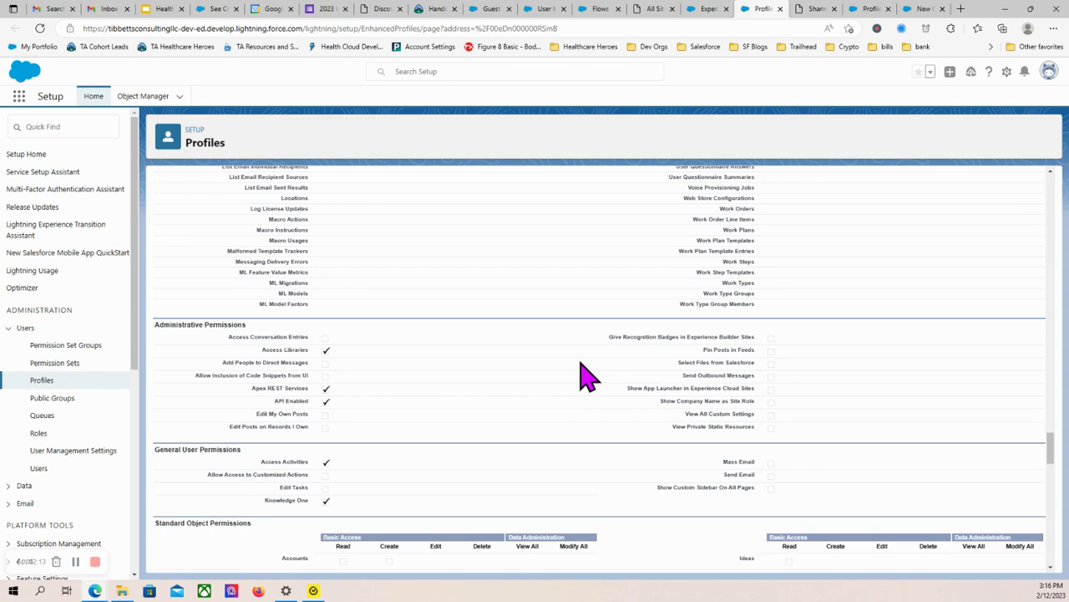
{"action": "scroll", "coordinate": [405, 397], "scroll_direction": "up", "scroll_amount": 5}
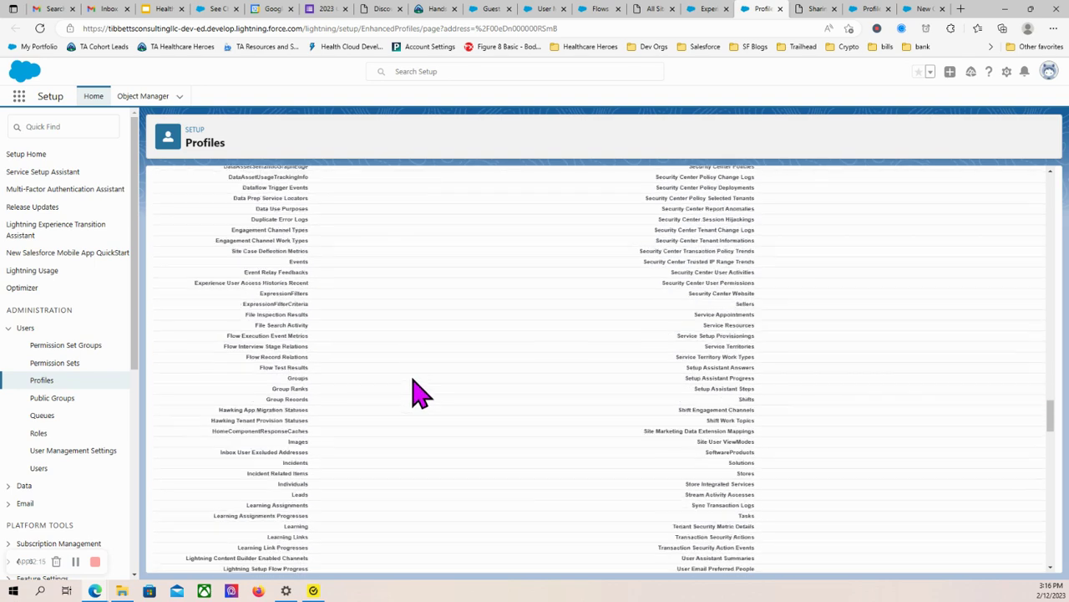
{"action": "scroll", "coordinate": [418, 391], "scroll_direction": "up", "scroll_amount": 10}
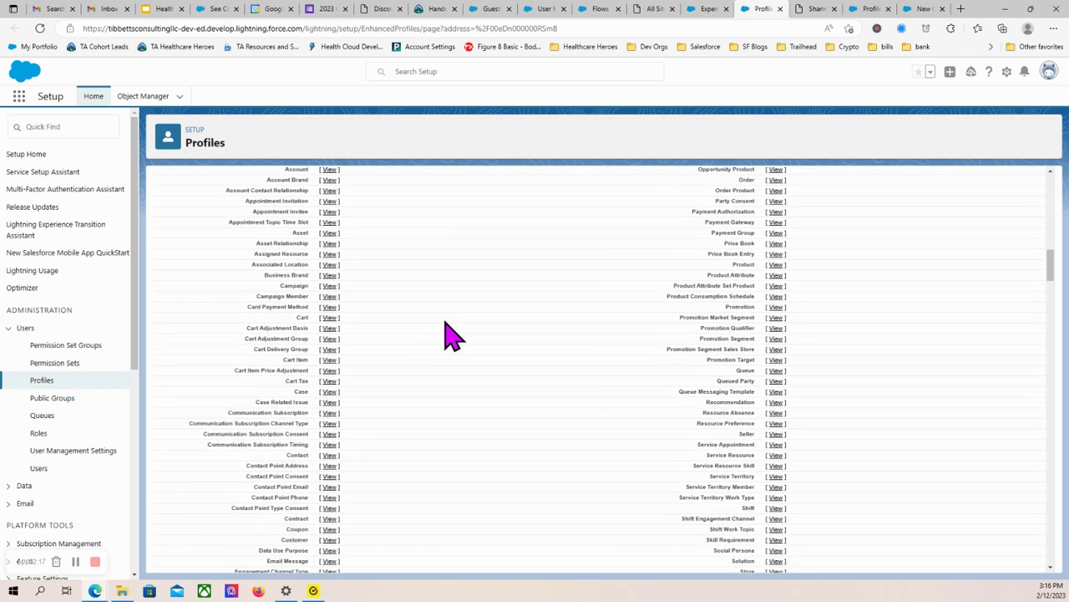
{"action": "left_click", "coordinate": [545, 9]}
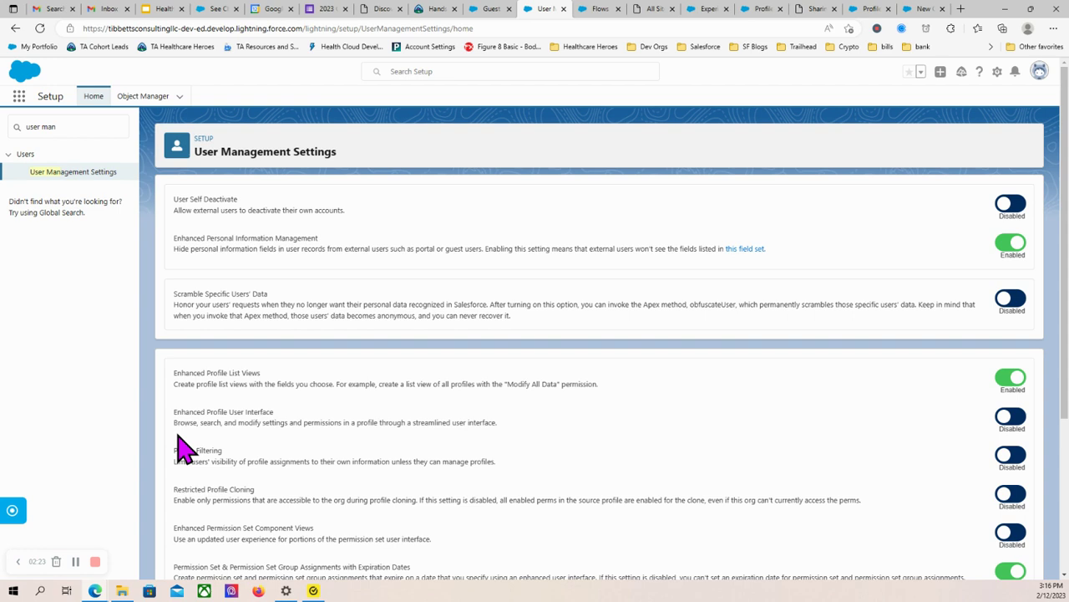
{"action": "left_click", "coordinate": [1023, 426]}
{"action": "left_click", "coordinate": [1009, 422]}
In a new tab, search Bing for 'allow guest users access to screen flows'.
{"action": "left_click", "coordinate": [921, 11]}
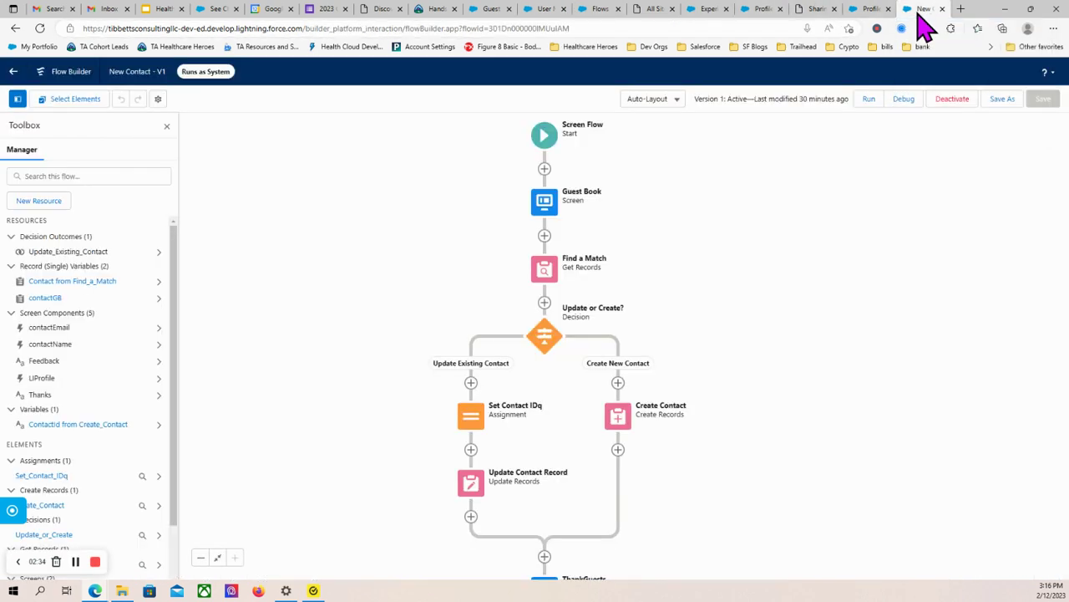
{"action": "left_click", "coordinate": [962, 10]}
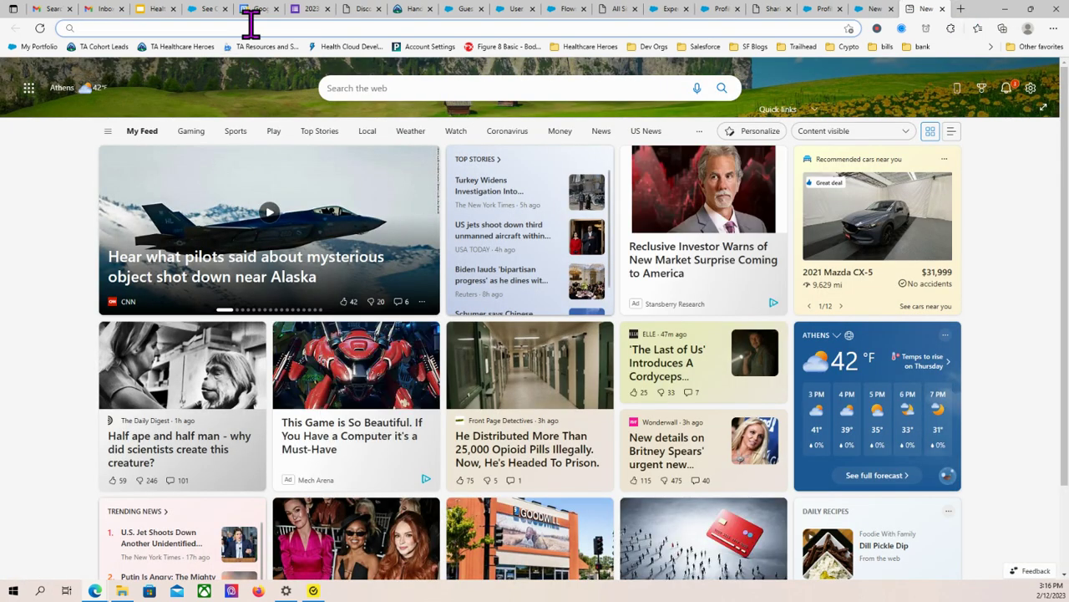
{"action": "type", "text": "LLOW"}
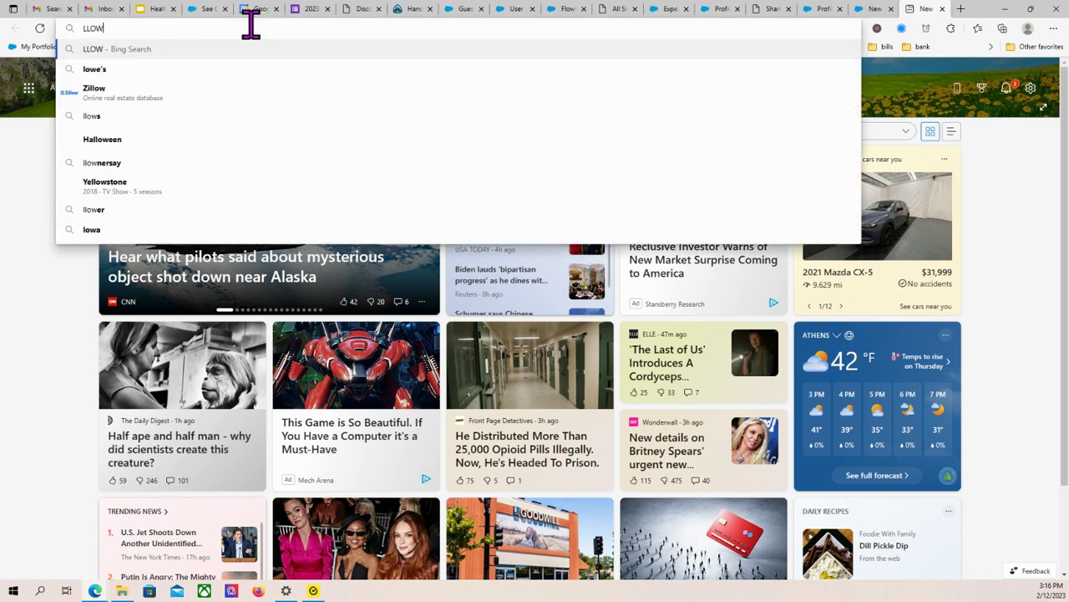
{"action": "key", "text": "Escape"}
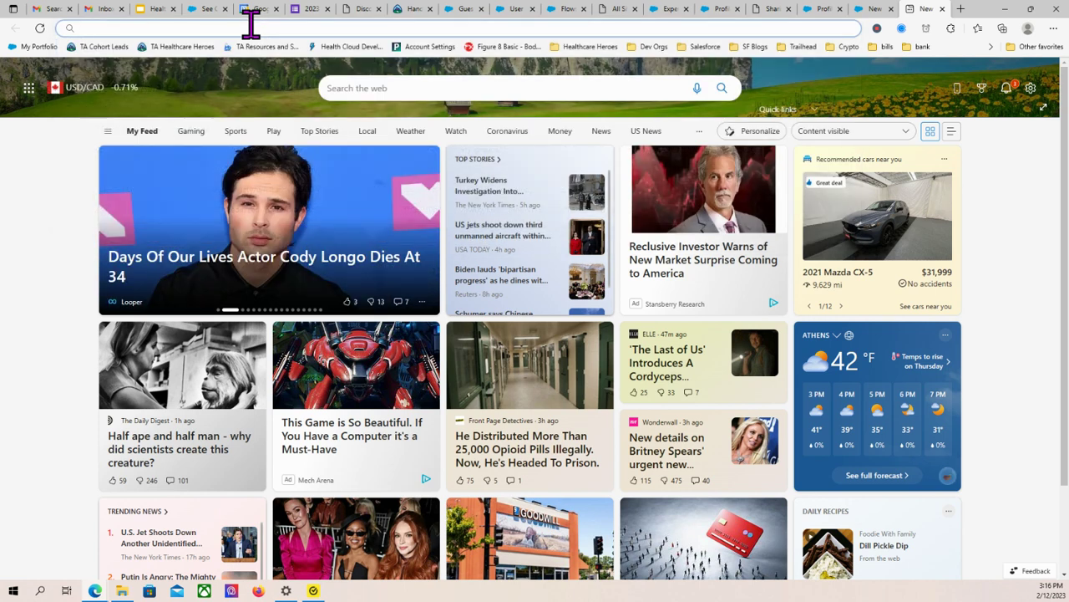
{"action": "type", "text": "allo"}
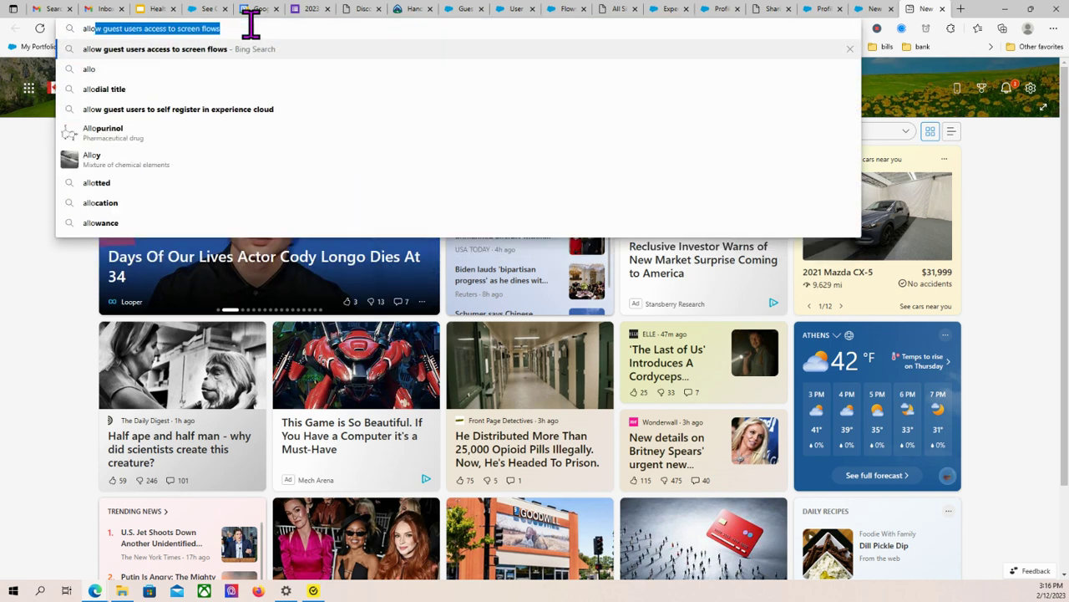
{"action": "key", "text": "Return"}
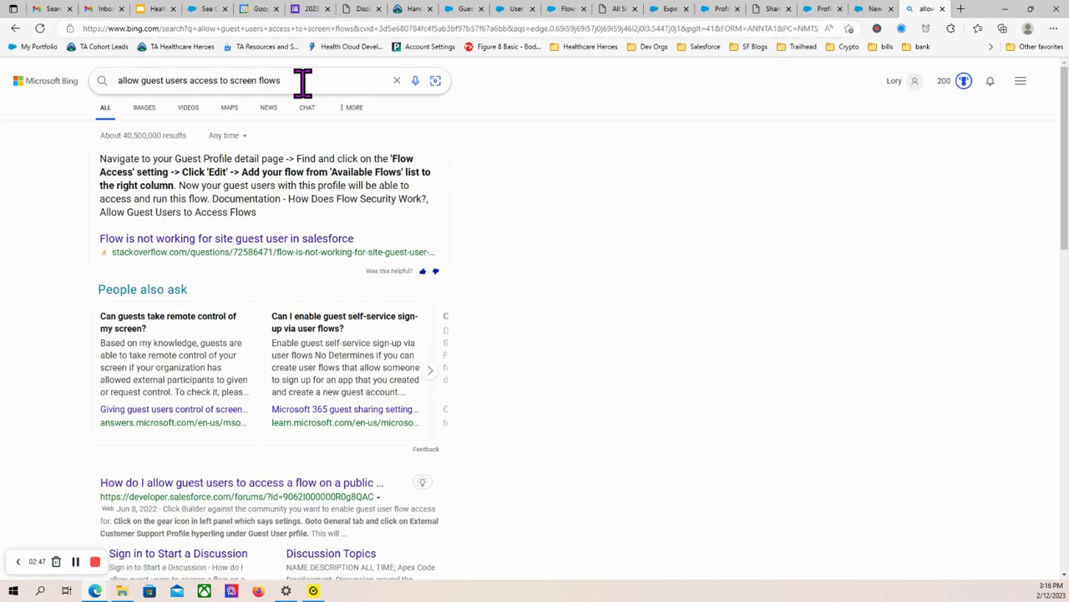
Open the Trailhead 'Enable User Access For Your Flow' result and skim the unit.
{"action": "scroll", "coordinate": [309, 535], "scroll_direction": "down", "scroll_amount": 3}
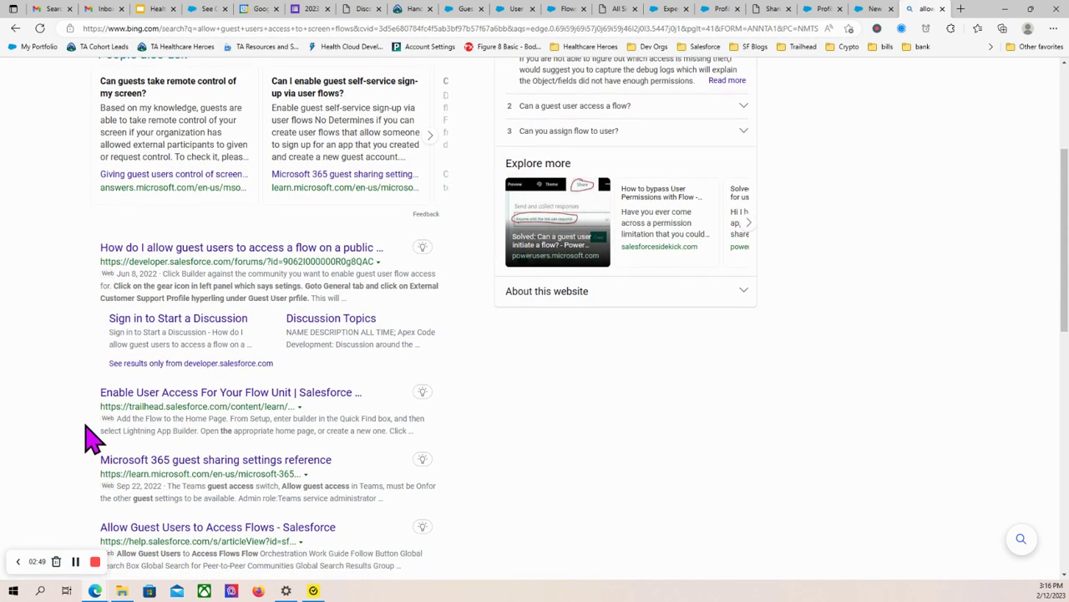
{"action": "left_click", "coordinate": [188, 407]}
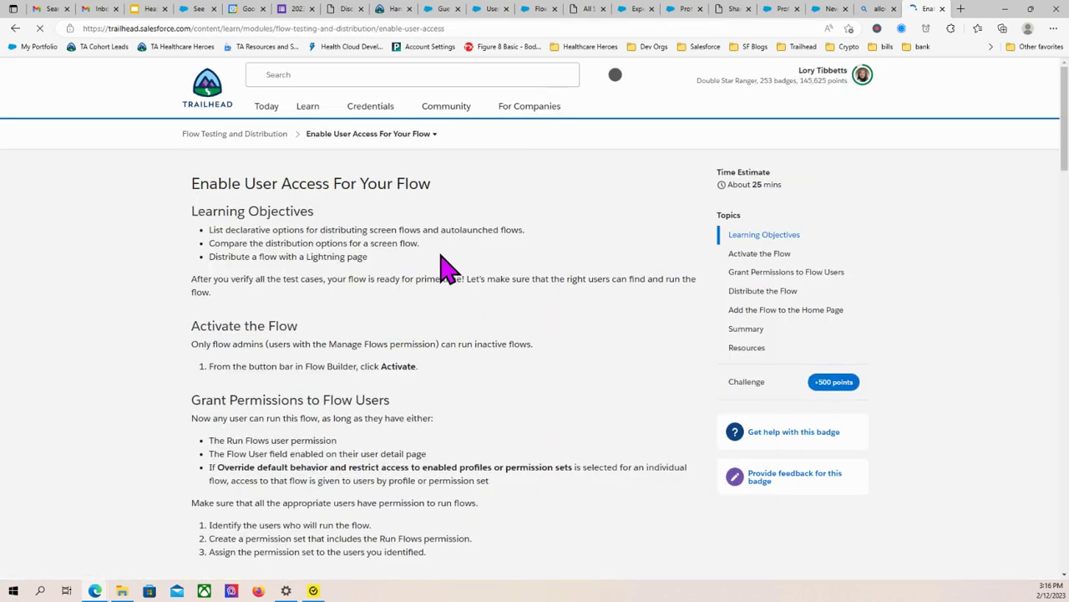
{"action": "scroll", "coordinate": [468, 299], "scroll_direction": "down", "scroll_amount": 2}
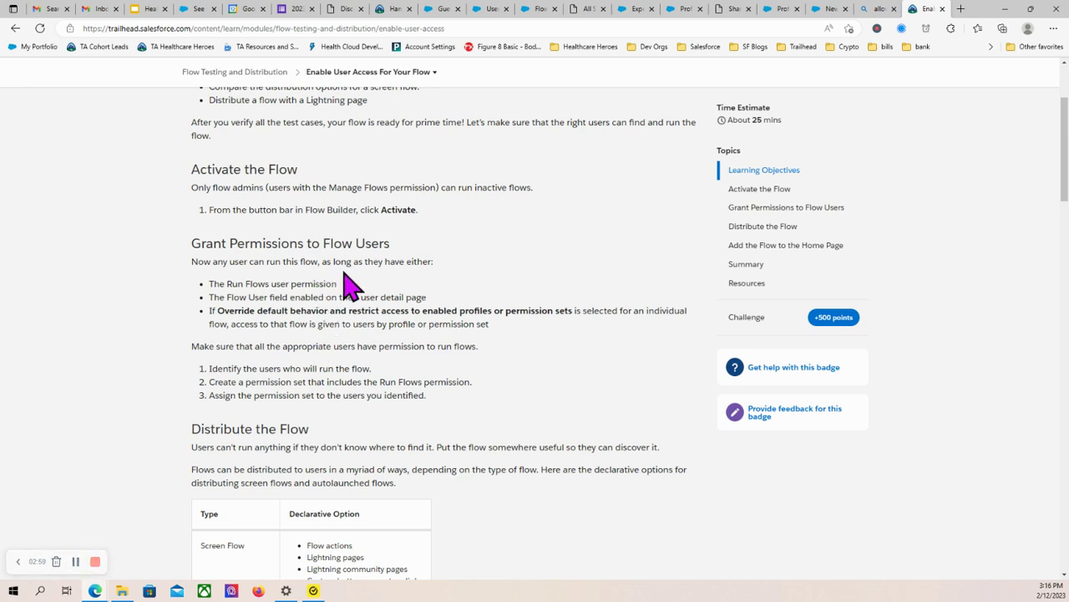
{"action": "scroll", "coordinate": [349, 286], "scroll_direction": "up", "scroll_amount": 1}
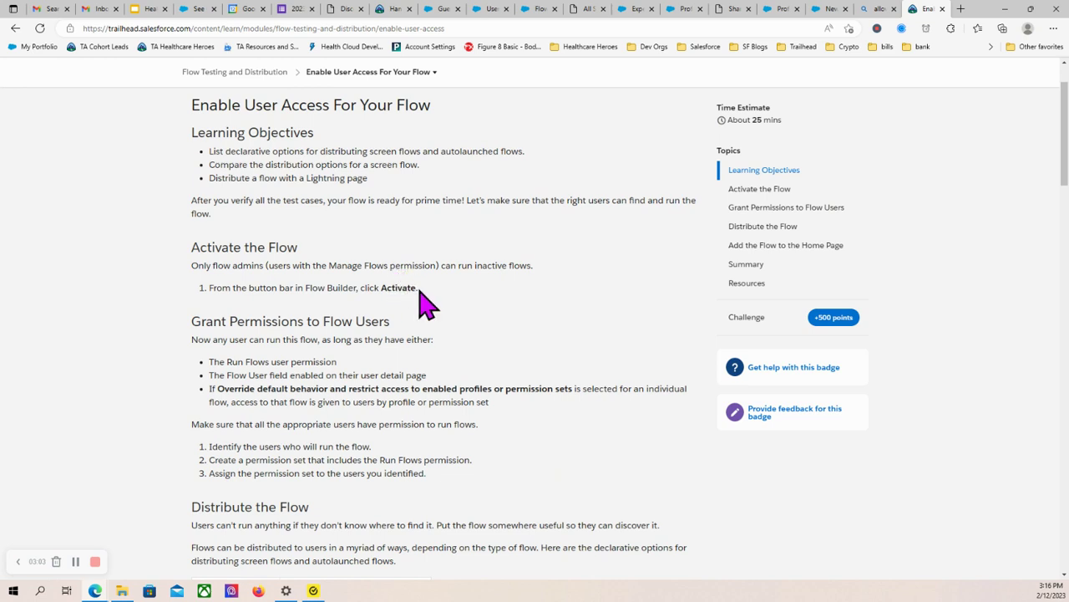
Switch to the New Contact flow and open its Edit version properties dialog.
{"action": "left_click", "coordinate": [832, 12]}
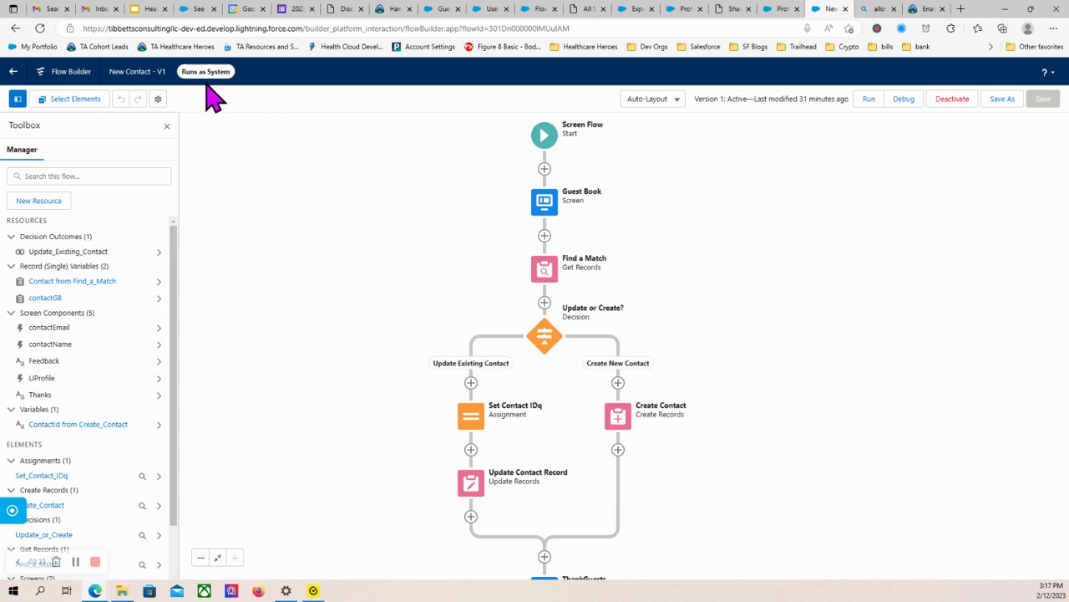
{"action": "left_click", "coordinate": [158, 101]}
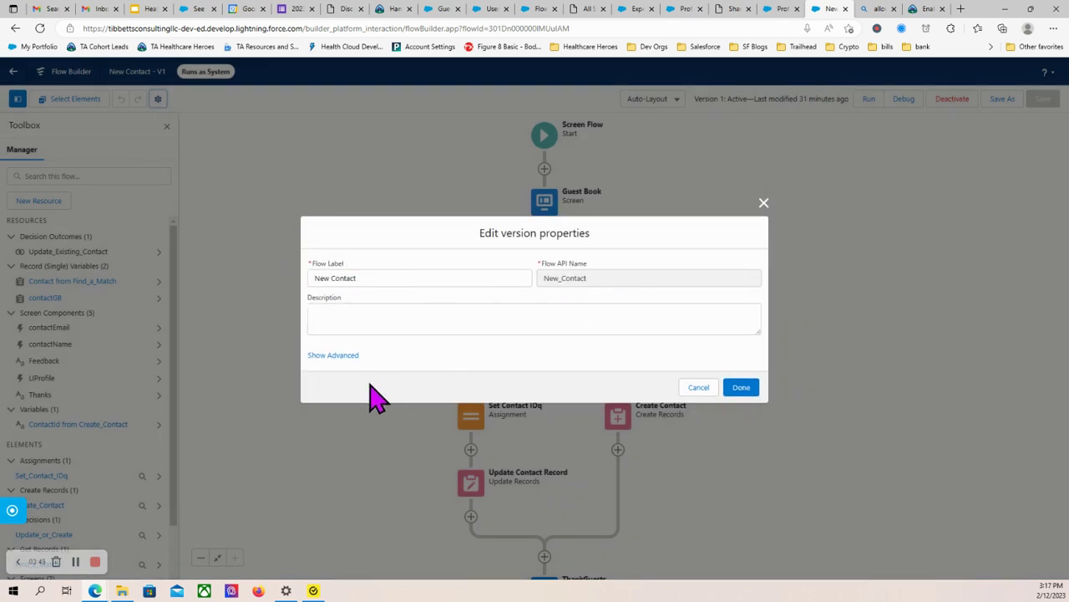
Keep How to Run the Flow as System Context Without Sharing—Access All Data and cancel the dialog.
{"action": "left_click", "coordinate": [342, 365]}
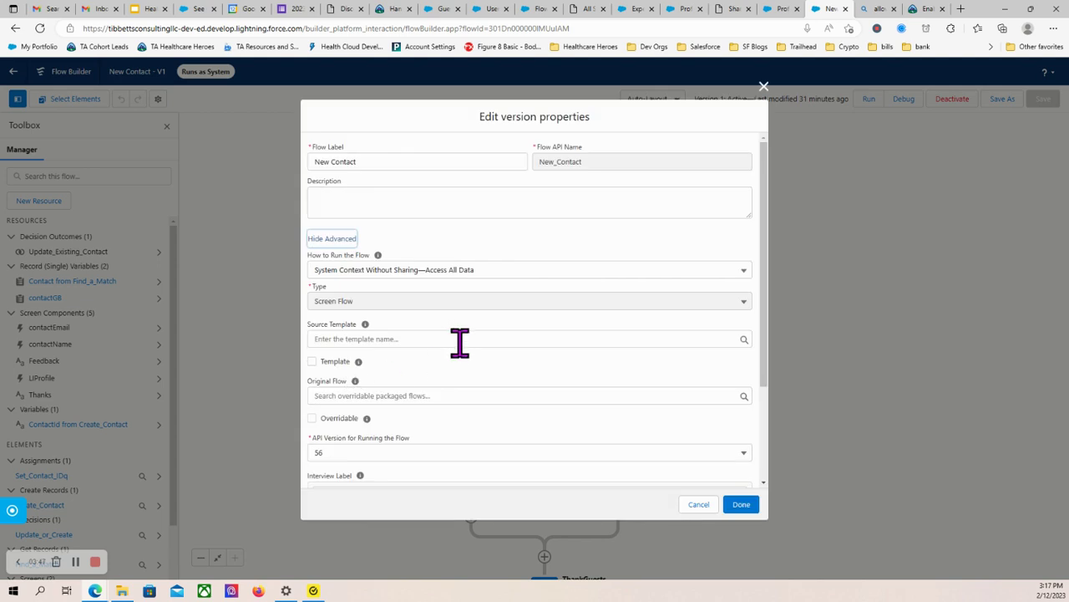
{"action": "left_click", "coordinate": [489, 274]}
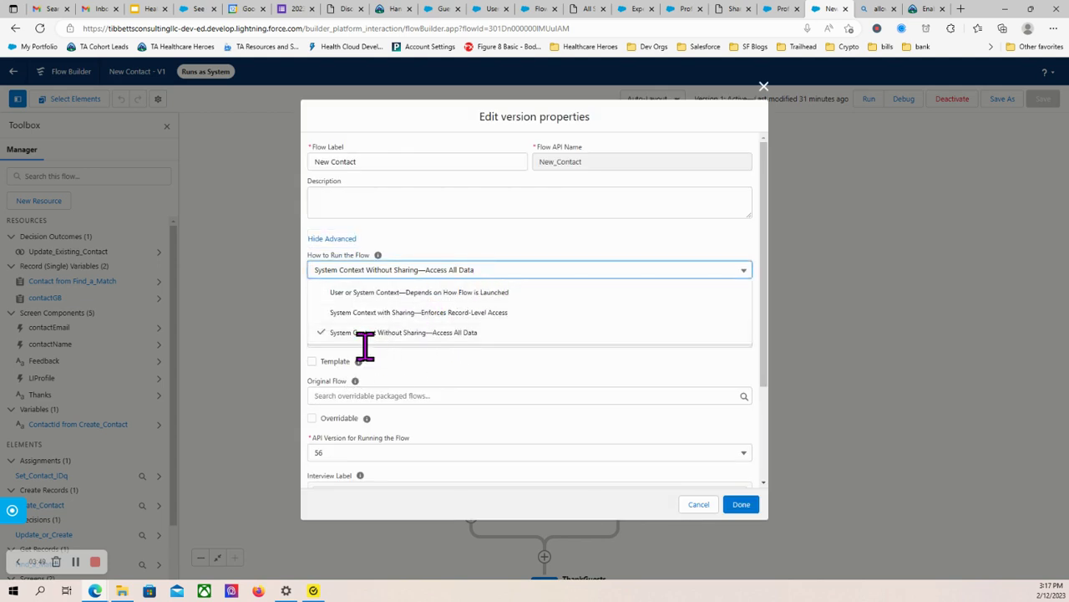
{"action": "left_click", "coordinate": [463, 334]}
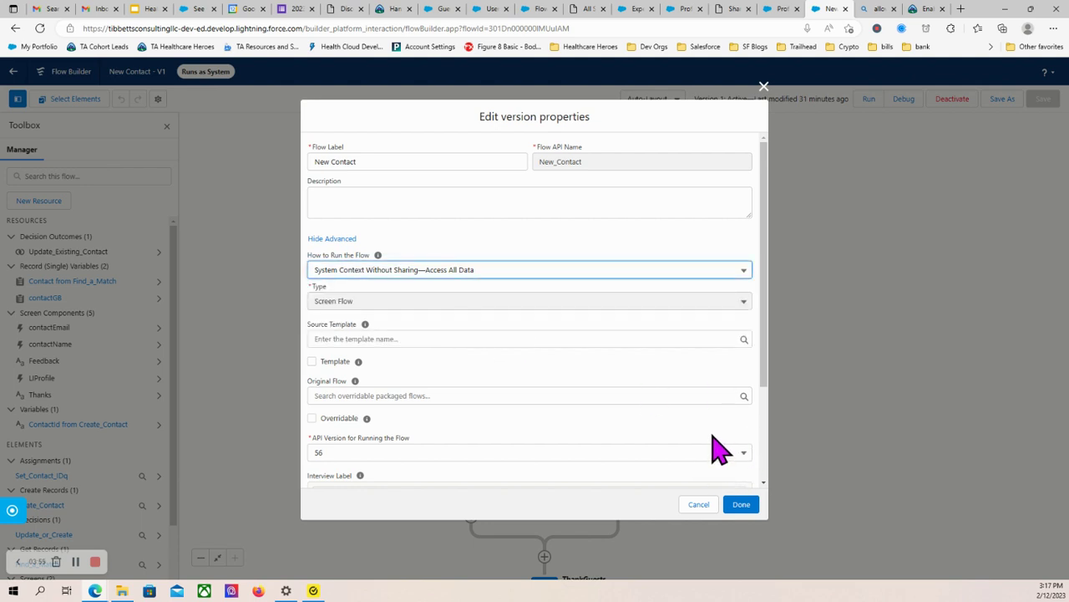
{"action": "left_click", "coordinate": [706, 507]}
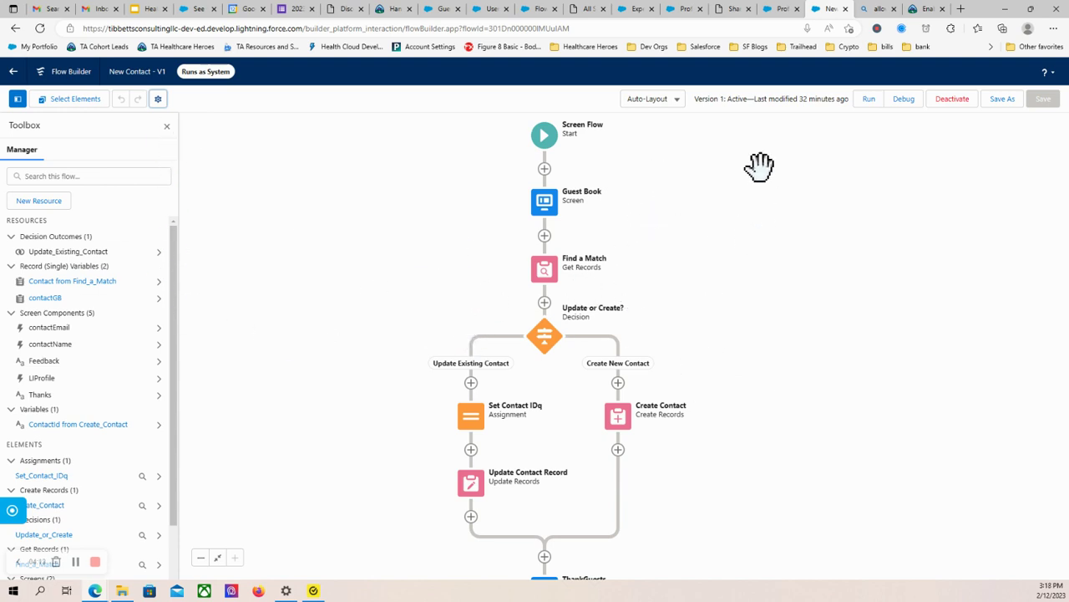
Review Sharing Settings defaults, confirming Contact is Public Read/Write externally and Site User Visibility enabled.
{"action": "left_click", "coordinate": [737, 13]}
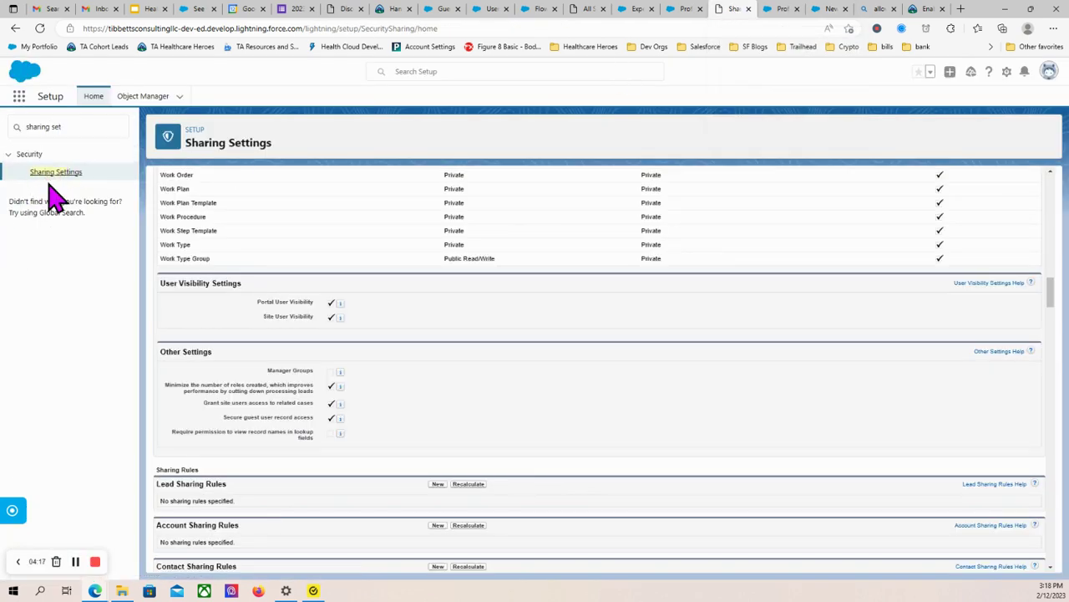
{"action": "scroll", "coordinate": [480, 347], "scroll_direction": "up", "scroll_amount": 20}
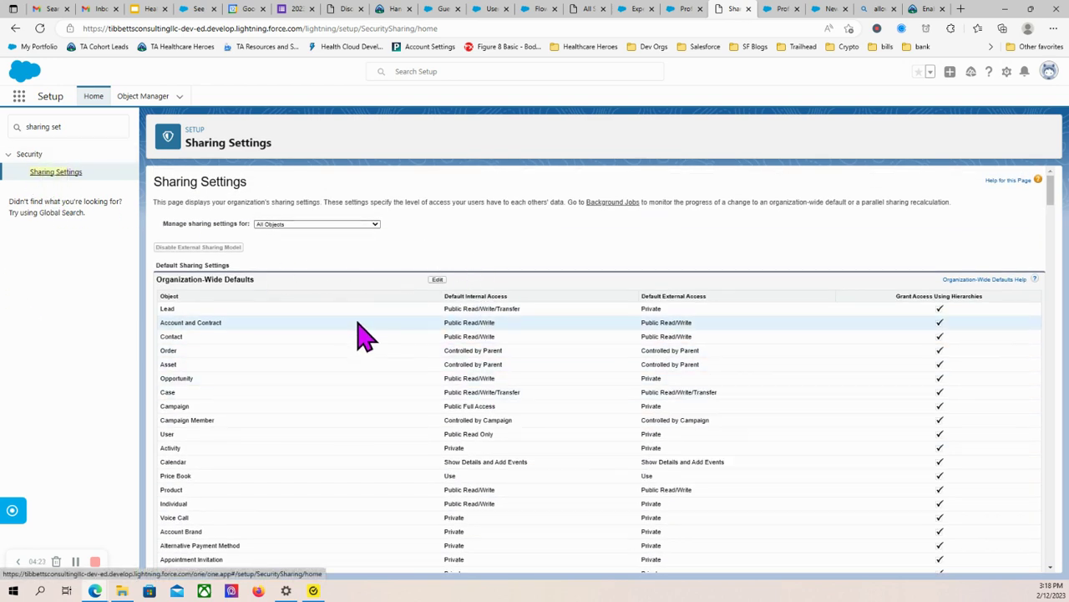
{"action": "scroll", "coordinate": [416, 313], "scroll_direction": "down", "scroll_amount": 1}
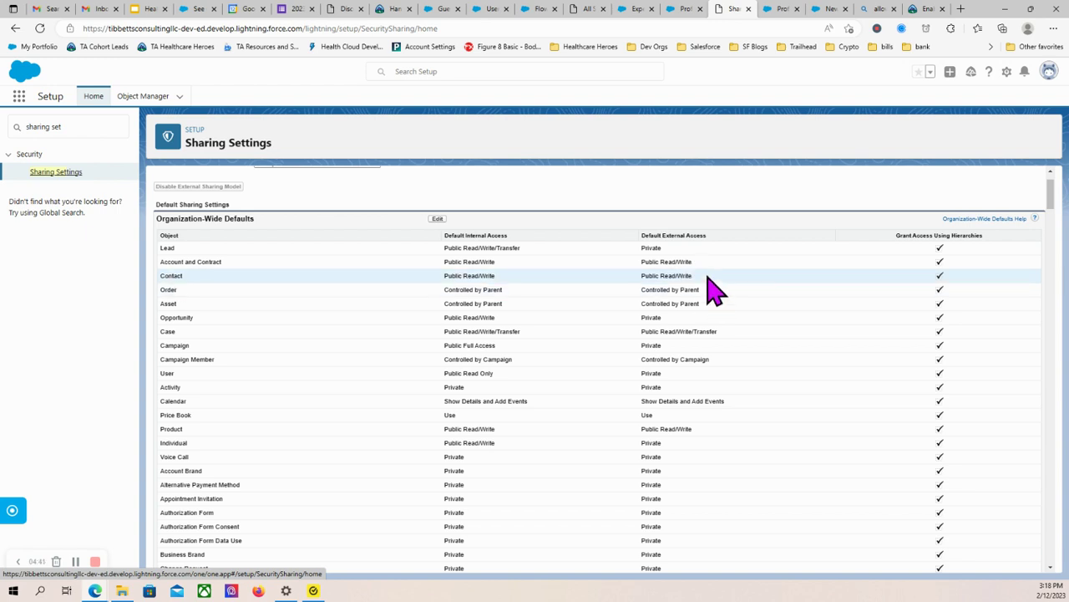
{"action": "scroll", "coordinate": [679, 294], "scroll_direction": "down", "scroll_amount": 1}
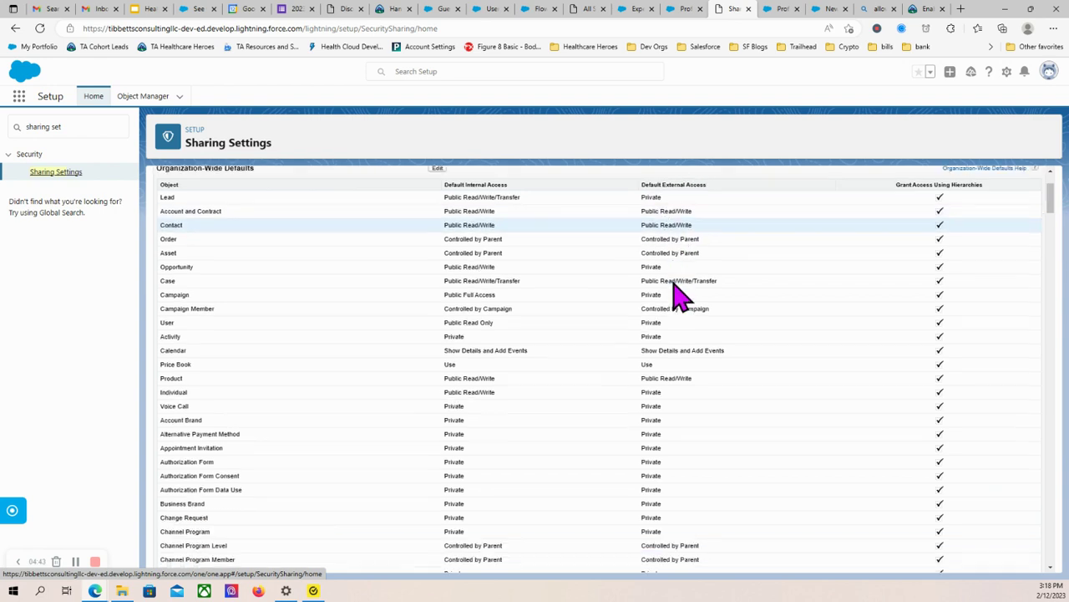
{"action": "scroll", "coordinate": [678, 294], "scroll_direction": "down", "scroll_amount": 15}
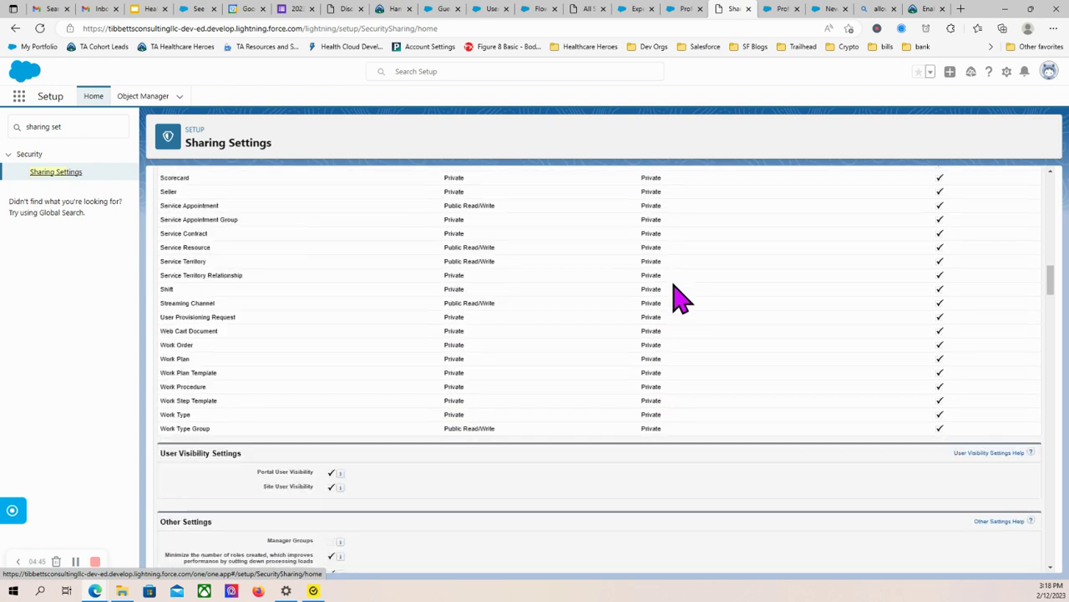
{"action": "scroll", "coordinate": [678, 294], "scroll_direction": "down", "scroll_amount": 2}
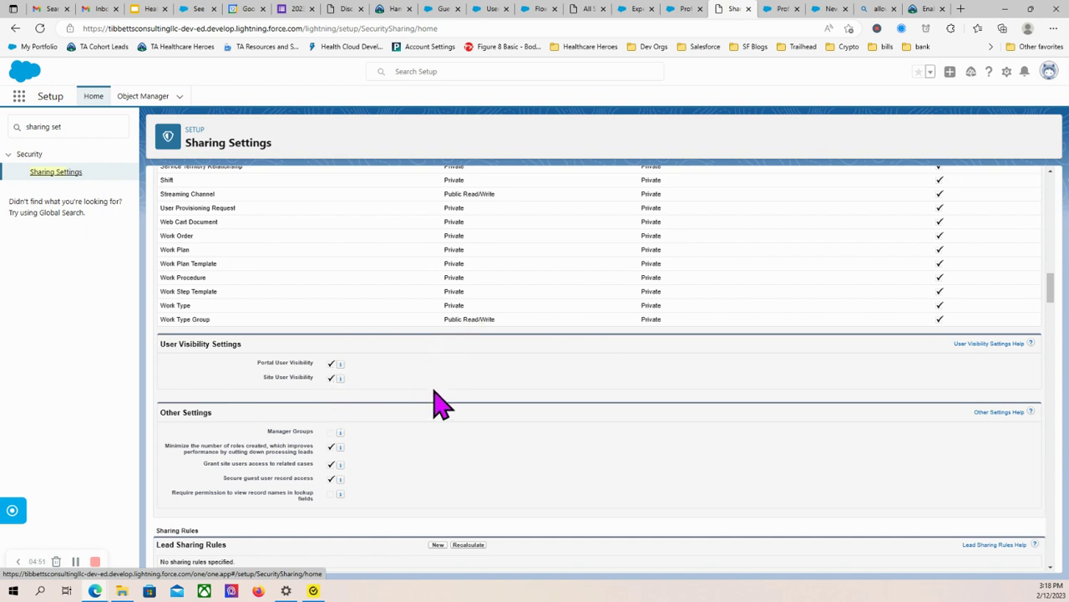
Recheck the Trailhead unit, review the guest profile's Record Type and Tab Settings, then close the profile.
{"action": "left_click", "coordinate": [929, 12]}
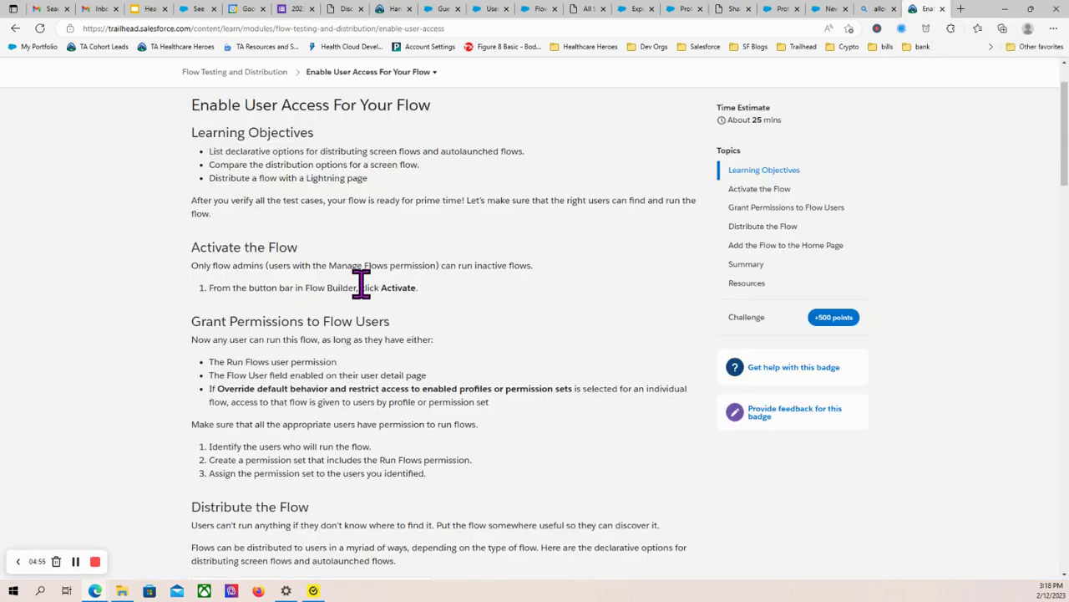
{"action": "scroll", "coordinate": [277, 387], "scroll_direction": "down", "scroll_amount": 1}
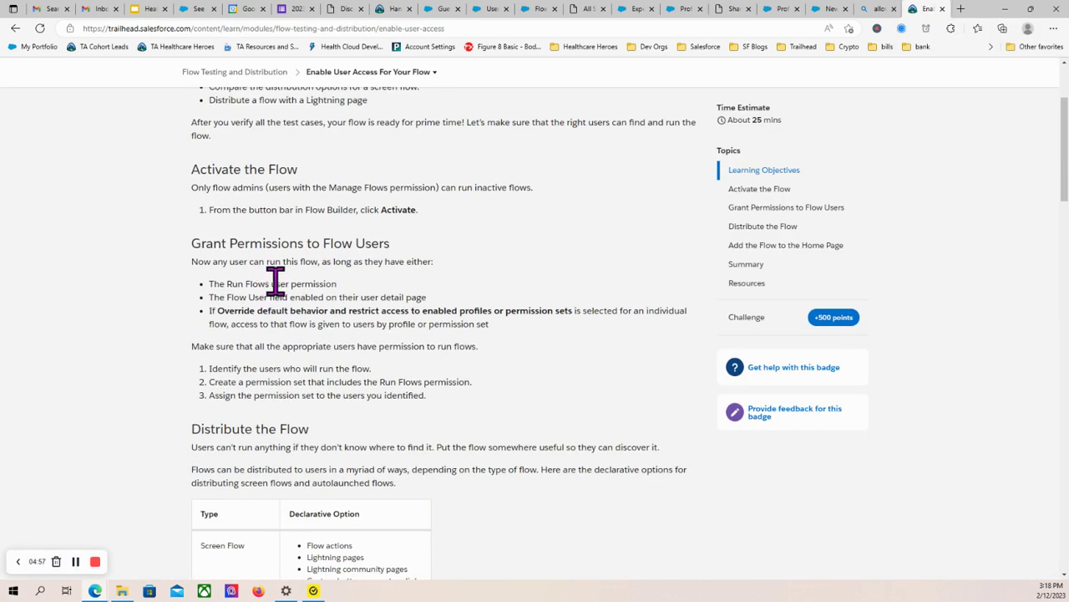
{"action": "left_click", "coordinate": [679, 13]}
{"action": "scroll", "coordinate": [612, 222], "scroll_direction": "down", "scroll_amount": 5}
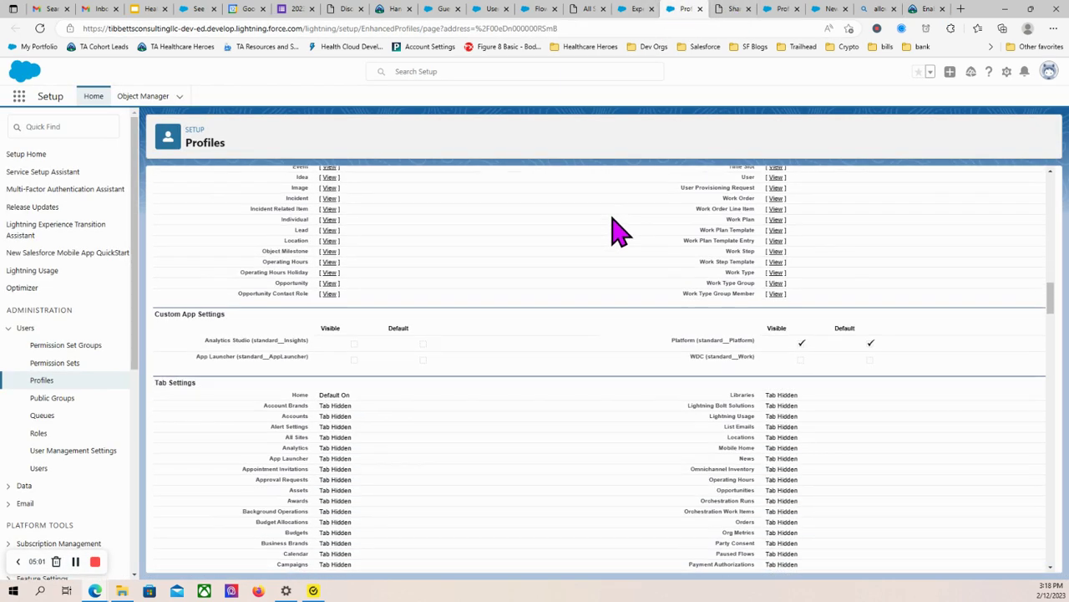
{"action": "scroll", "coordinate": [616, 232], "scroll_direction": "down", "scroll_amount": 10}
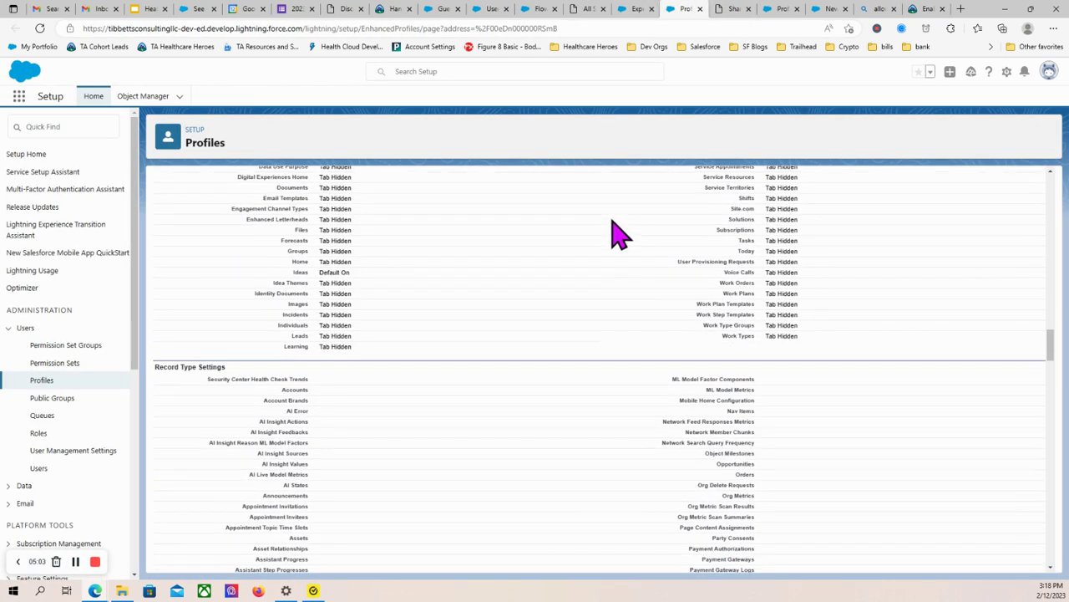
{"action": "scroll", "coordinate": [612, 227], "scroll_direction": "down", "scroll_amount": 12}
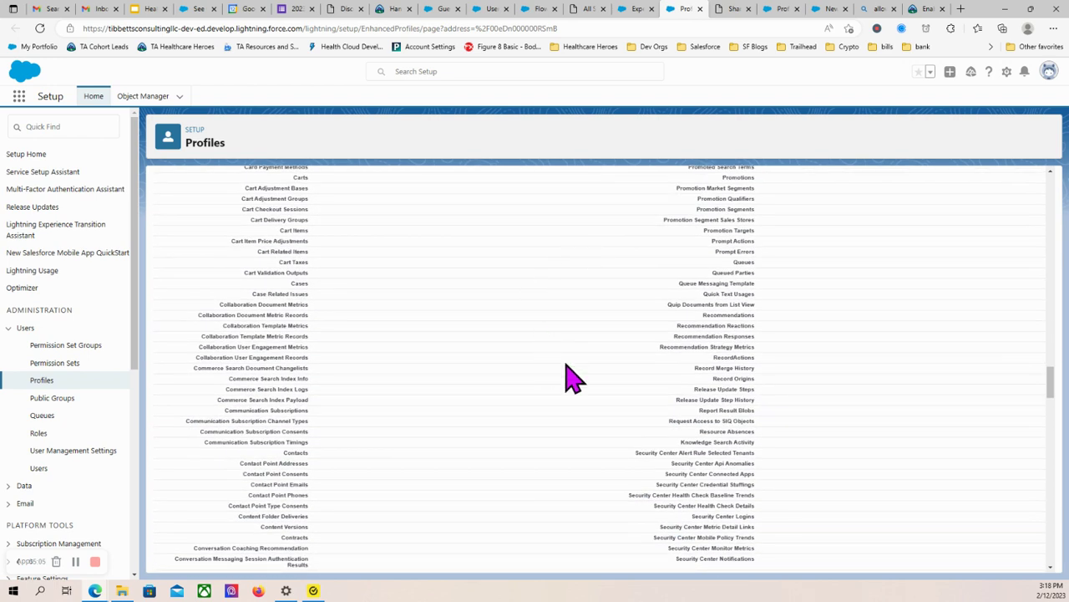
{"action": "scroll", "coordinate": [506, 367], "scroll_direction": "up", "scroll_amount": 4}
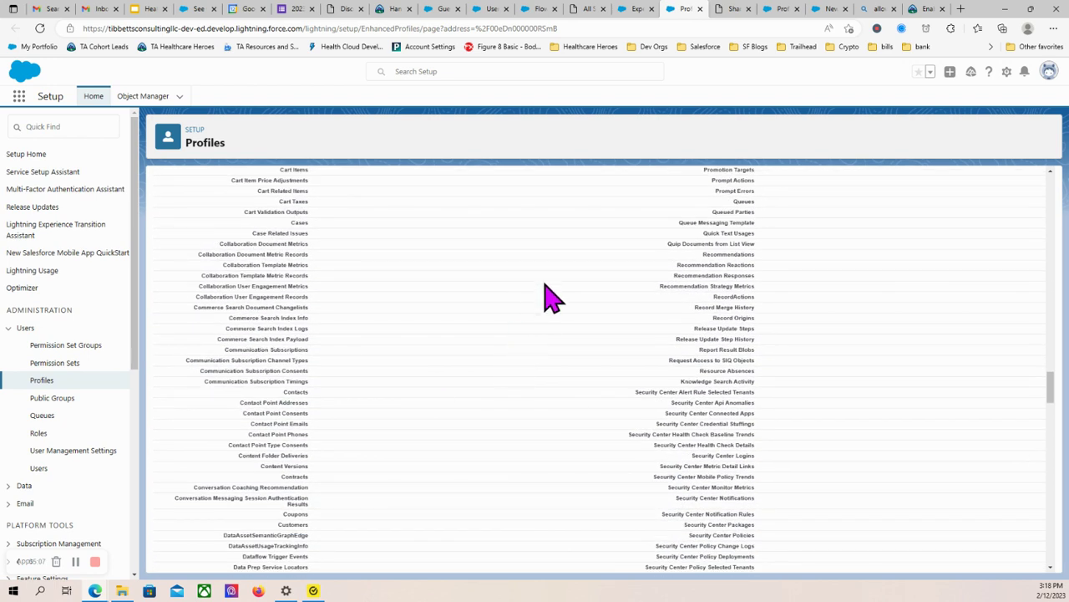
{"action": "scroll", "coordinate": [556, 292], "scroll_direction": "up", "scroll_amount": 3}
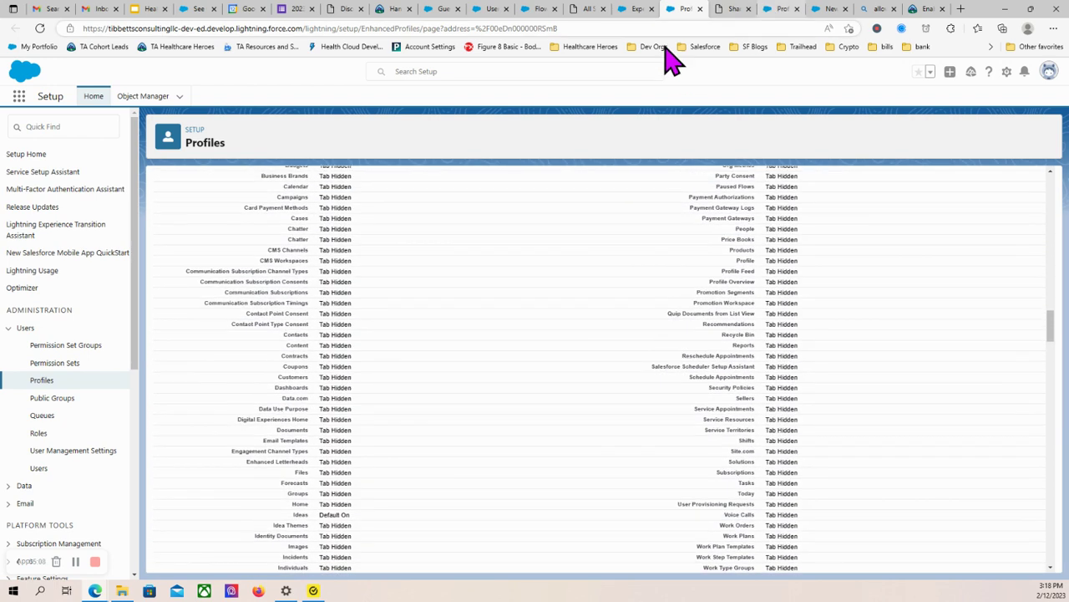
{"action": "left_click", "coordinate": [700, 9]}
Close the Experience Builder settings panel and switch to the All Sites list.
{"action": "left_click", "coordinate": [674, 12]}
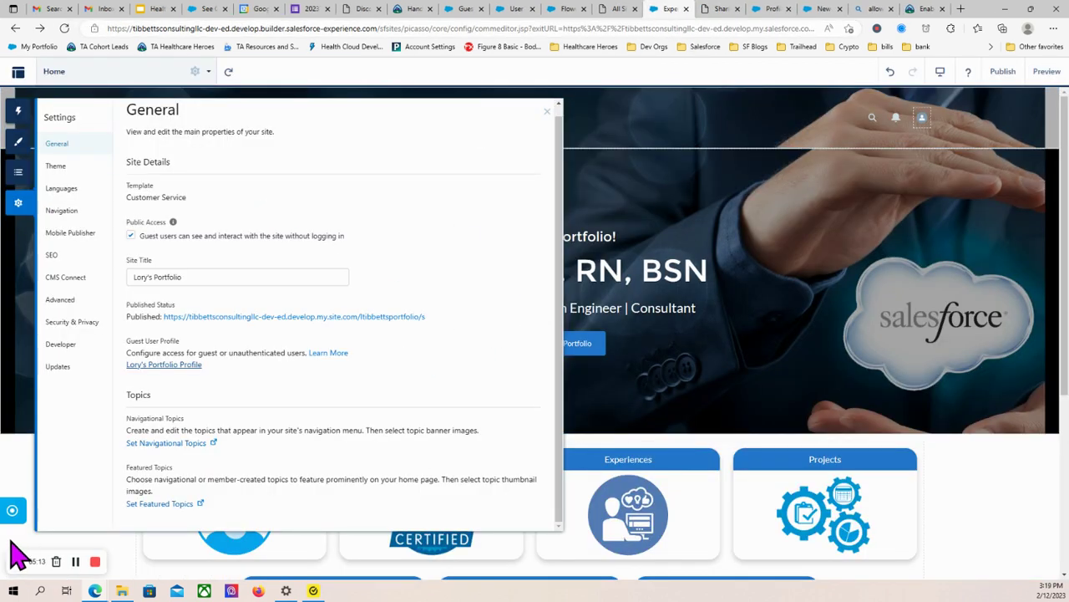
{"action": "left_click", "coordinate": [28, 478]}
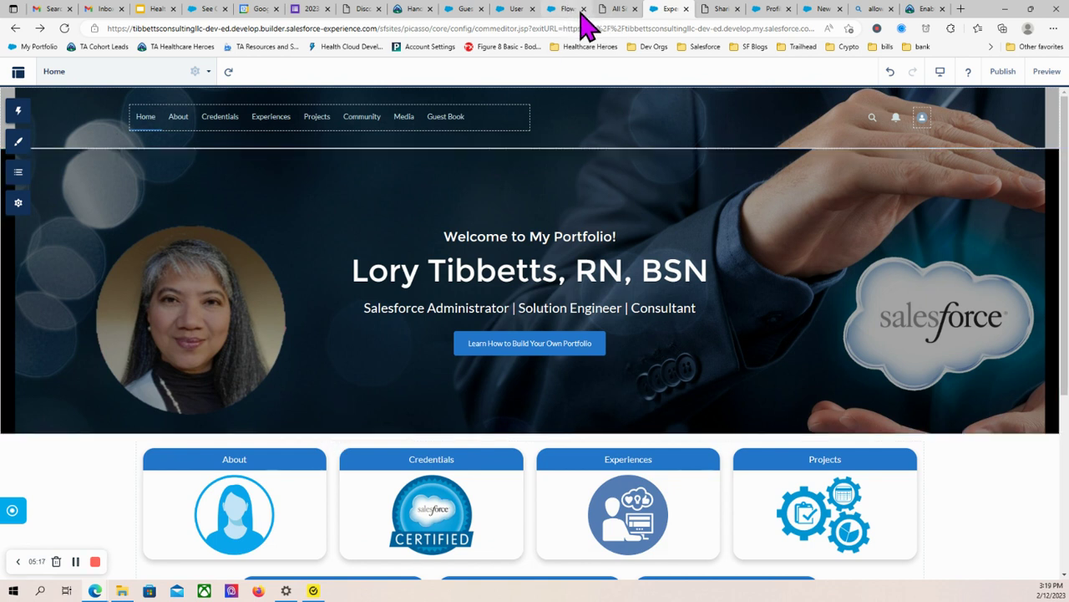
{"action": "left_click", "coordinate": [623, 9]}
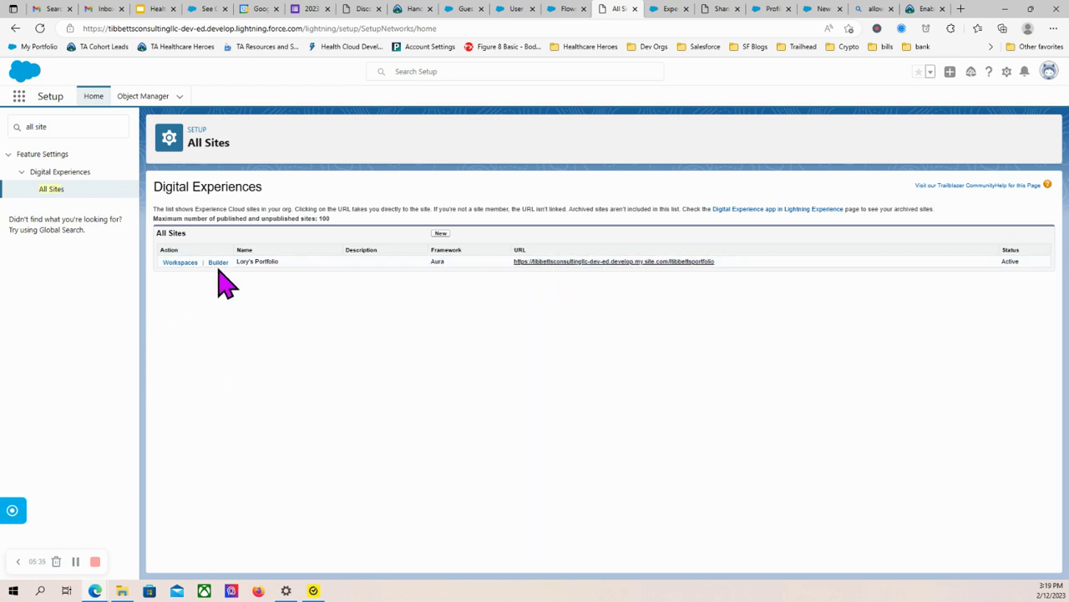
Return to the portfolio site's Home page in Experience Builder, opening and closing the site menu.
{"action": "left_click", "coordinate": [671, 9]}
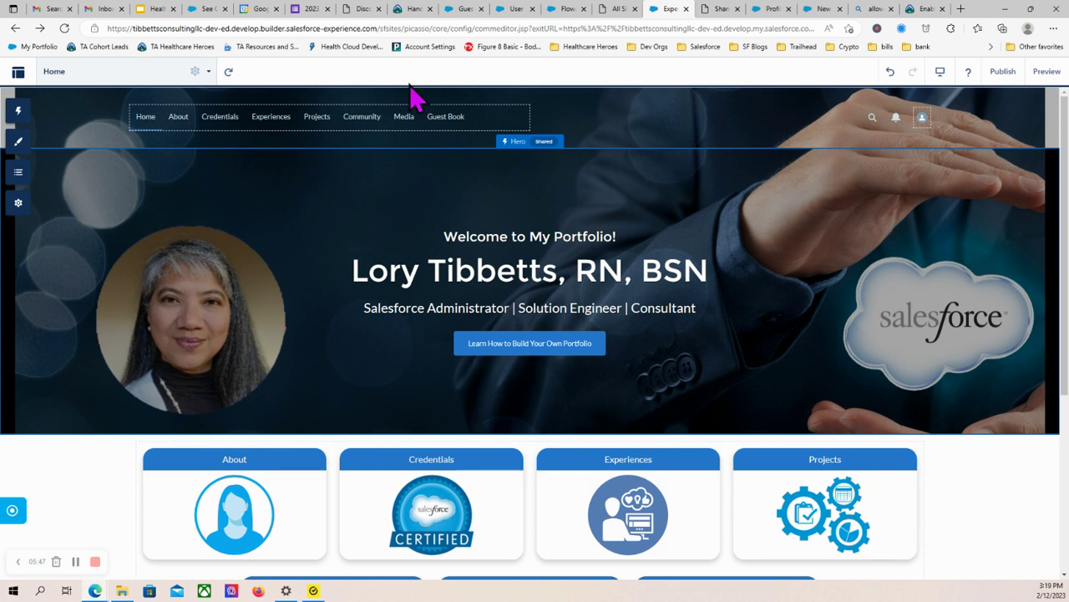
{"action": "left_click", "coordinate": [18, 74]}
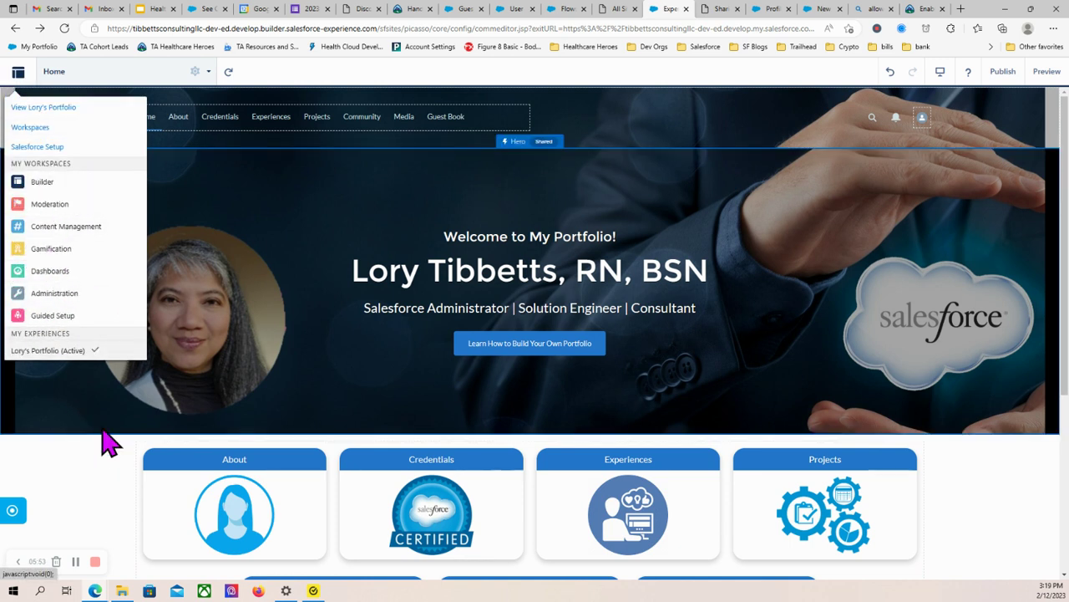
{"action": "left_click", "coordinate": [114, 493]}
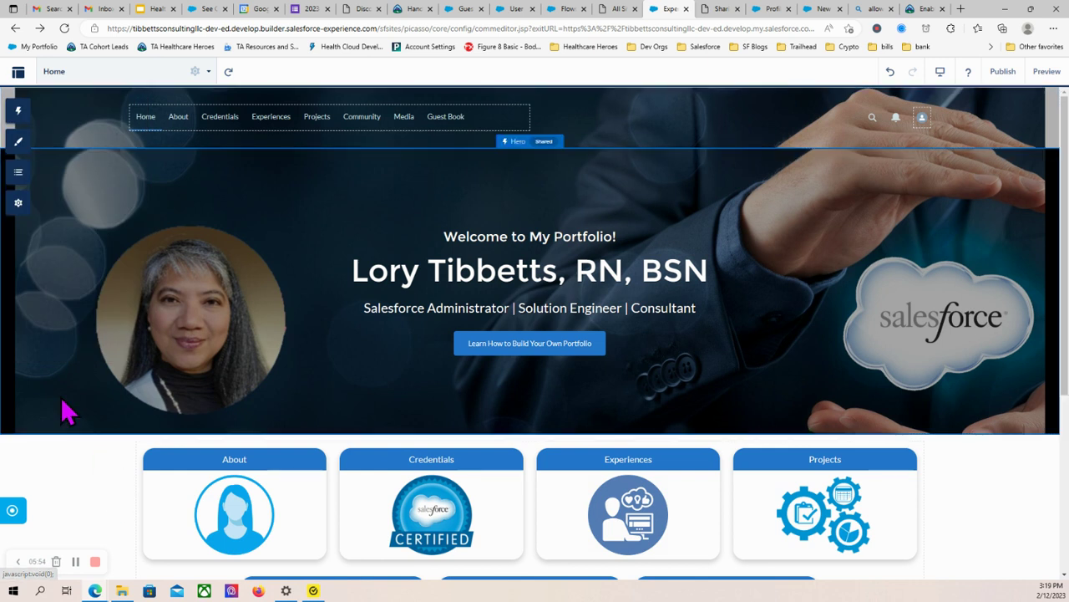
In Settings > General, enable Public Access so guests can interact without logging in.
{"action": "left_click", "coordinate": [20, 208]}
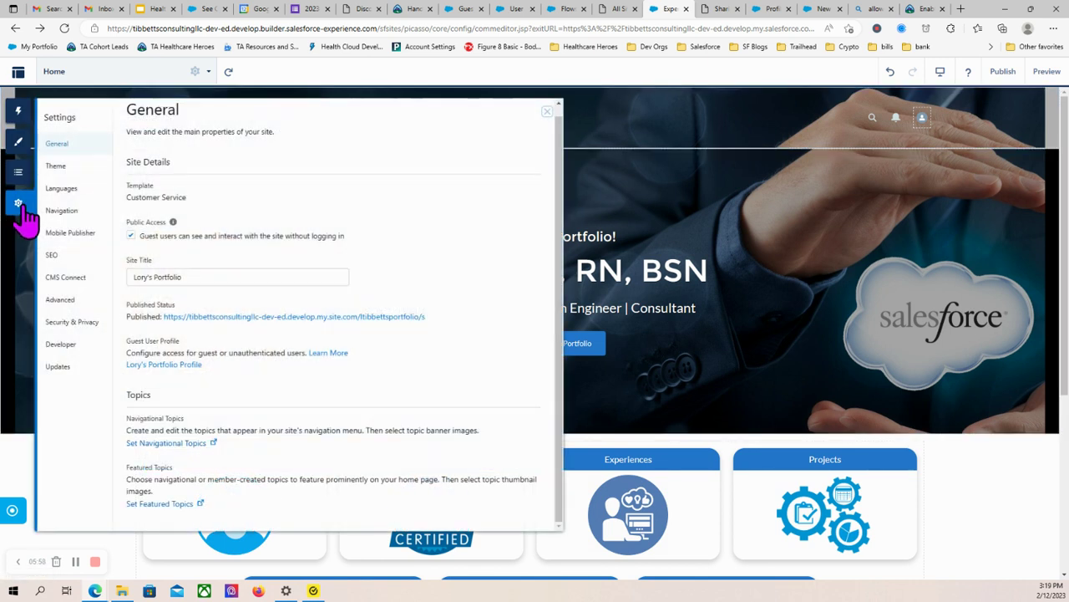
{"action": "left_click", "coordinate": [131, 235]}
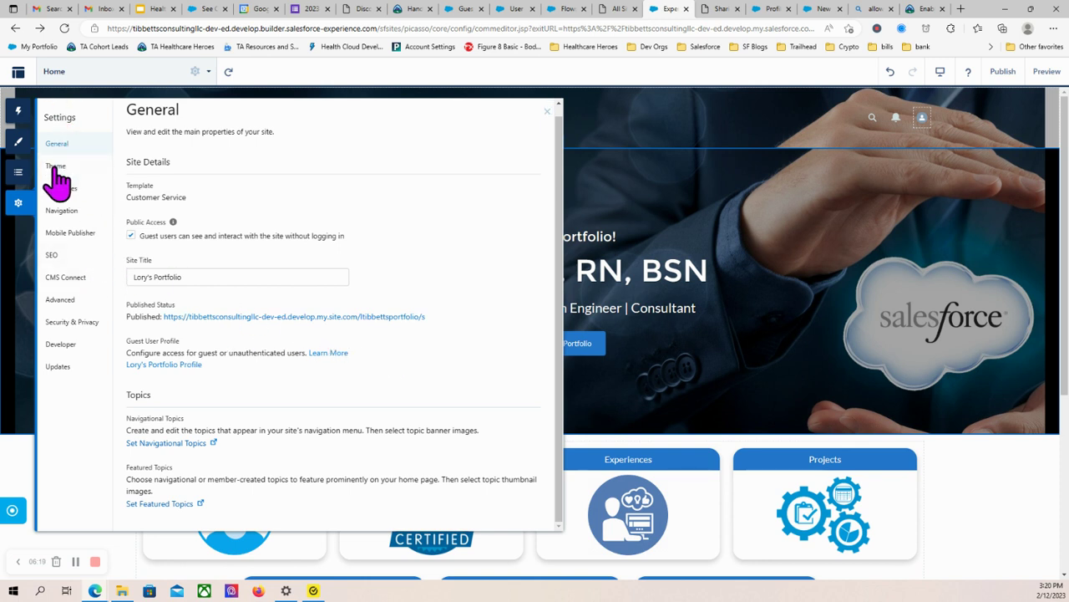
Open the site's Administration Members page listing System Administrator and Customer Community User profiles.
{"action": "left_click", "coordinate": [18, 72]}
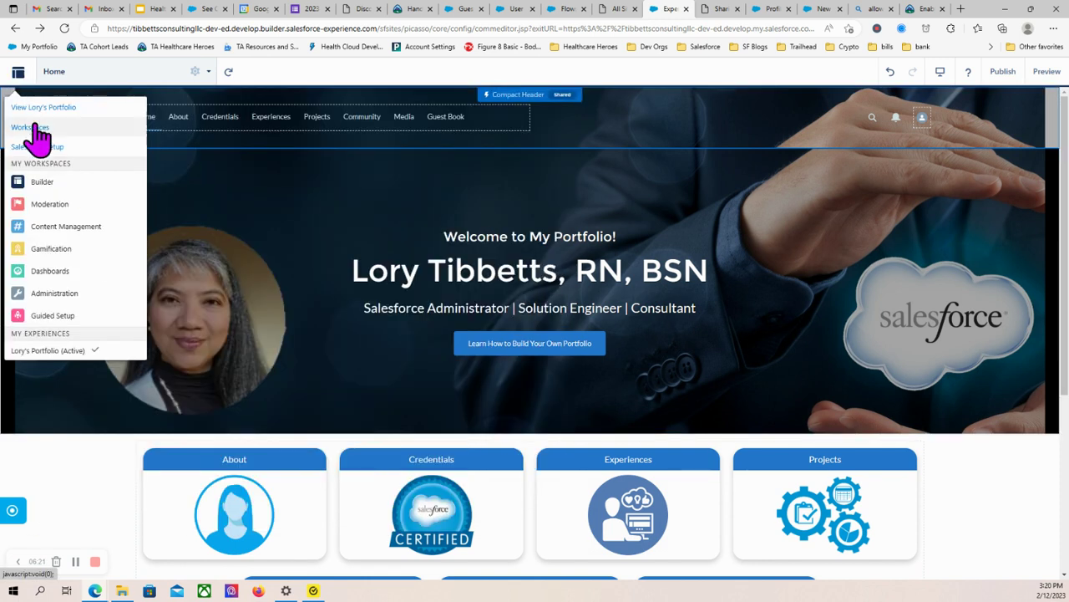
{"action": "left_click", "coordinate": [59, 294]}
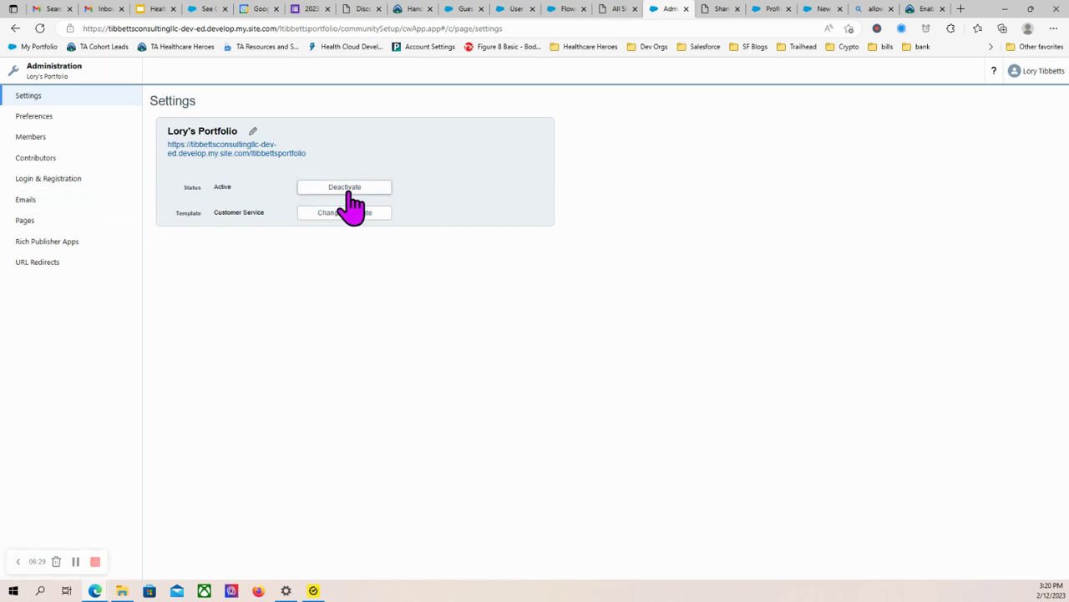
{"action": "left_click", "coordinate": [35, 116]}
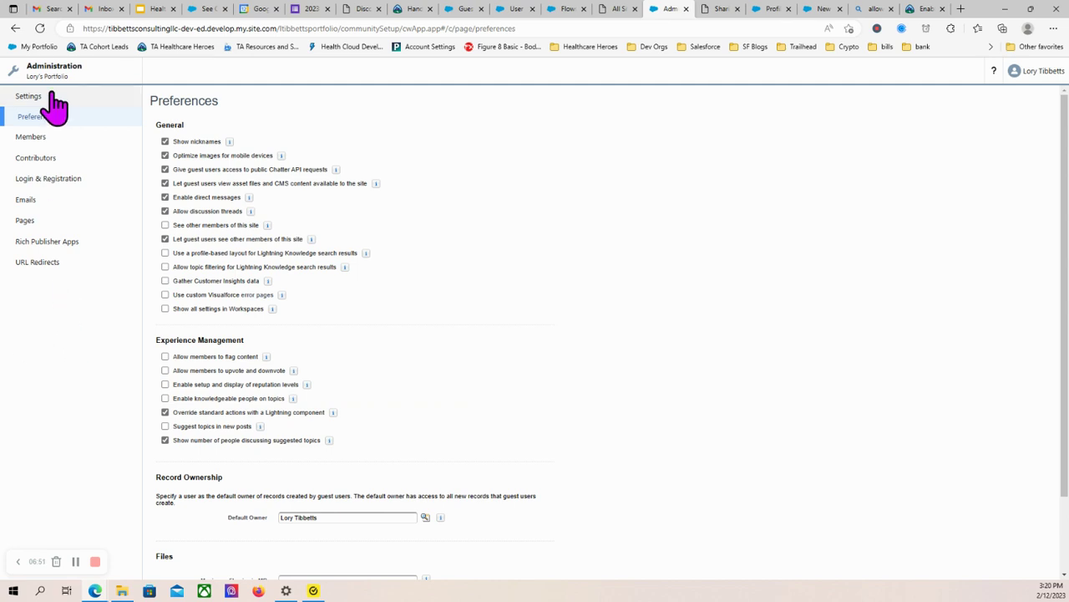
{"action": "left_click", "coordinate": [37, 142]}
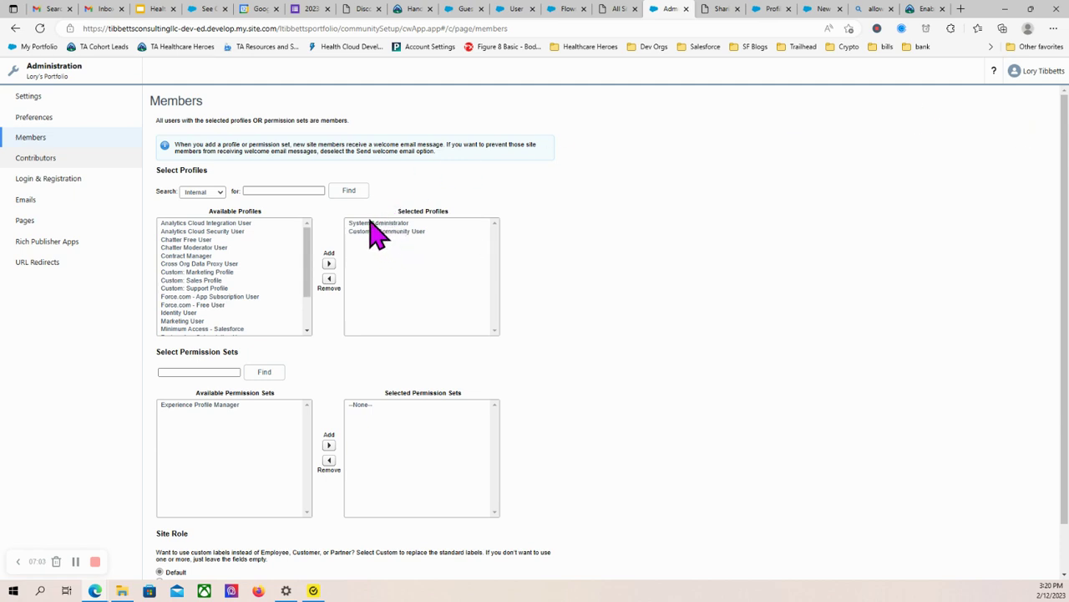
Set the Members profile search filter to All and browse the Available Profiles list.
{"action": "left_click", "coordinate": [219, 194]}
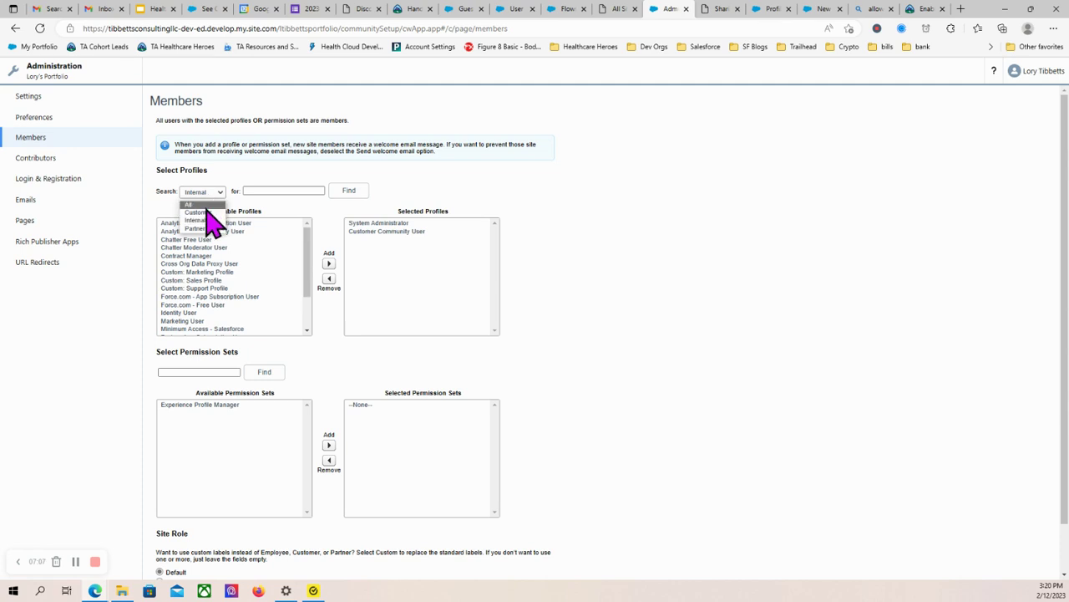
{"action": "left_click", "coordinate": [213, 205]}
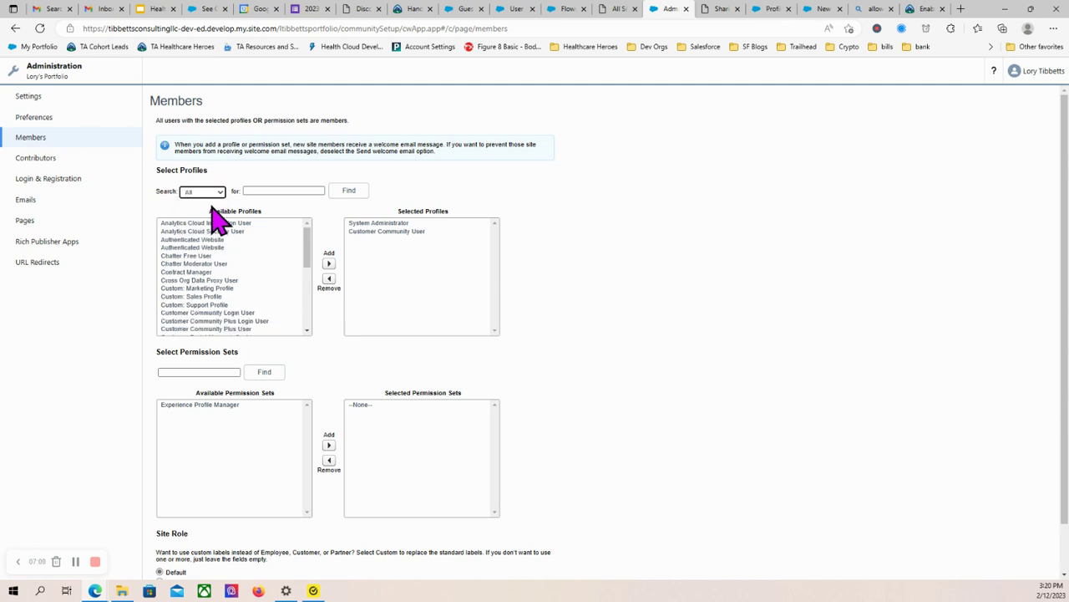
{"action": "scroll", "coordinate": [274, 259], "scroll_direction": "down", "scroll_amount": 5}
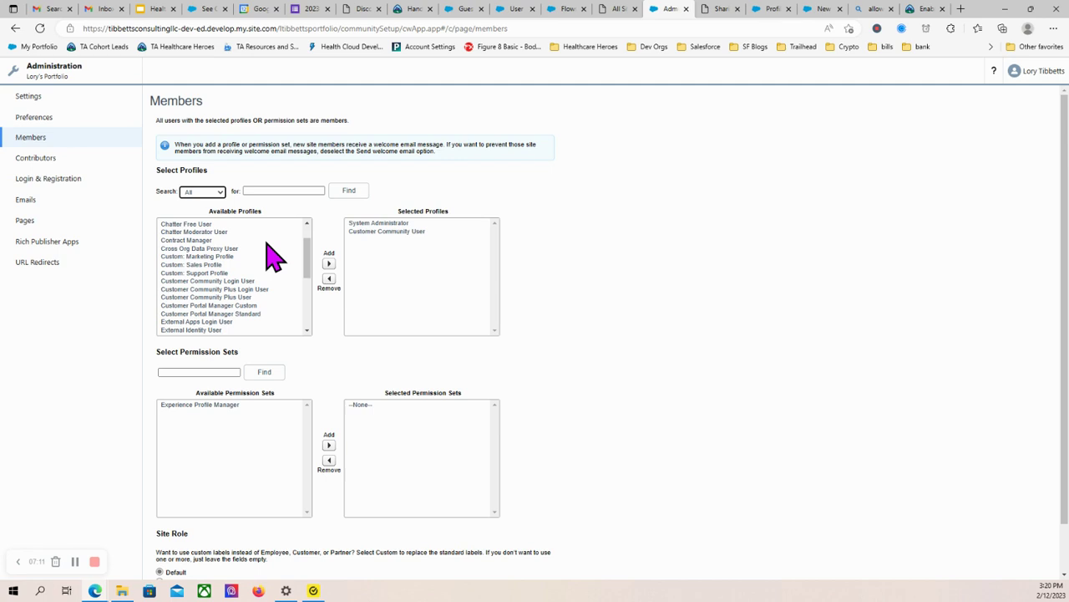
{"action": "scroll", "coordinate": [276, 259], "scroll_direction": "down", "scroll_amount": 2}
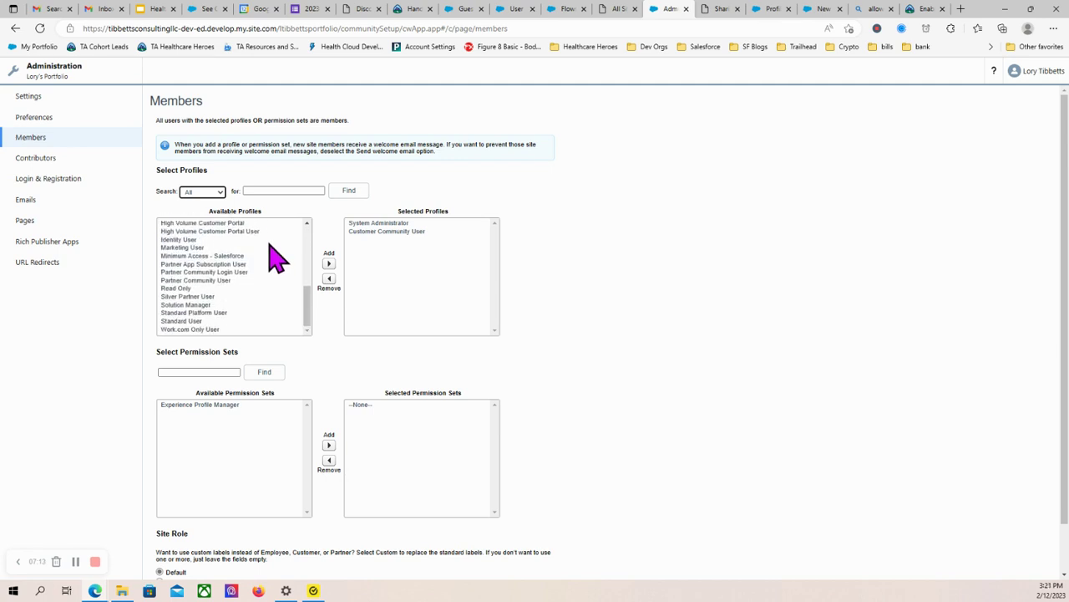
{"action": "scroll", "coordinate": [276, 266], "scroll_direction": "up", "scroll_amount": 3}
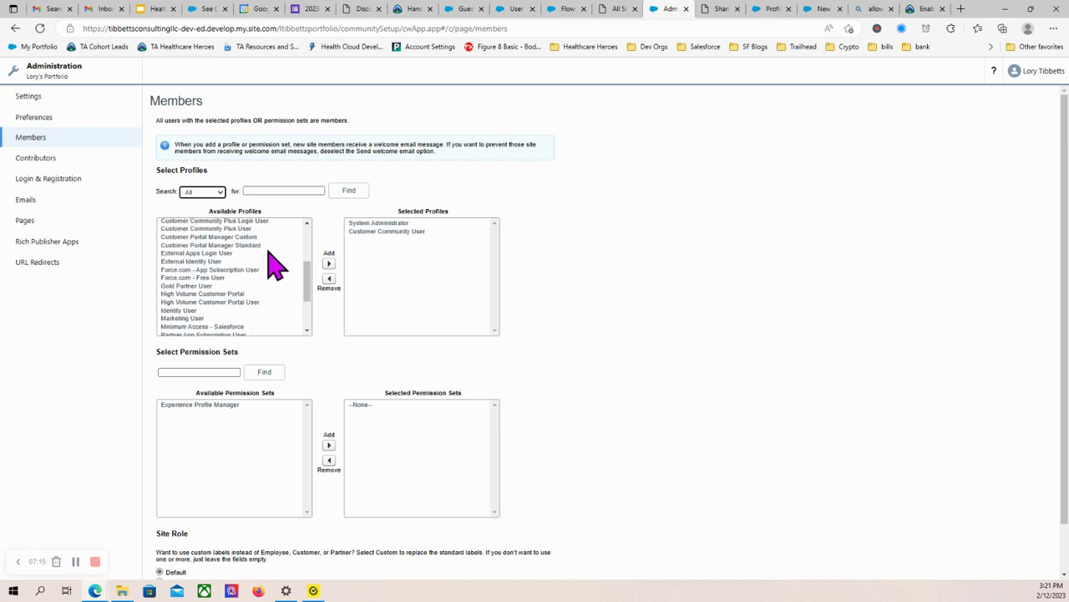
{"action": "scroll", "coordinate": [275, 266], "scroll_direction": "up", "scroll_amount": 4}
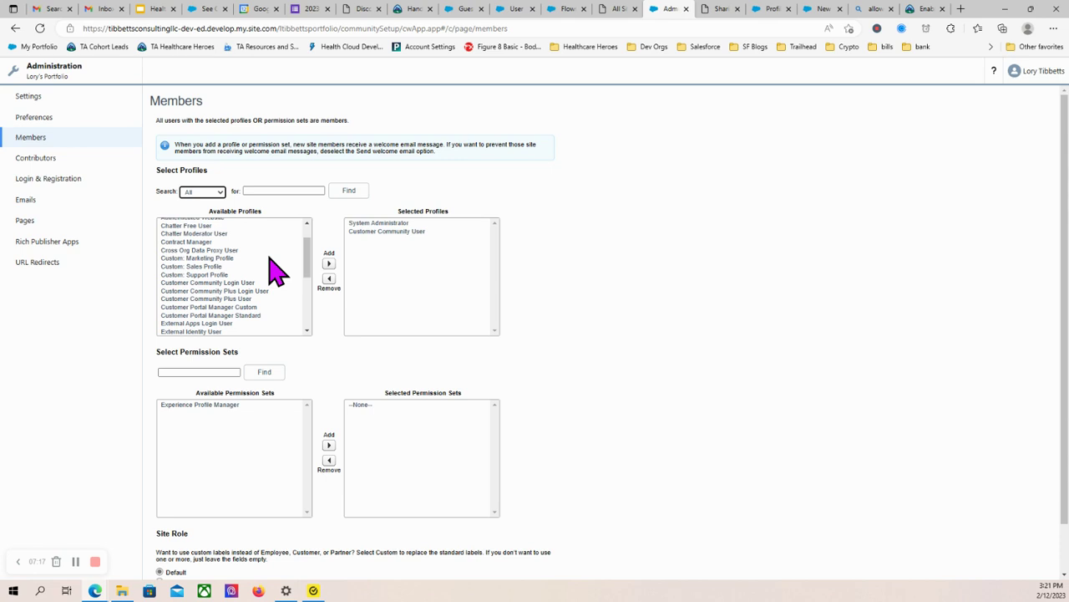
{"action": "scroll", "coordinate": [276, 269], "scroll_direction": "up", "scroll_amount": 1}
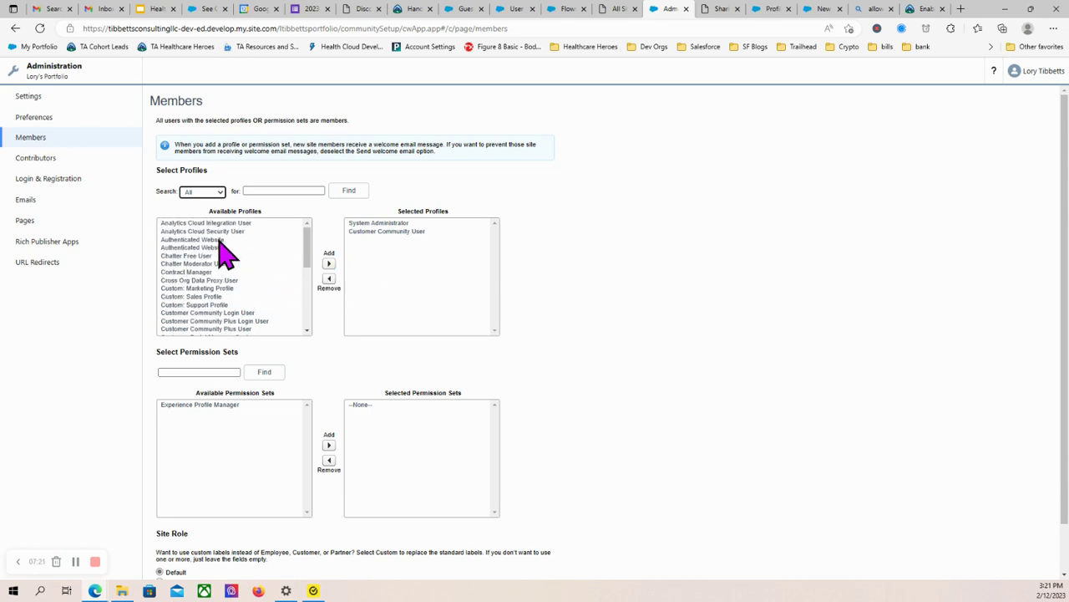
{"action": "scroll", "coordinate": [270, 266], "scroll_direction": "down", "scroll_amount": 1}
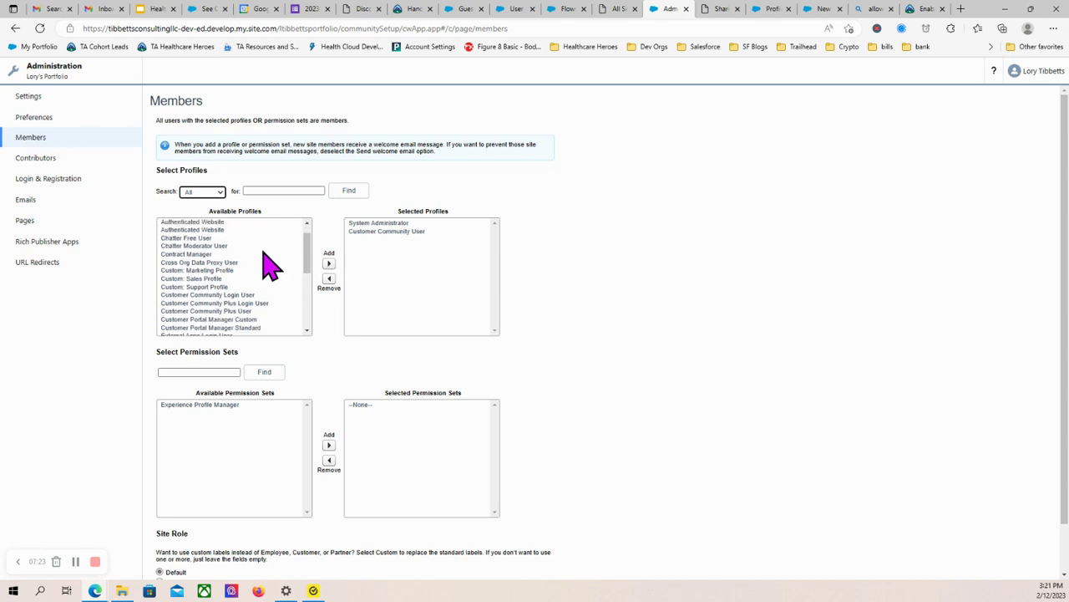
{"action": "scroll", "coordinate": [261, 250], "scroll_direction": "down", "scroll_amount": 5}
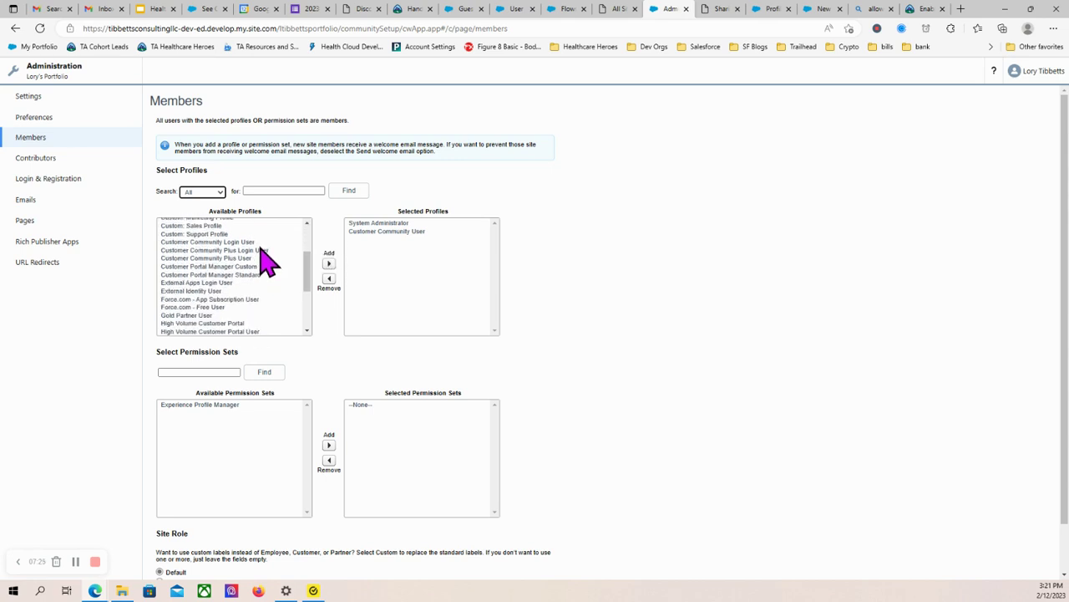
{"action": "scroll", "coordinate": [270, 264], "scroll_direction": "down", "scroll_amount": 3}
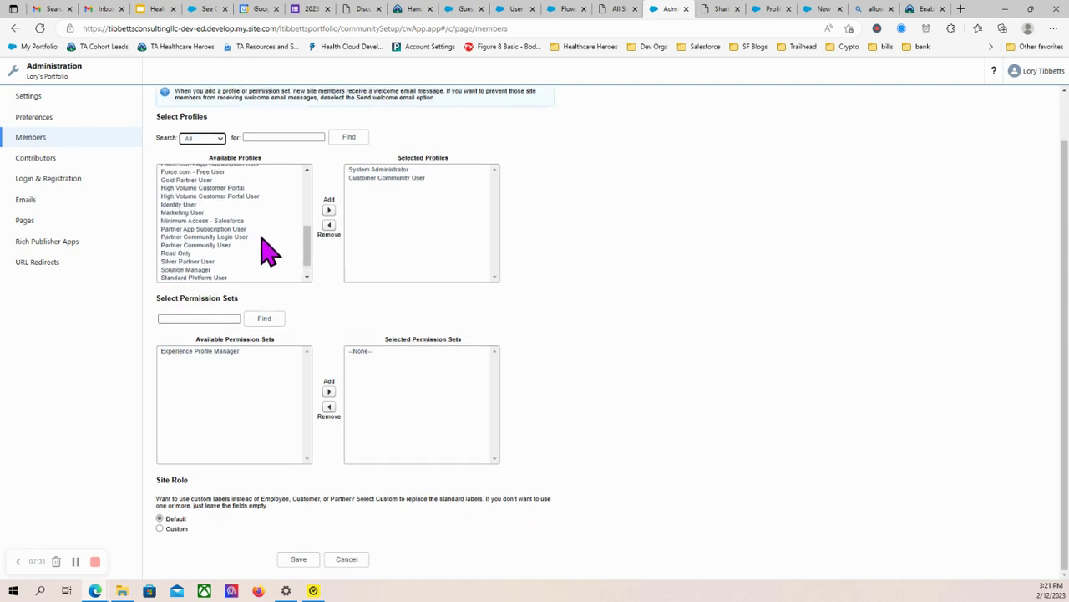
{"action": "scroll", "coordinate": [268, 248], "scroll_direction": "up", "scroll_amount": 5}
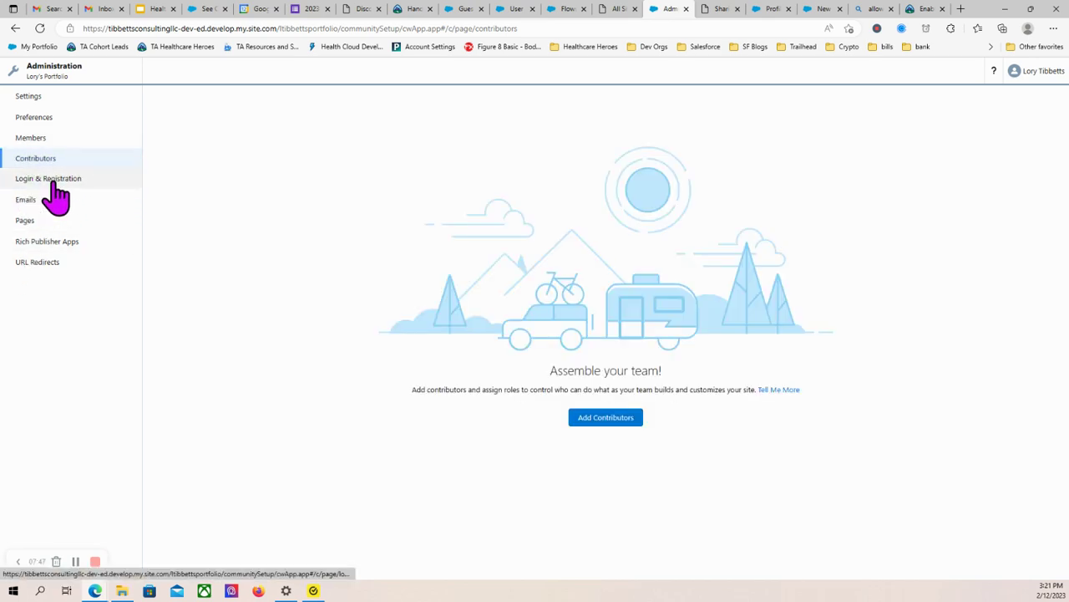
Check the Login & Registration and Pages settings, then return to the portfolio site in Experience Builder.
{"action": "left_click", "coordinate": [43, 180]}
{"action": "left_click", "coordinate": [25, 221]}
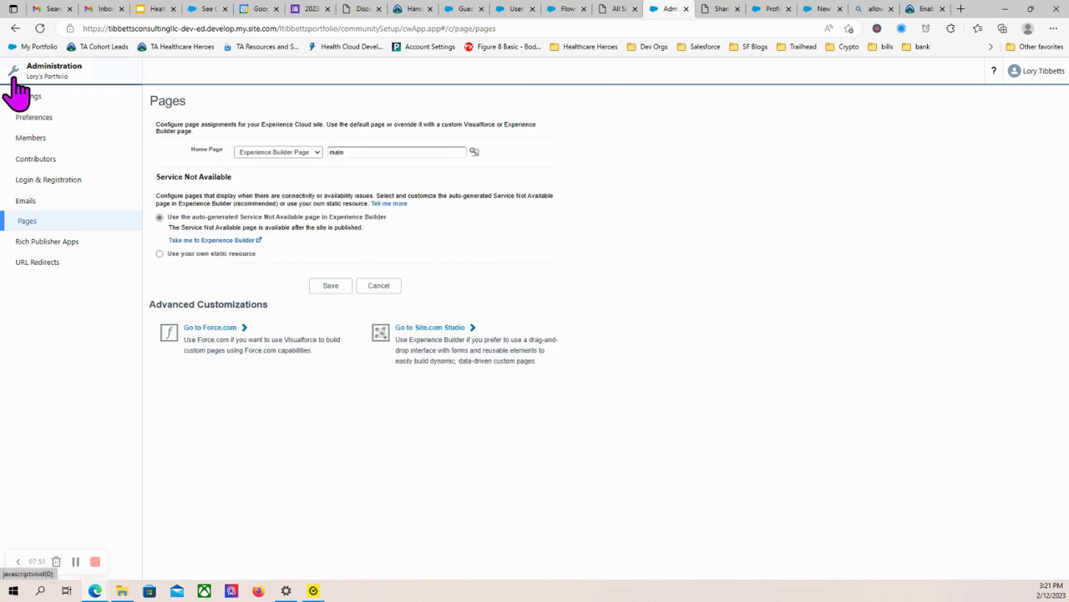
{"action": "right_click", "coordinate": [17, 26]}
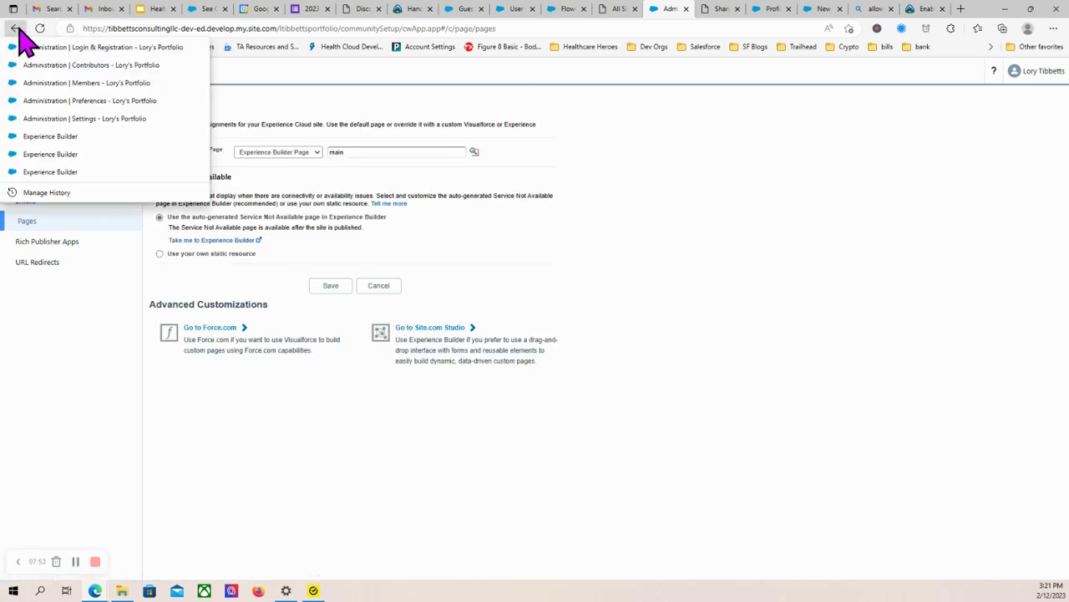
{"action": "left_click", "coordinate": [61, 139]}
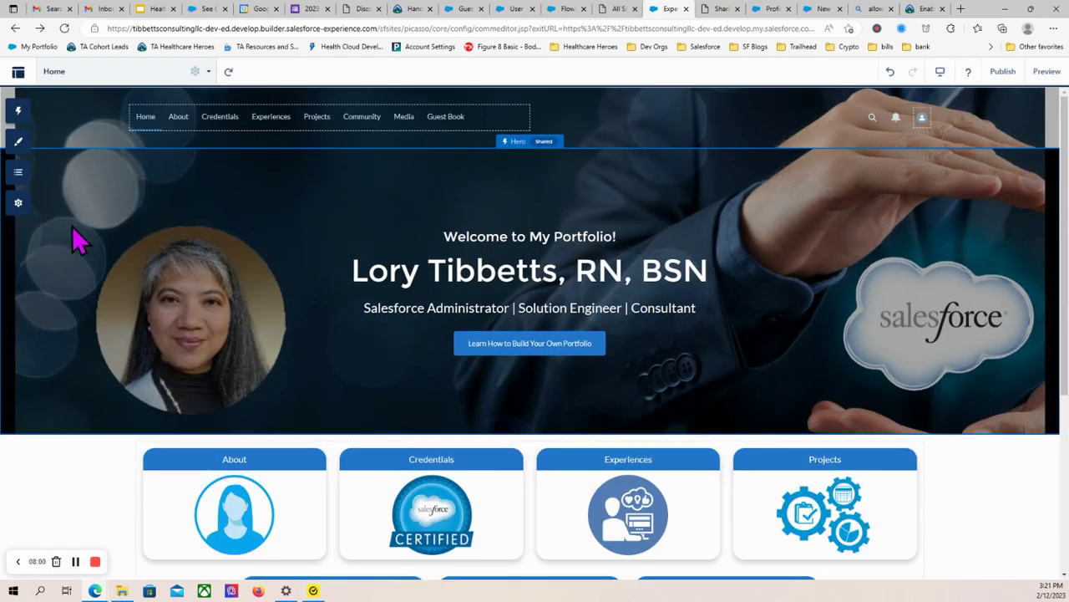
Read through the guest profile's permission settings, then go to the 'Enable User Access For Your Flow' Trailhead lesson.
{"action": "left_click", "coordinate": [18, 204]}
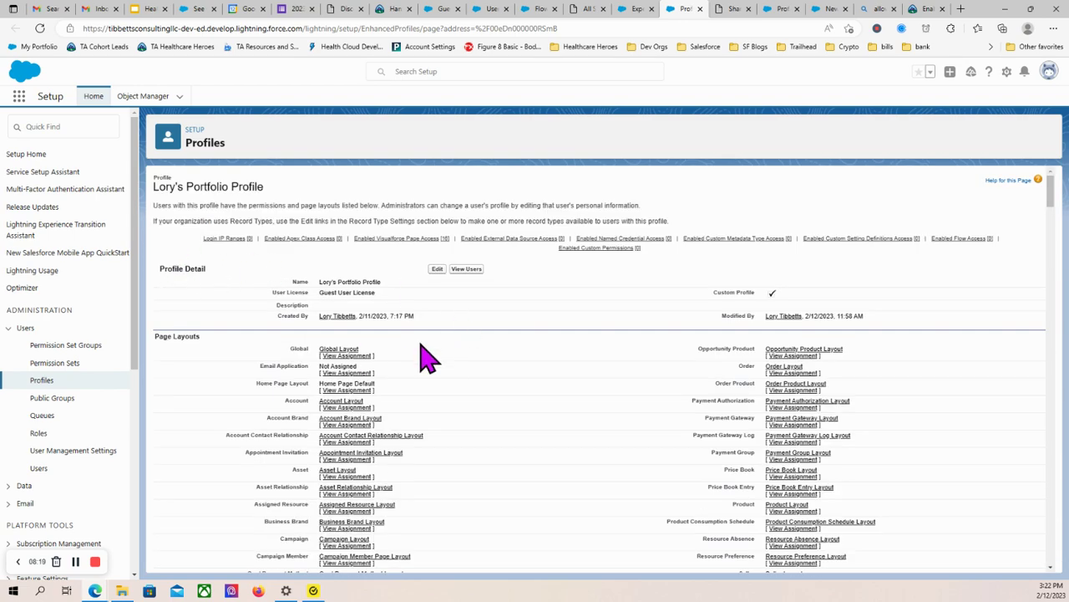
{"action": "scroll", "coordinate": [567, 360], "scroll_direction": "down", "scroll_amount": 10}
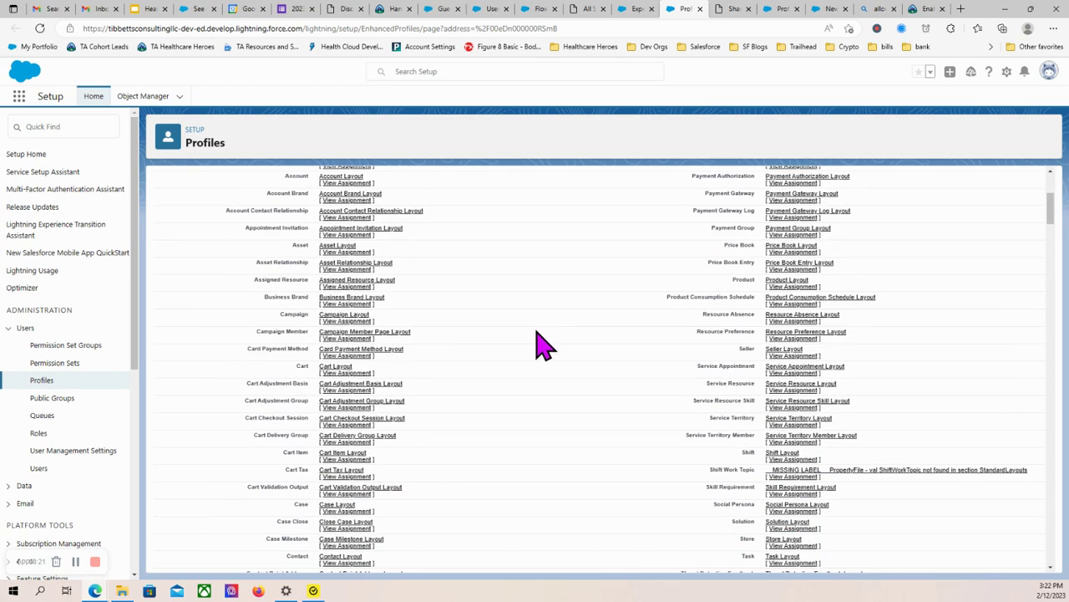
{"action": "scroll", "coordinate": [543, 342], "scroll_direction": "down", "scroll_amount": 15}
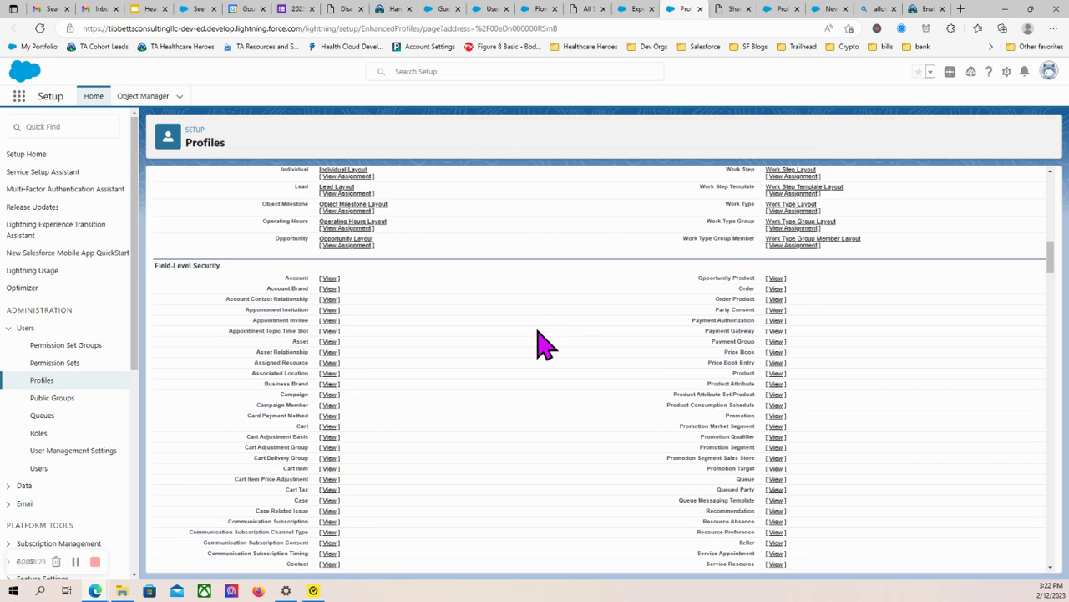
{"action": "scroll", "coordinate": [544, 343], "scroll_direction": "down", "scroll_amount": 8}
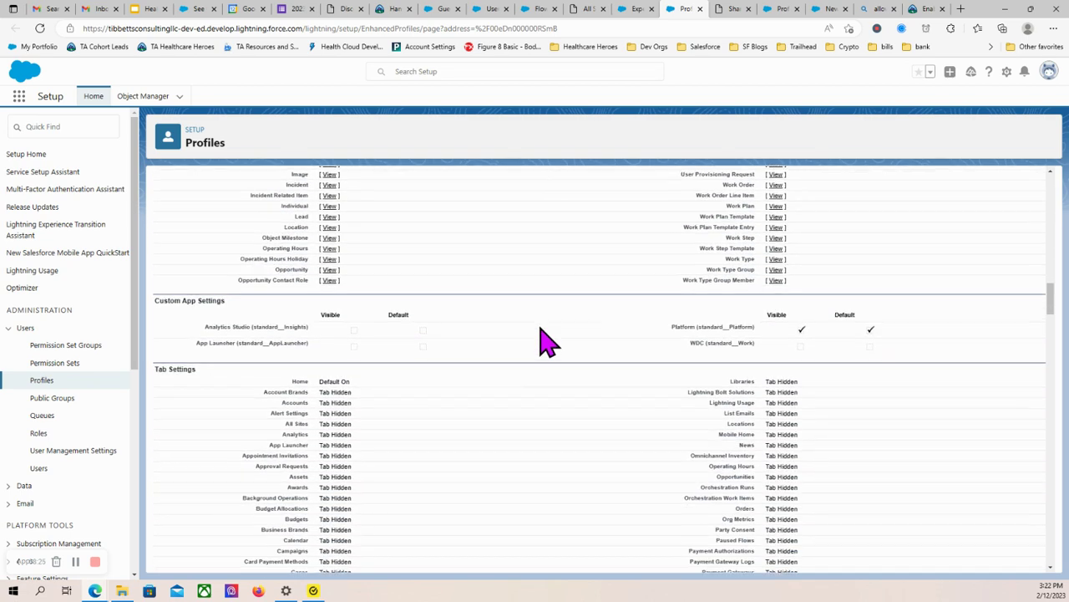
{"action": "scroll", "coordinate": [547, 338], "scroll_direction": "down", "scroll_amount": 5}
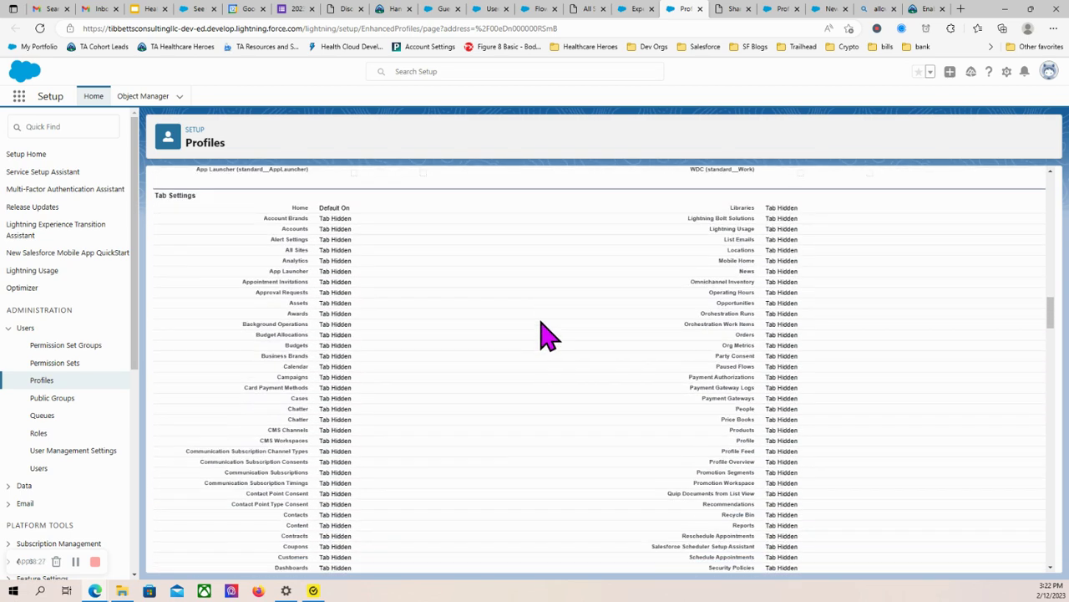
{"action": "scroll", "coordinate": [548, 338], "scroll_direction": "down", "scroll_amount": 10}
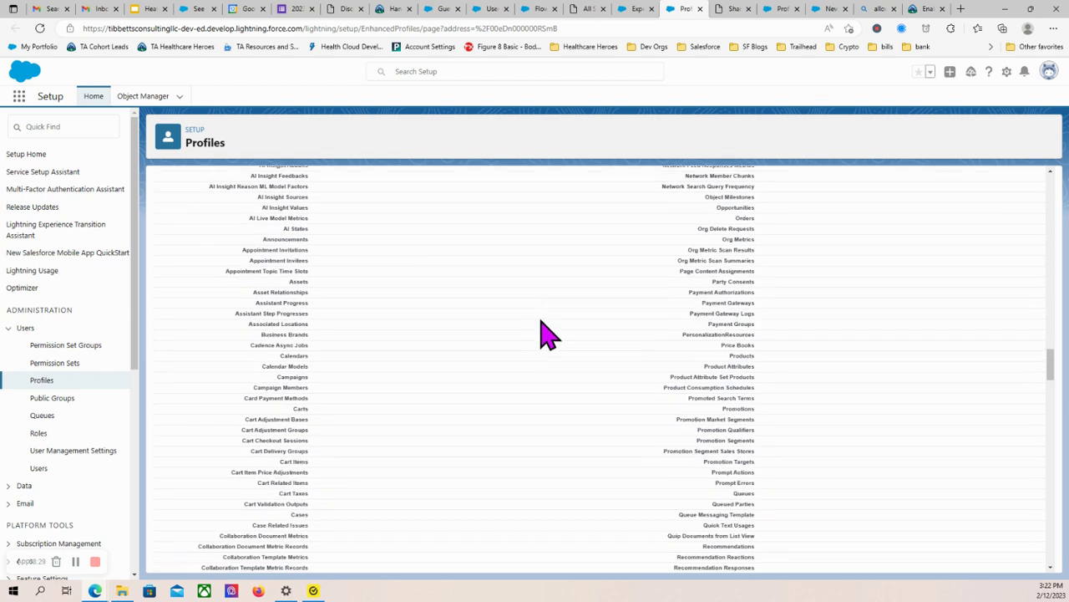
{"action": "scroll", "coordinate": [547, 334], "scroll_direction": "down", "scroll_amount": 10}
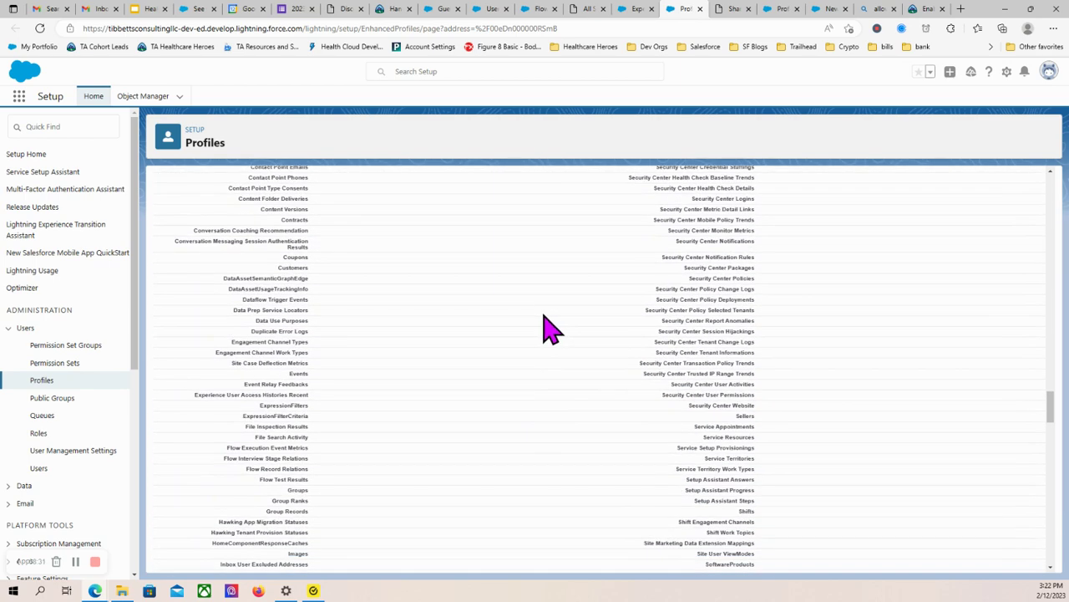
{"action": "scroll", "coordinate": [559, 335], "scroll_direction": "down", "scroll_amount": 10}
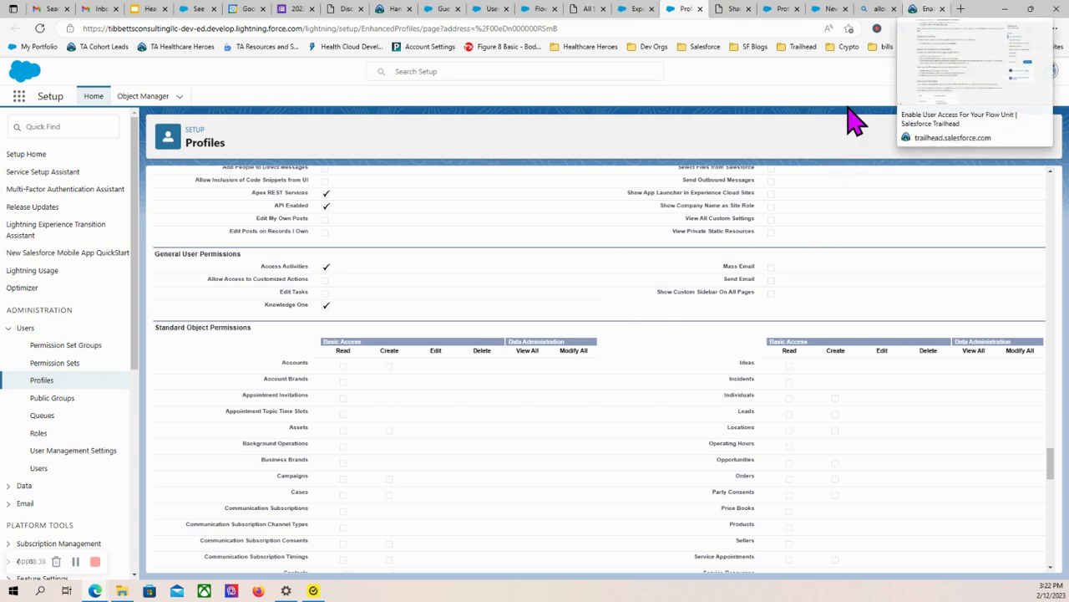
{"action": "scroll", "coordinate": [494, 411], "scroll_direction": "down", "scroll_amount": 3}
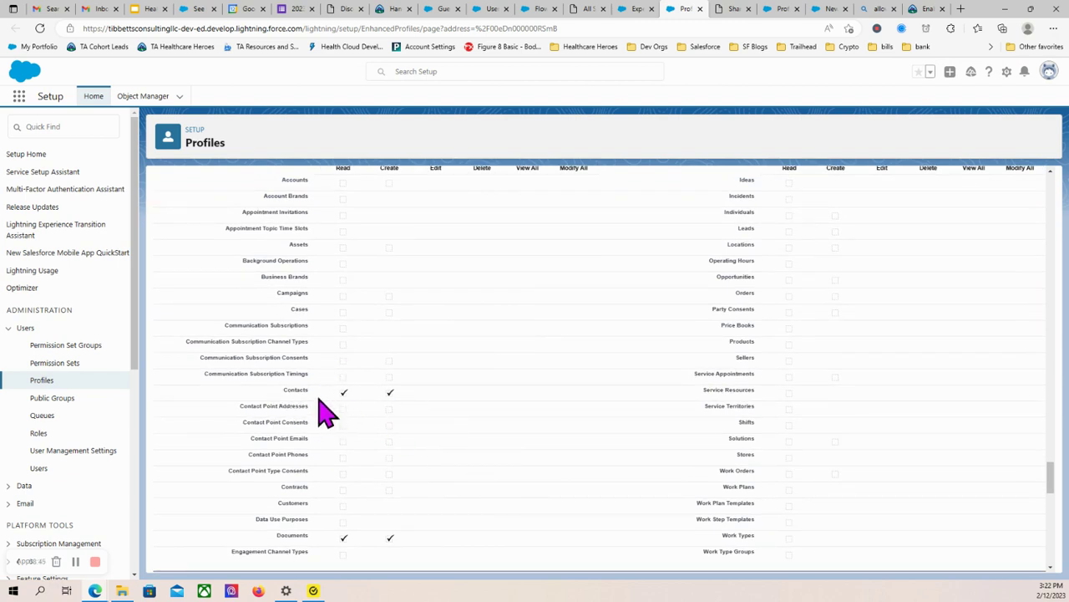
{"action": "scroll", "coordinate": [430, 354], "scroll_direction": "up", "scroll_amount": 1}
{"action": "scroll", "coordinate": [468, 401], "scroll_direction": "down", "scroll_amount": 1}
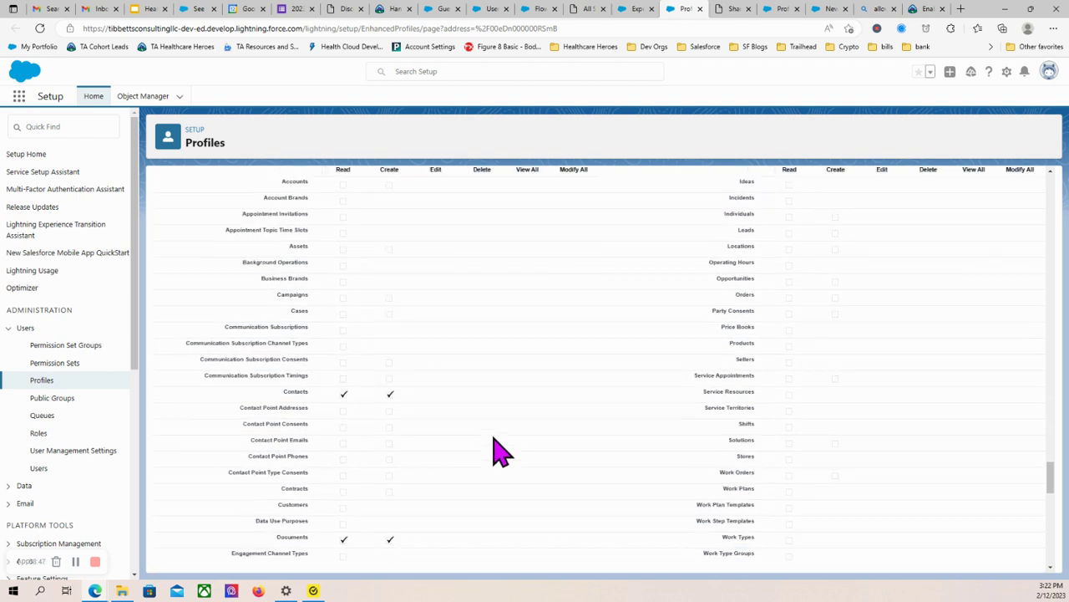
{"action": "scroll", "coordinate": [498, 452], "scroll_direction": "down", "scroll_amount": 5}
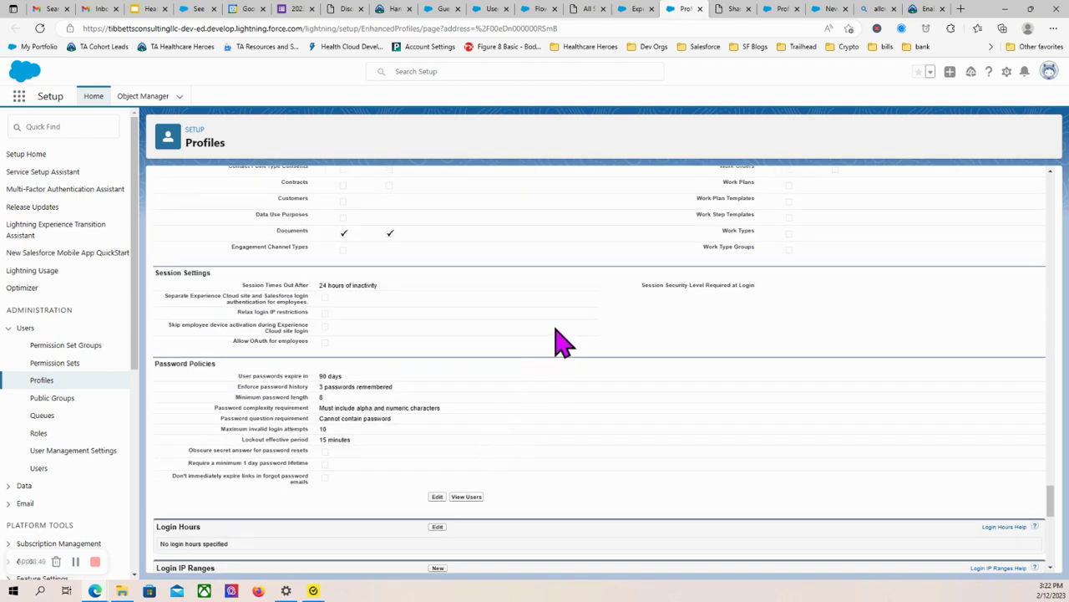
{"action": "scroll", "coordinate": [601, 346], "scroll_direction": "down", "scroll_amount": 3}
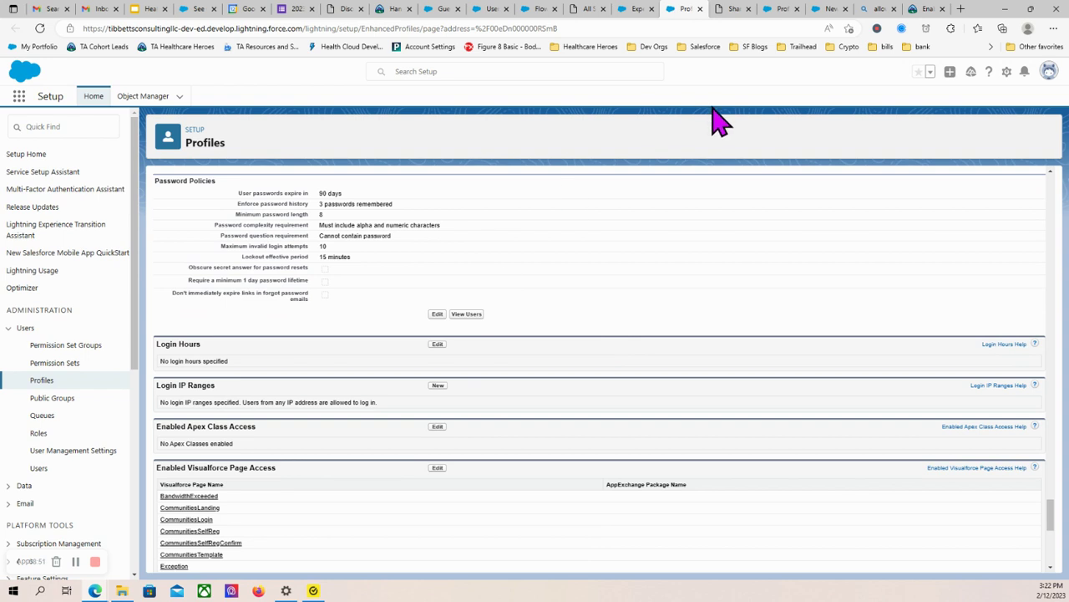
{"action": "left_click", "coordinate": [926, 10]}
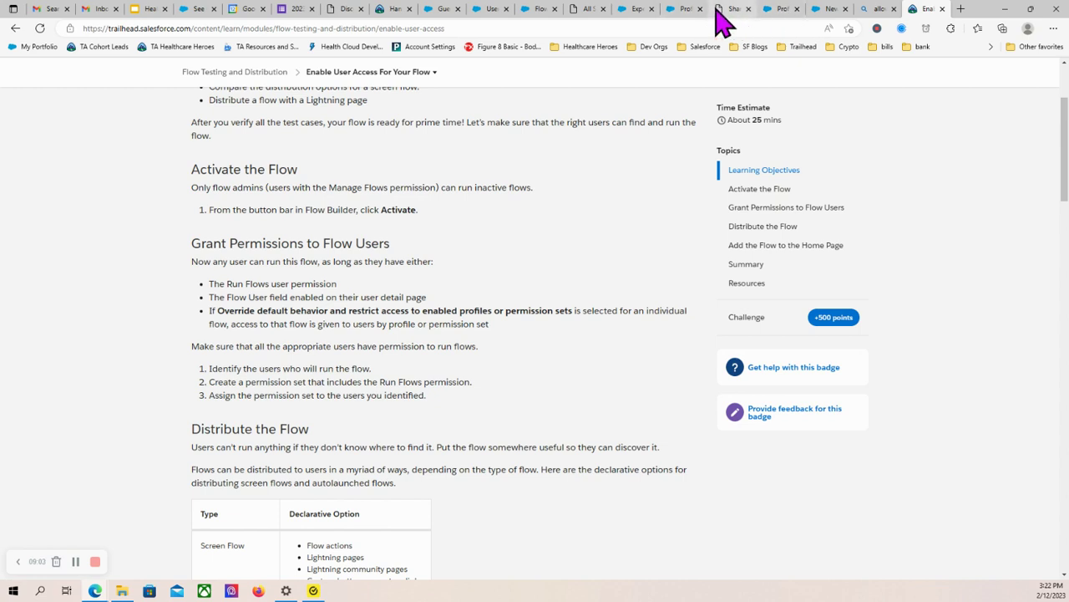
Return to the guest profile detail page in Setup, scrolled to the top showing its Guest User License.
{"action": "left_click", "coordinate": [685, 10]}
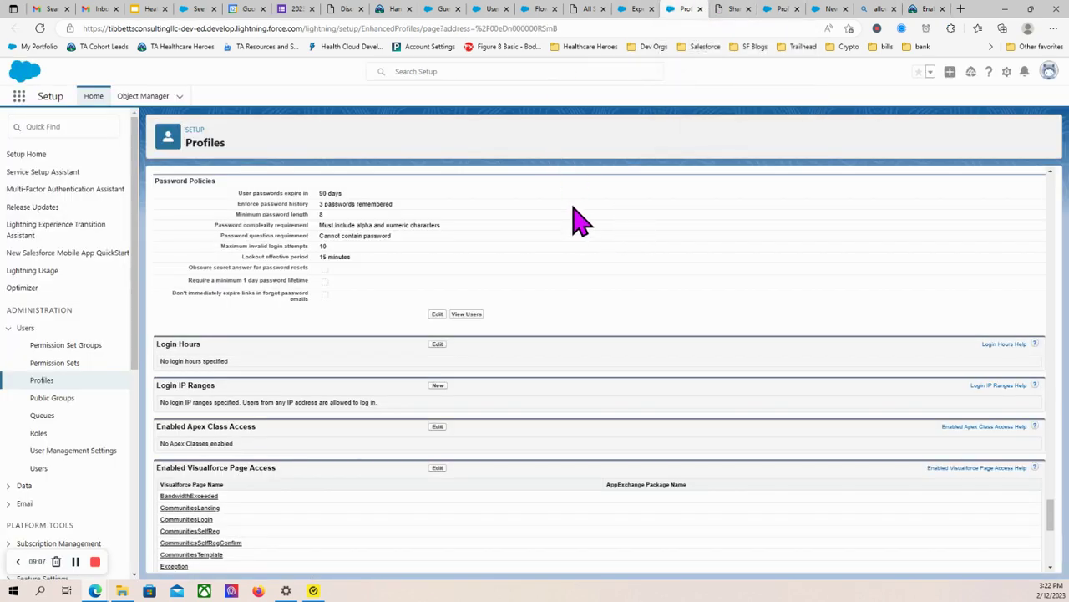
{"action": "left_click", "coordinate": [931, 10]}
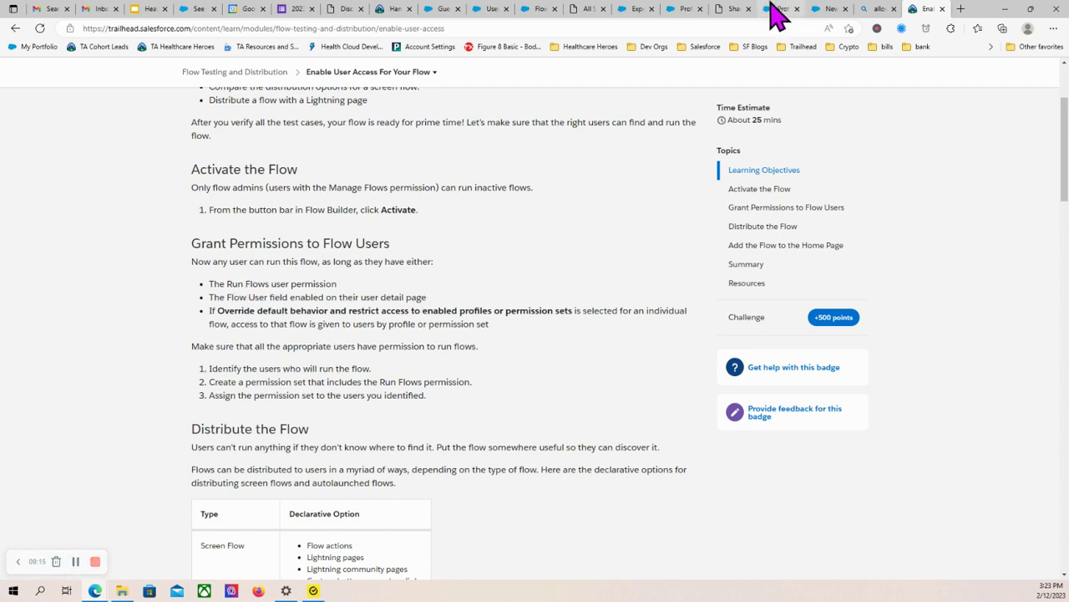
{"action": "left_click", "coordinate": [681, 10]}
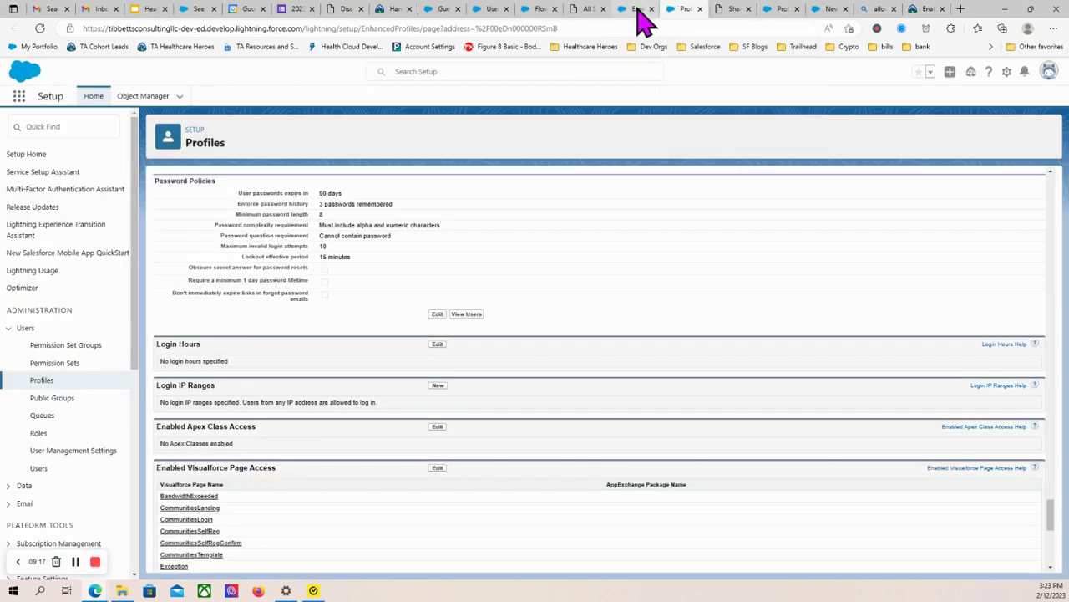
{"action": "scroll", "coordinate": [539, 289], "scroll_direction": "up", "scroll_amount": 15}
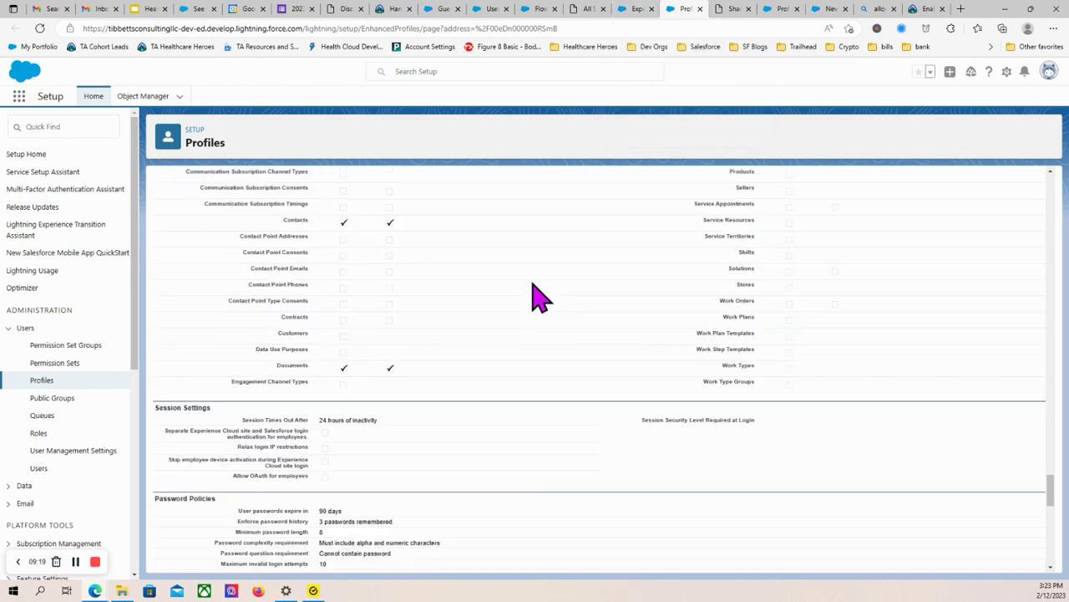
{"action": "scroll", "coordinate": [549, 284], "scroll_direction": "up", "scroll_amount": 20}
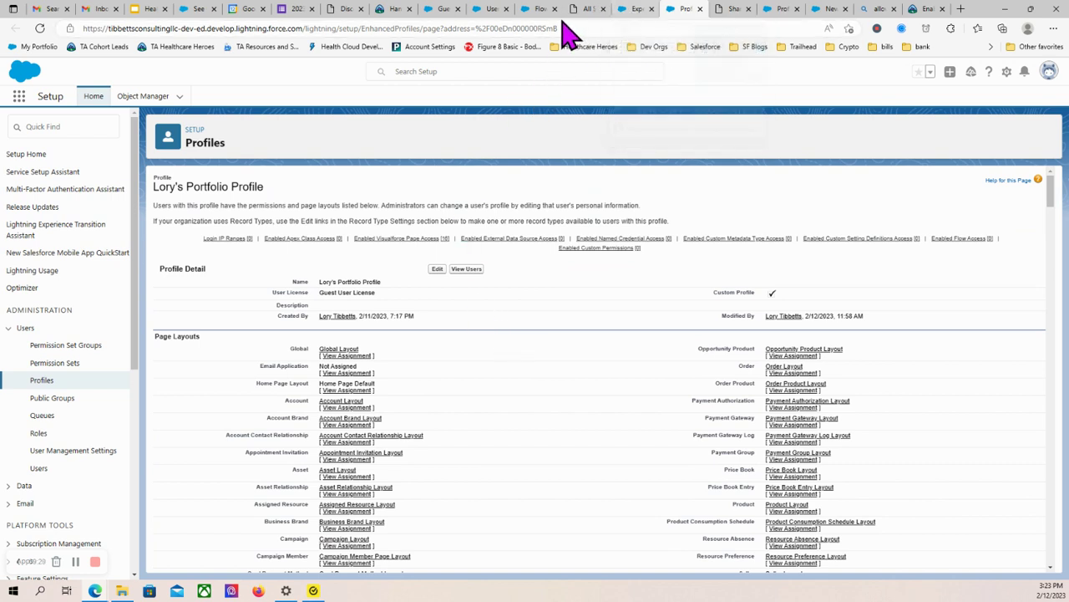
Set Enhanced Profile User Interface to Enabled in User Management Settings and return to the guest profile.
{"action": "left_click", "coordinate": [495, 18]}
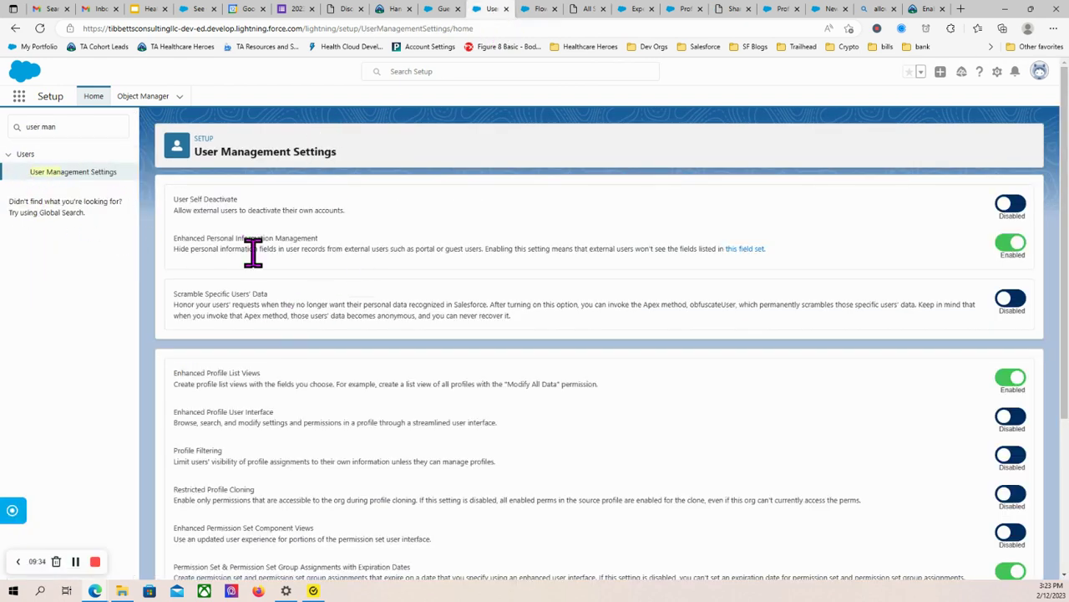
{"action": "left_click", "coordinate": [1013, 420]}
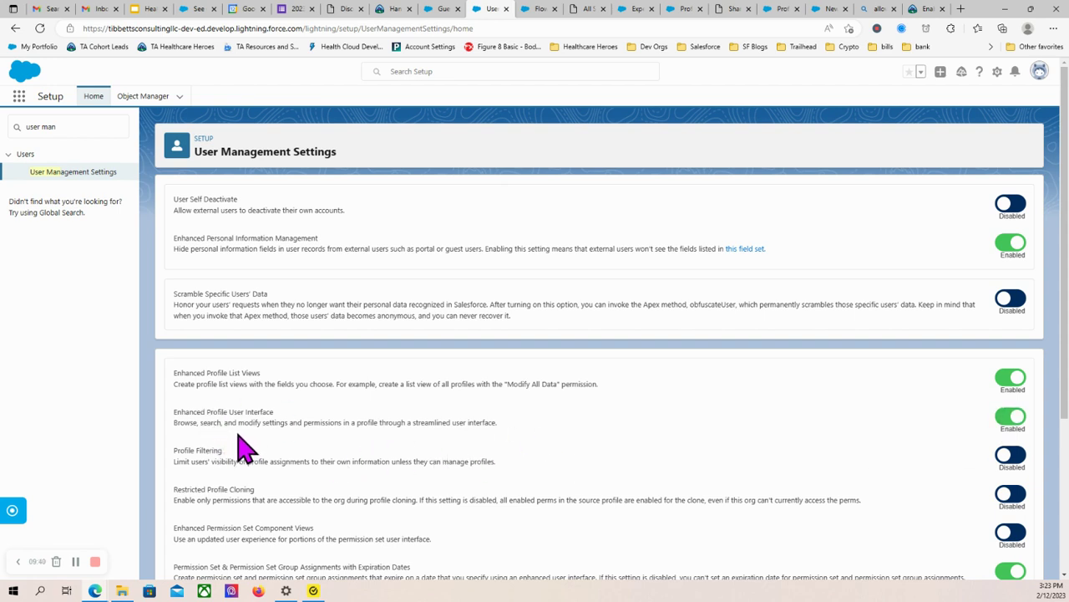
{"action": "left_click", "coordinate": [685, 10]}
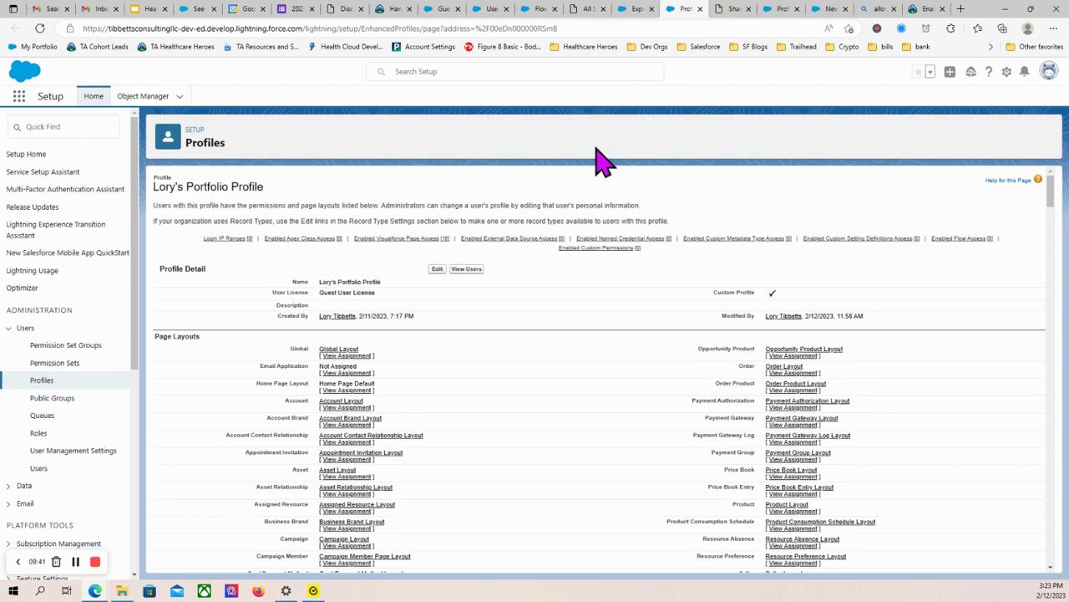
Reload the guest profile into the enhanced layout showing Object Settings, Apex Class Access and Flow Access.
{"action": "left_click", "coordinate": [39, 28]}
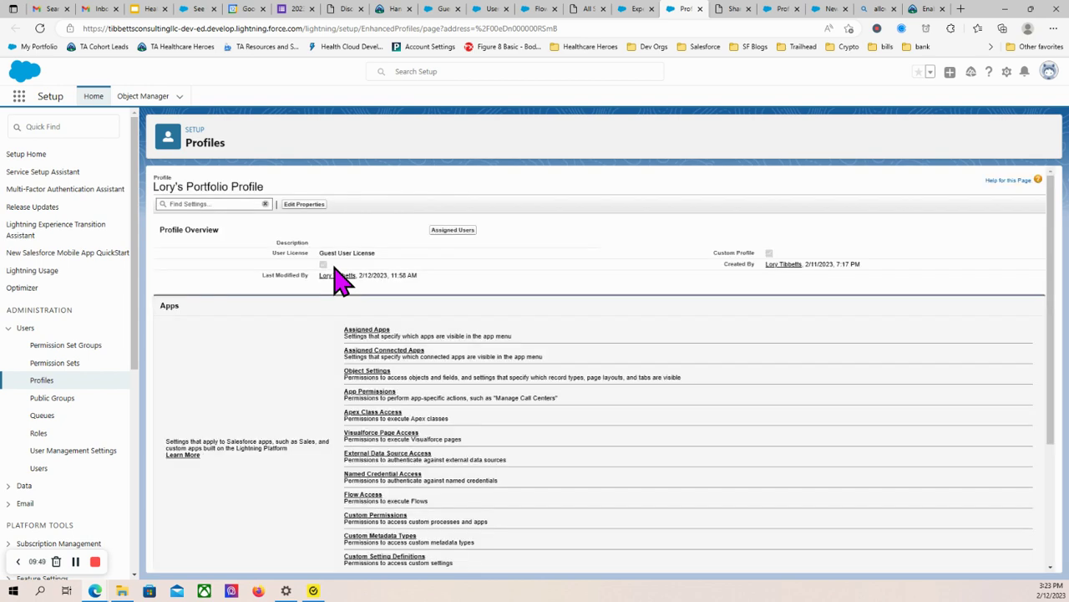
{"action": "scroll", "coordinate": [466, 418], "scroll_direction": "down", "scroll_amount": 1}
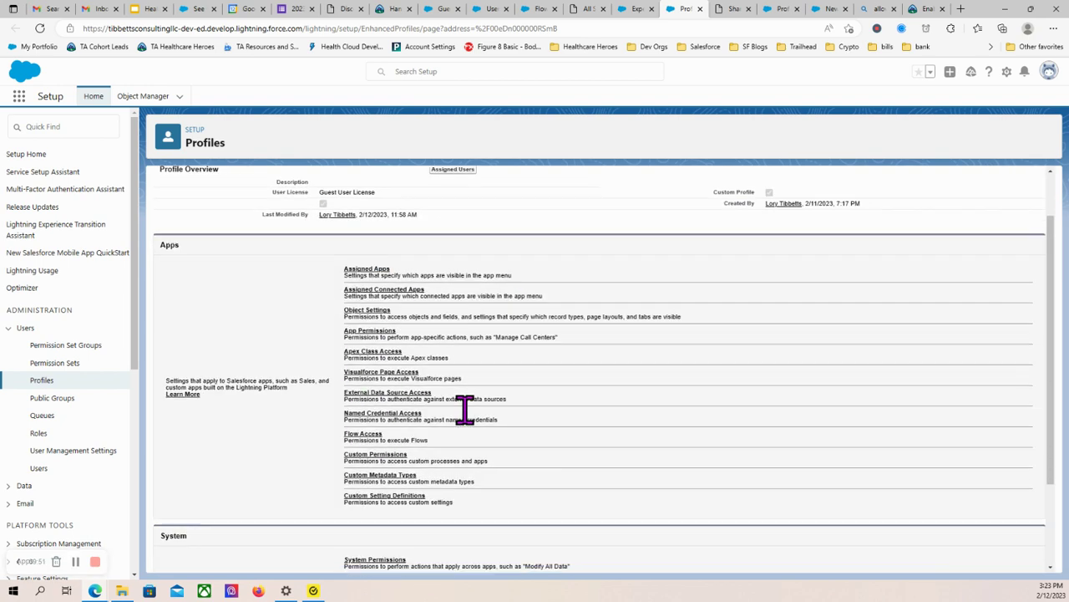
{"action": "scroll", "coordinate": [468, 422], "scroll_direction": "down", "scroll_amount": 2}
{"action": "scroll", "coordinate": [468, 422], "scroll_direction": "up", "scroll_amount": 3}
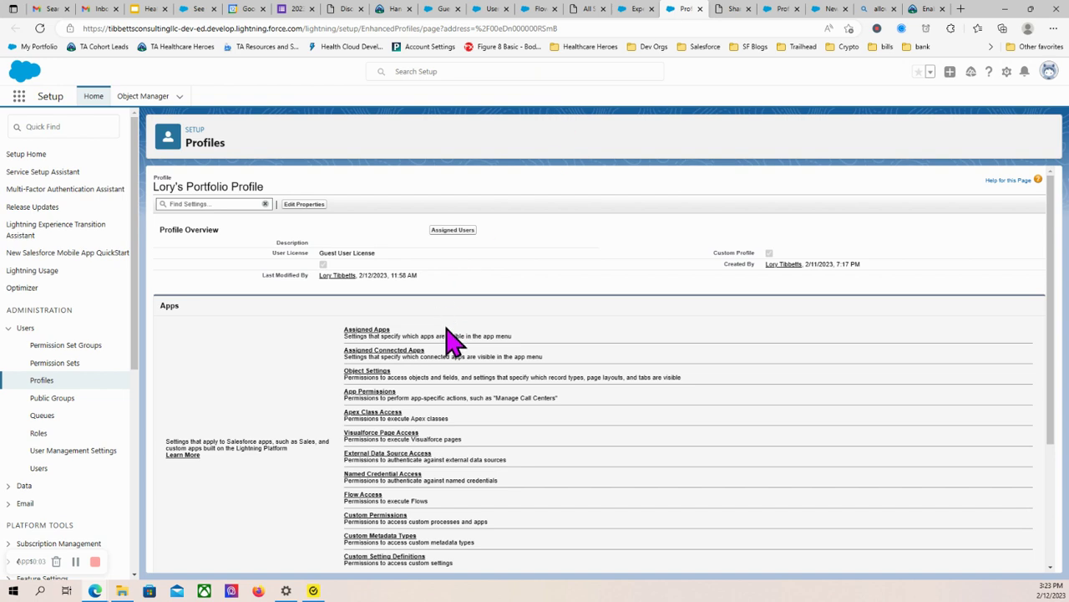
{"action": "left_click", "coordinate": [372, 373]}
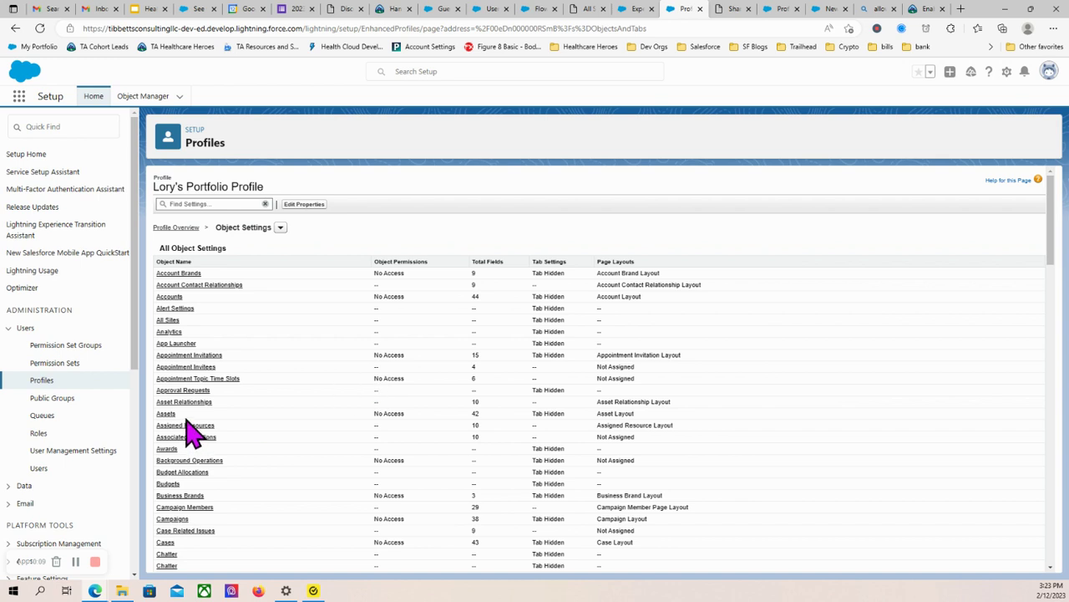
{"action": "scroll", "coordinate": [221, 505], "scroll_direction": "down", "scroll_amount": 1}
{"action": "scroll", "coordinate": [222, 506], "scroll_direction": "down", "scroll_amount": 2}
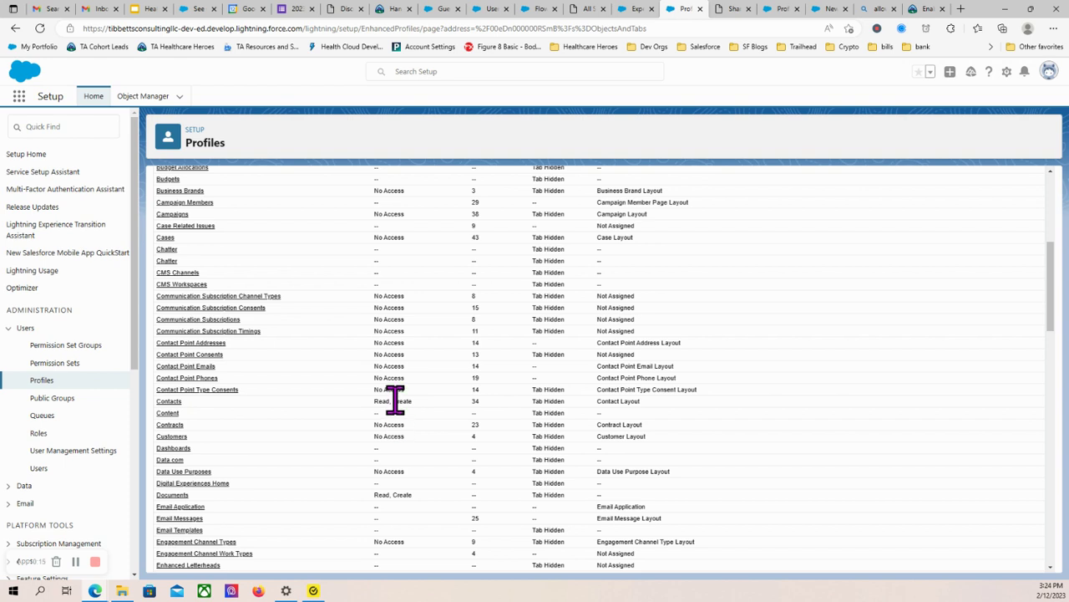
{"action": "scroll", "coordinate": [351, 418], "scroll_direction": "up", "scroll_amount": 3}
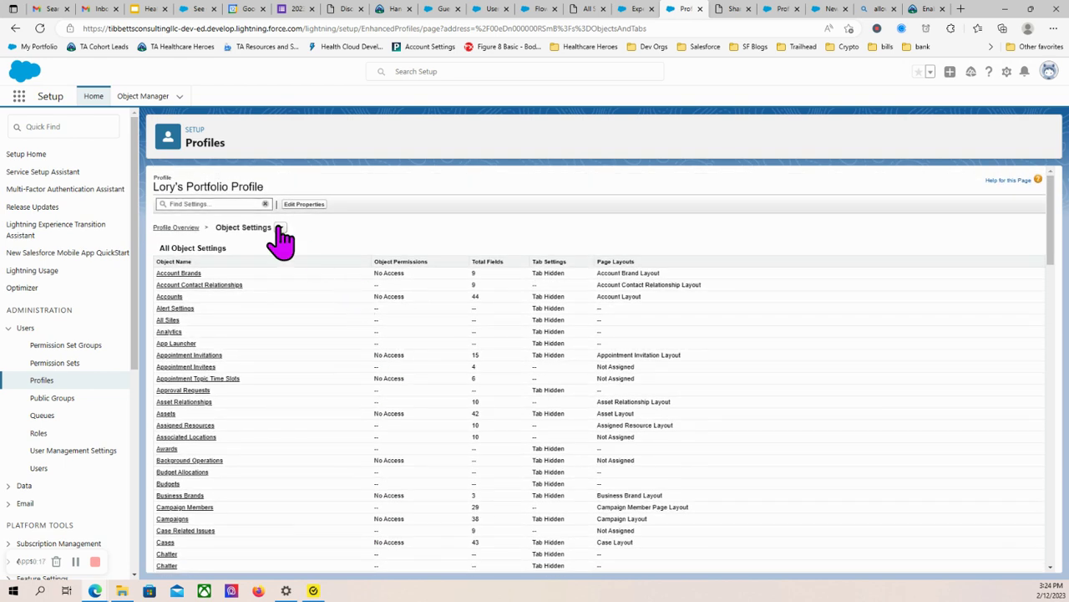
{"action": "scroll", "coordinate": [390, 460], "scroll_direction": "down", "scroll_amount": 3}
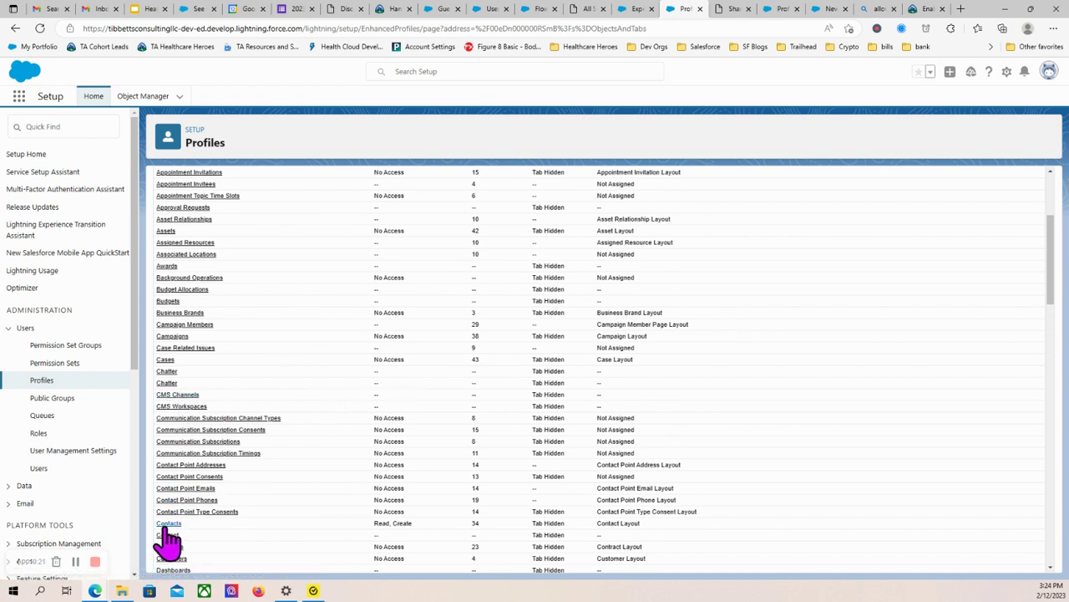
{"action": "scroll", "coordinate": [437, 463], "scroll_direction": "down", "scroll_amount": 8}
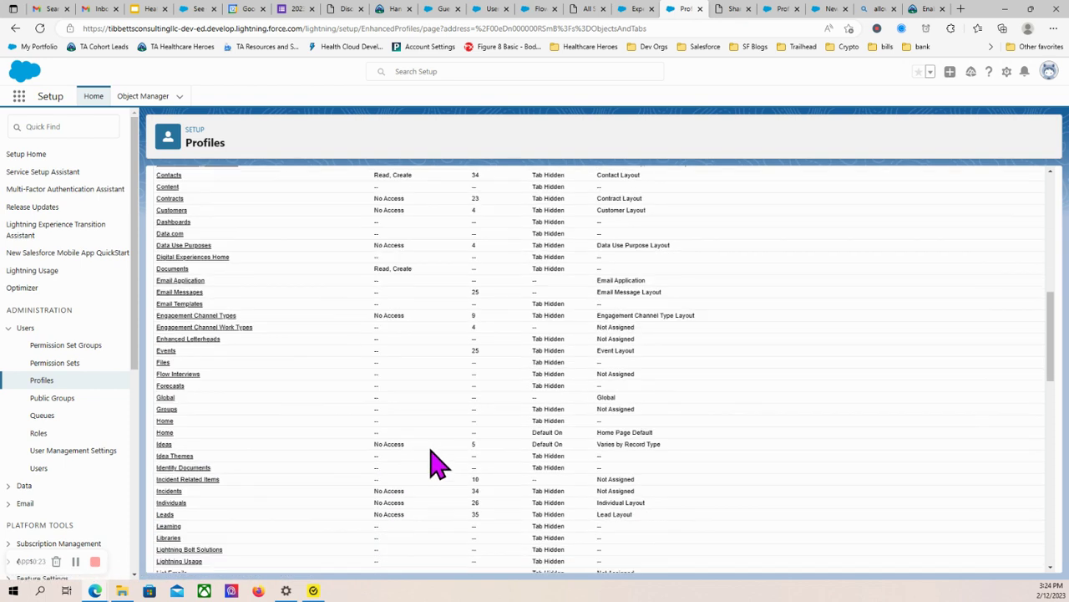
{"action": "scroll", "coordinate": [430, 456], "scroll_direction": "down", "scroll_amount": 10}
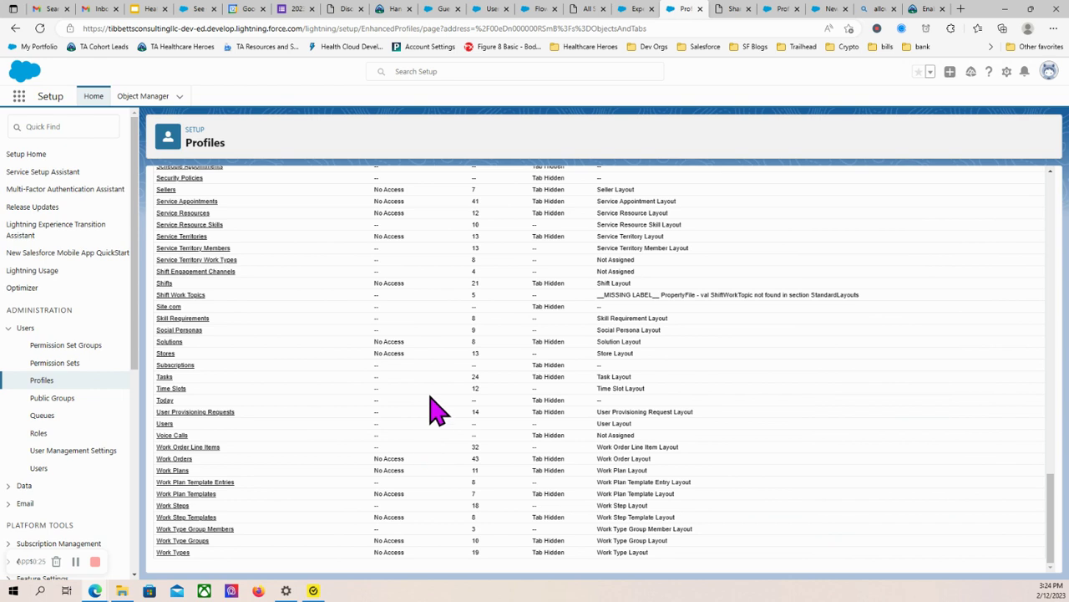
{"action": "scroll", "coordinate": [468, 351], "scroll_direction": "up", "scroll_amount": 6}
{"action": "scroll", "coordinate": [501, 294], "scroll_direction": "up", "scroll_amount": 10}
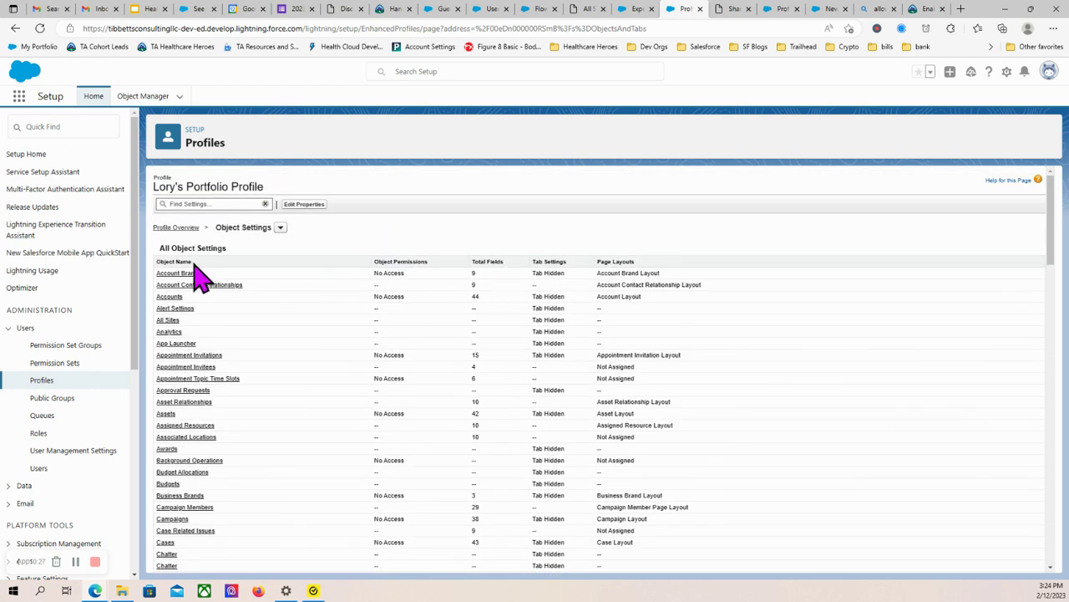
{"action": "left_click", "coordinate": [176, 228]}
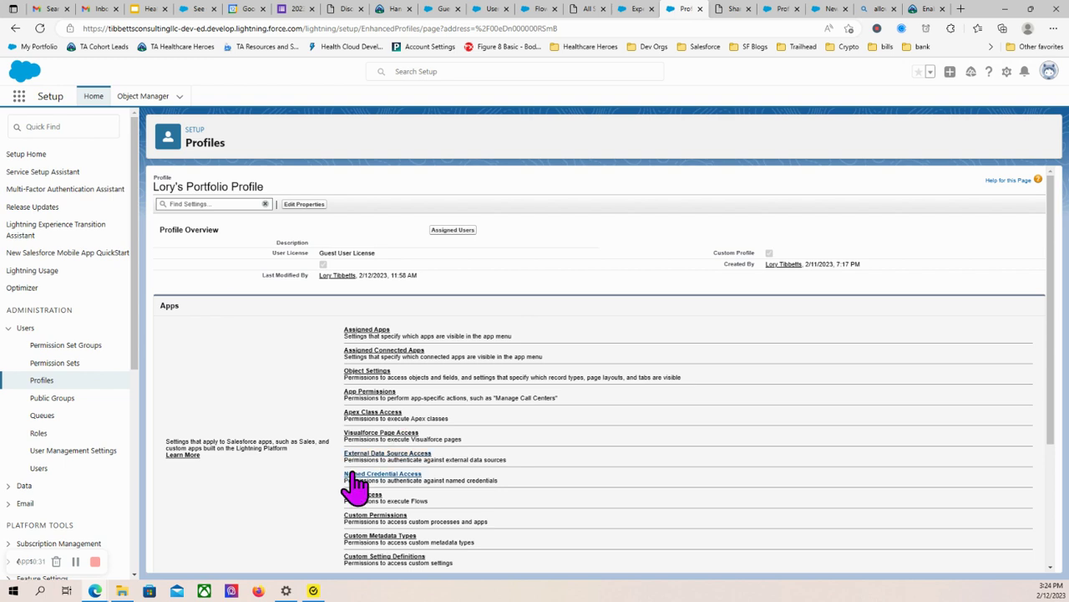
Confirm the guest profile's Flow Access list holds no flows, then go back to the Trailhead lesson.
{"action": "scroll", "coordinate": [338, 506], "scroll_direction": "down", "scroll_amount": 1}
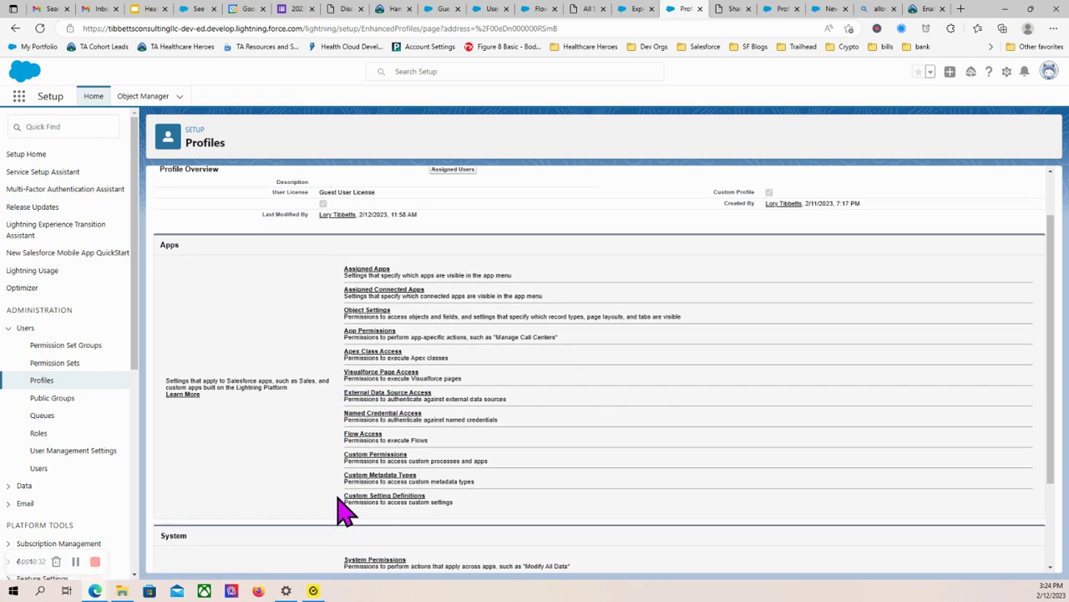
{"action": "left_click", "coordinate": [365, 435]}
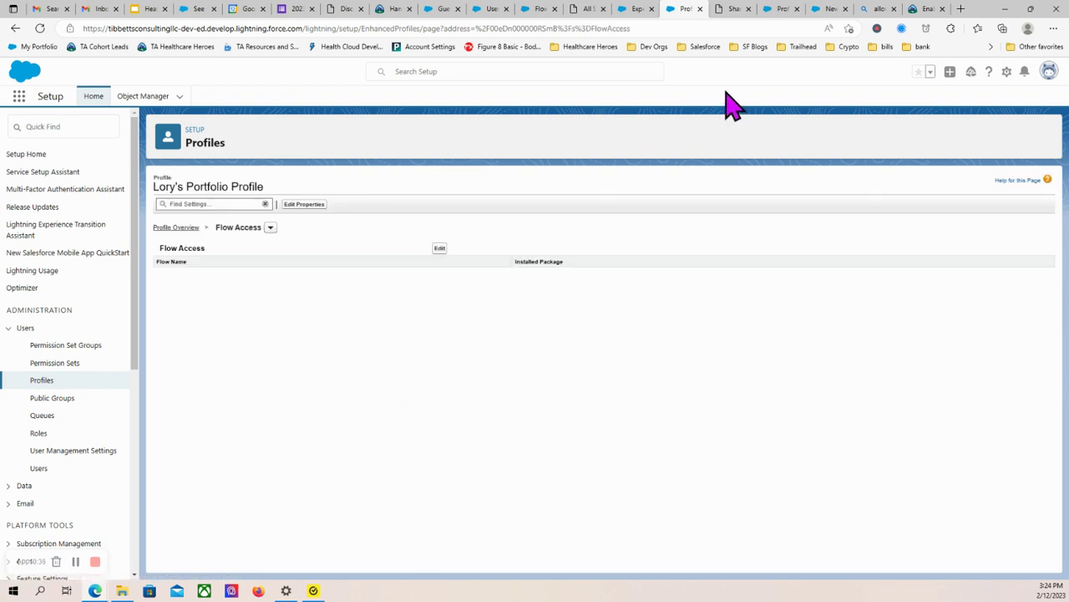
{"action": "left_click", "coordinate": [927, 9]}
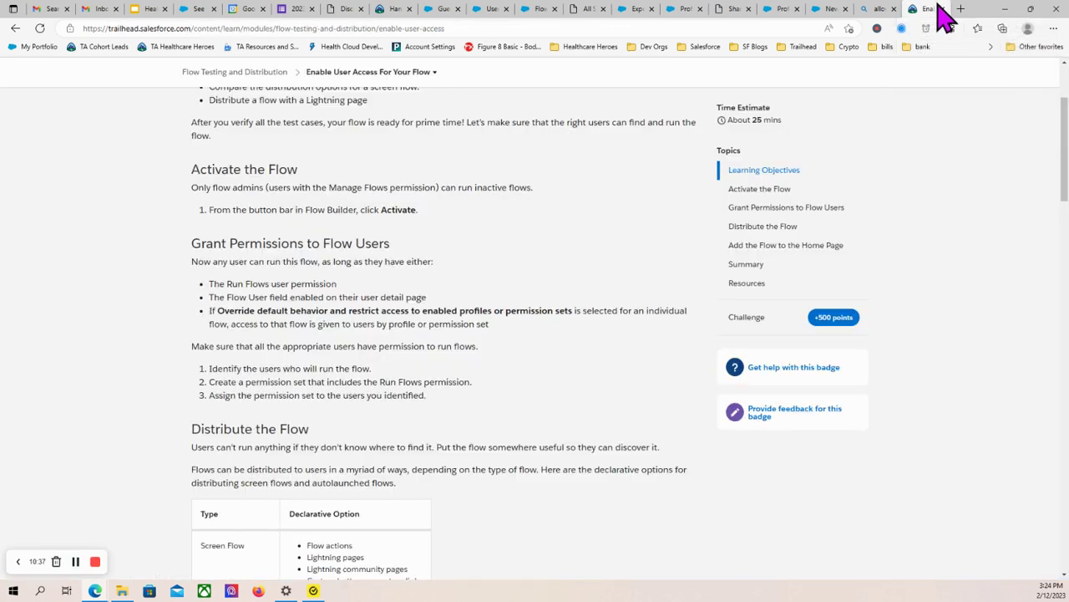
Leave the New Contact flow in Flow Builder for the Setup Flows list of 26 flows.
{"action": "left_click", "coordinate": [873, 10]}
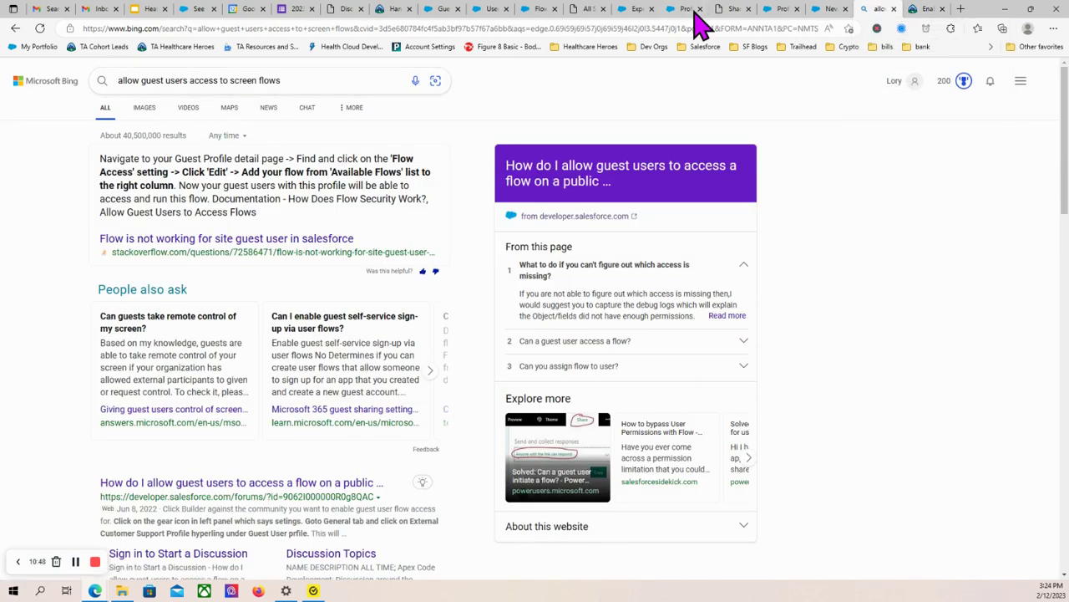
{"action": "left_click", "coordinate": [786, 10]}
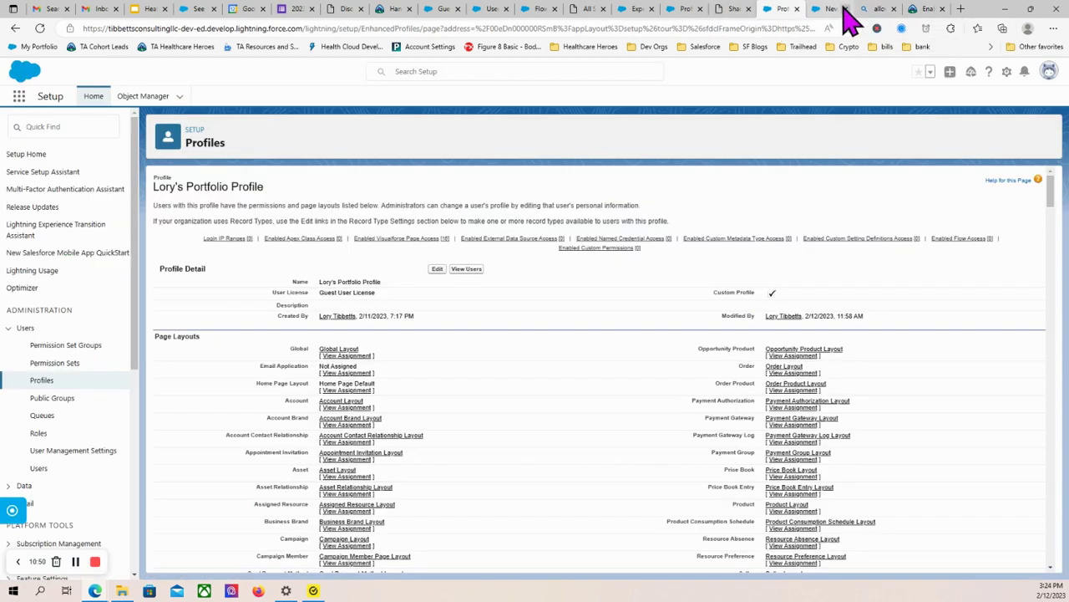
{"action": "left_click", "coordinate": [827, 10]}
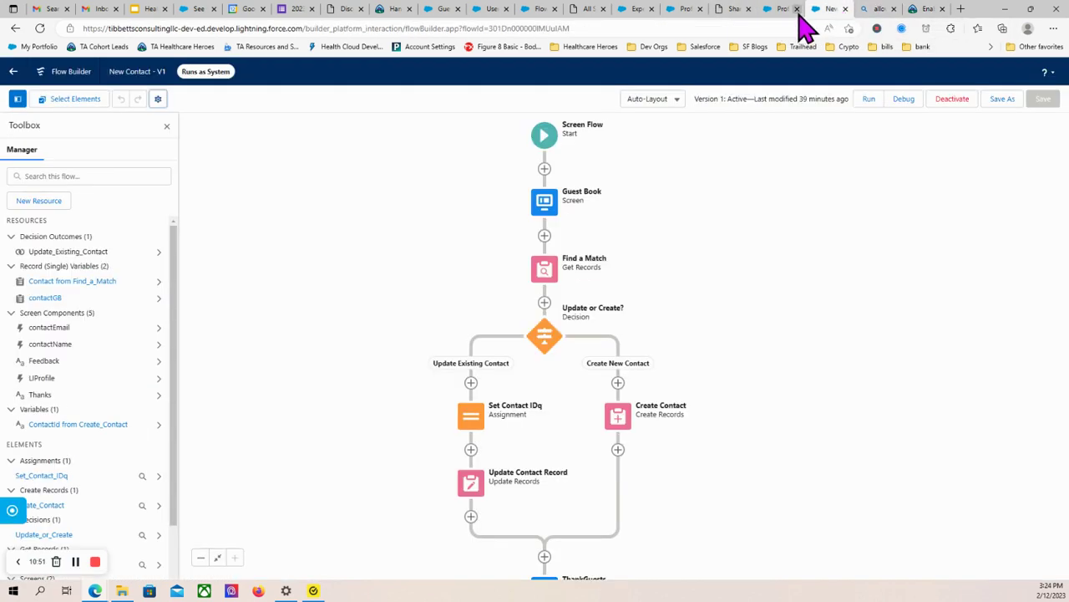
{"action": "left_click", "coordinate": [12, 74]}
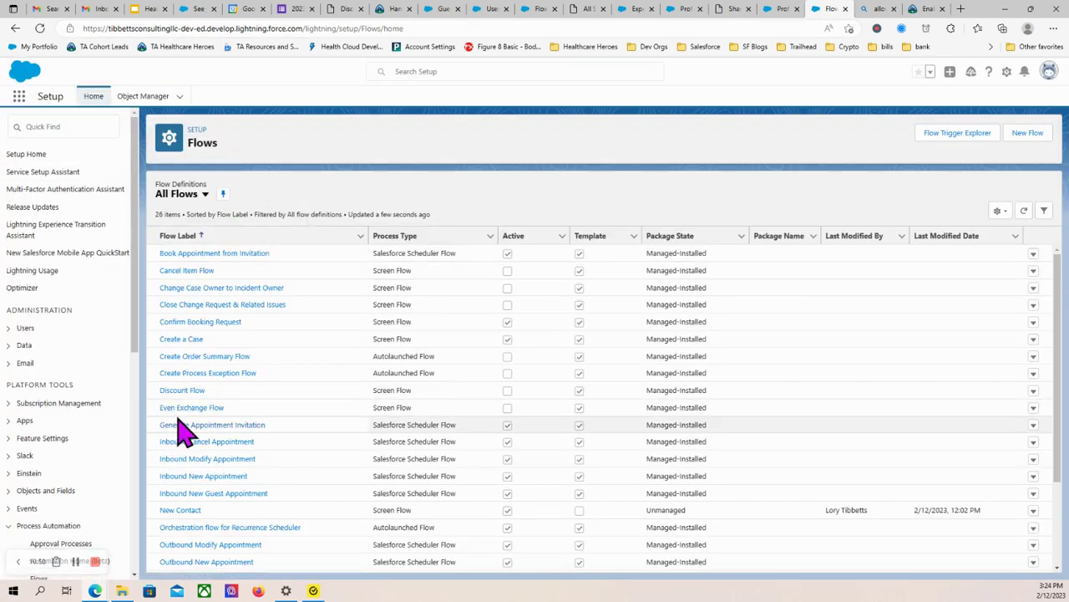
{"action": "scroll", "coordinate": [180, 431], "scroll_direction": "down", "scroll_amount": 2}
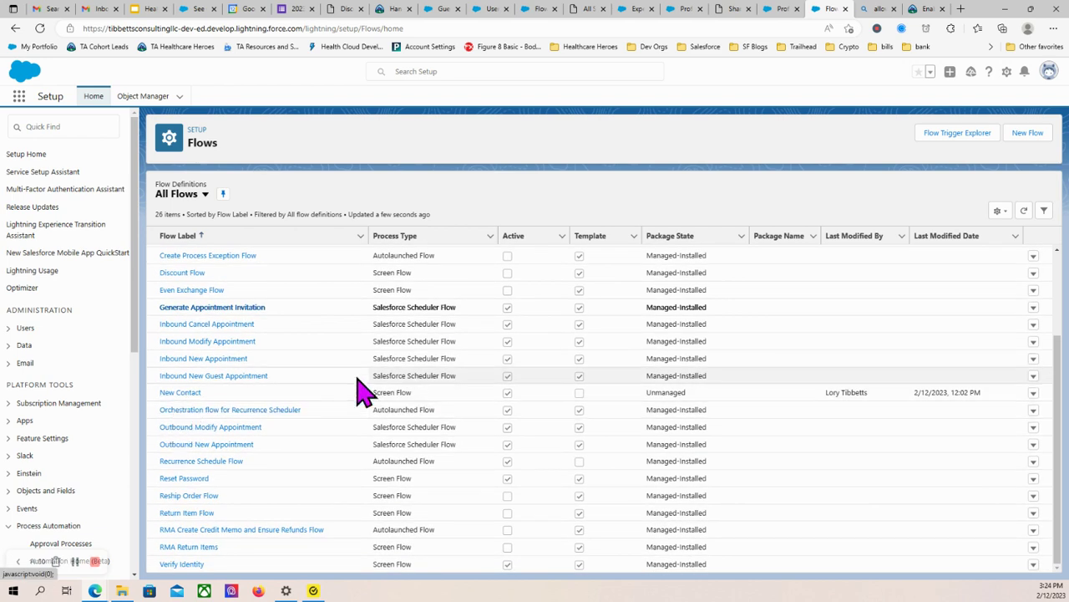
{"action": "left_click", "coordinate": [1034, 395]}
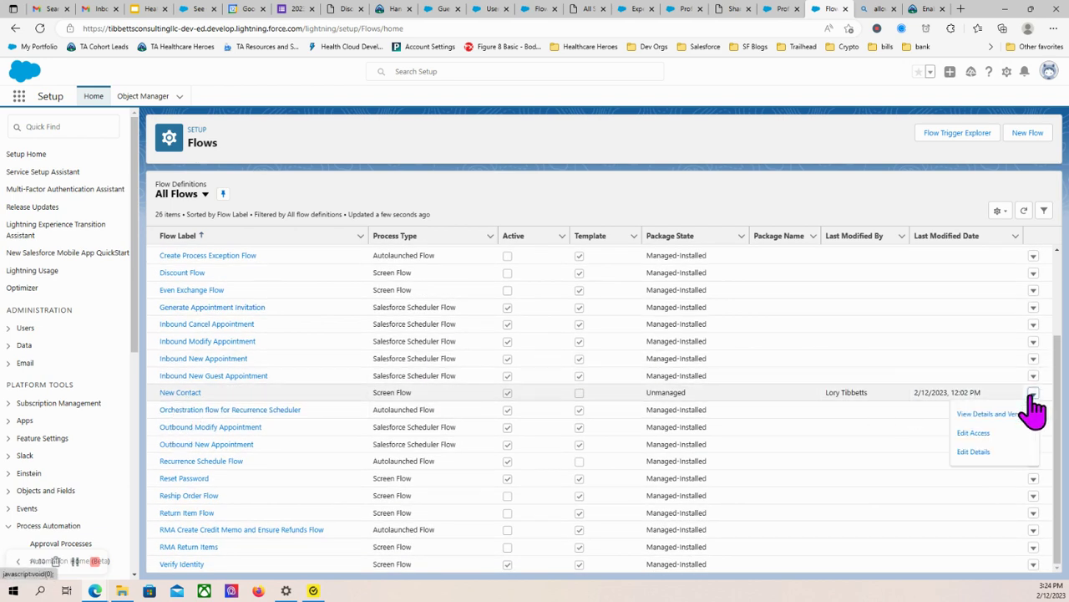
{"action": "left_click", "coordinate": [969, 447]}
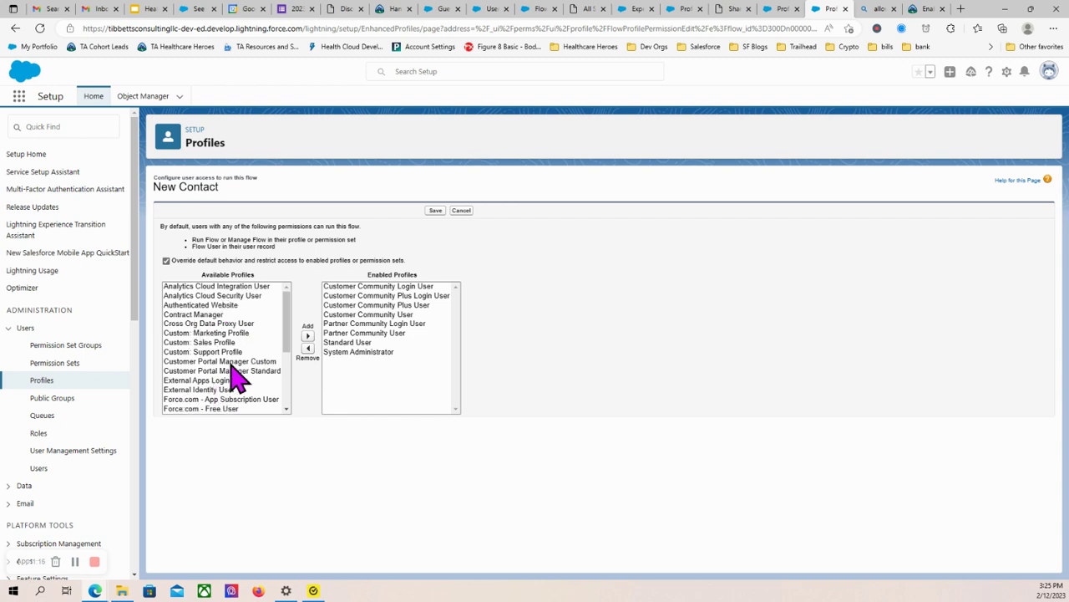
{"action": "scroll", "coordinate": [234, 355], "scroll_direction": "down", "scroll_amount": 3}
{"action": "scroll", "coordinate": [242, 360], "scroll_direction": "down", "scroll_amount": 3}
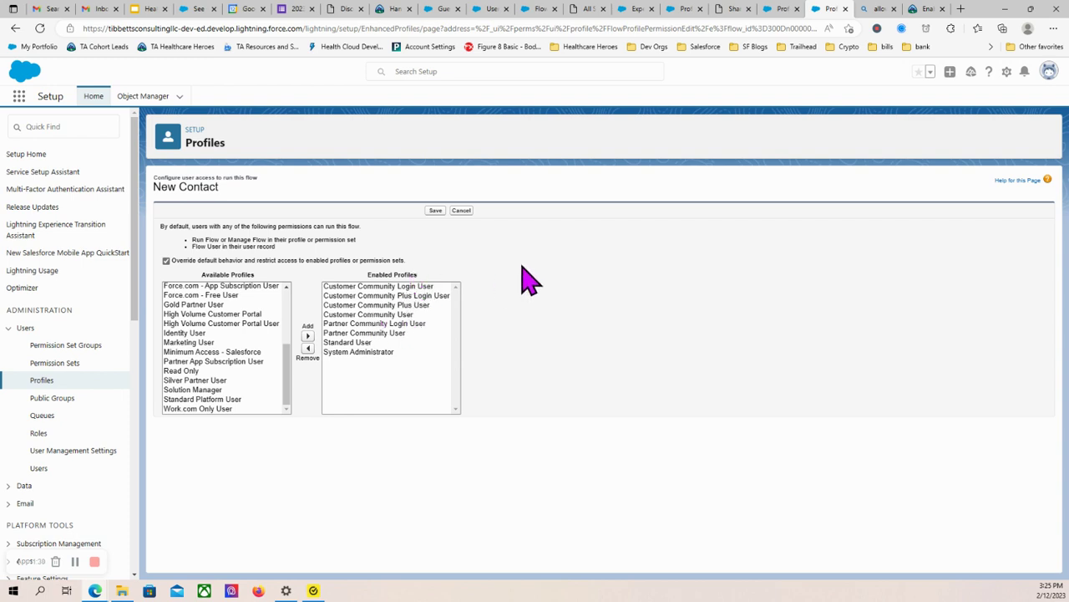
{"action": "left_click", "coordinate": [436, 211]}
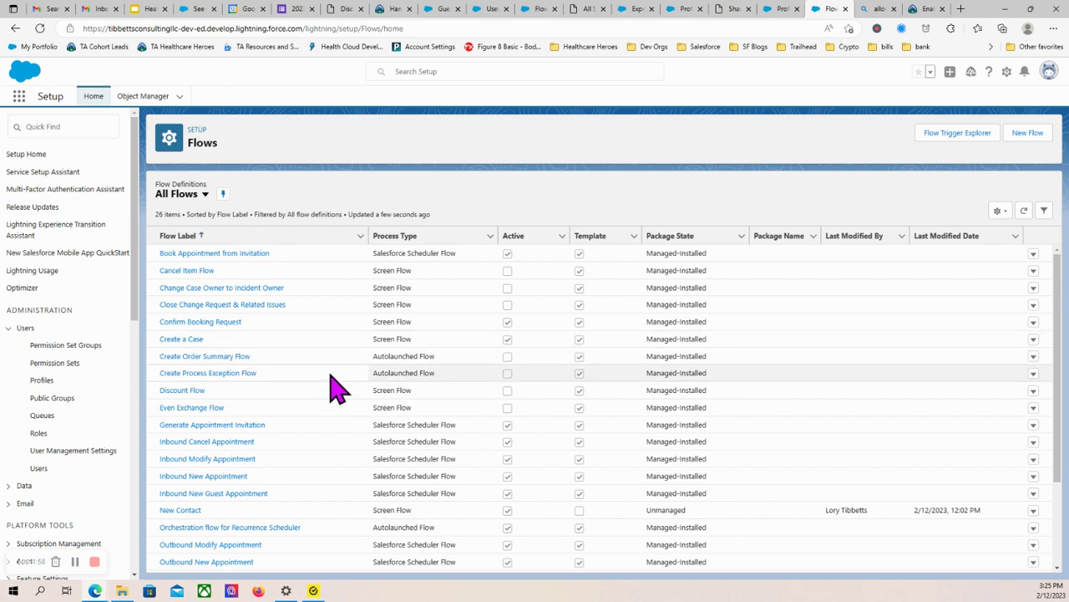
Open the New Contact flow's actions menu and consult the Trailhead article on enabling access.
{"action": "left_click", "coordinate": [1033, 512]}
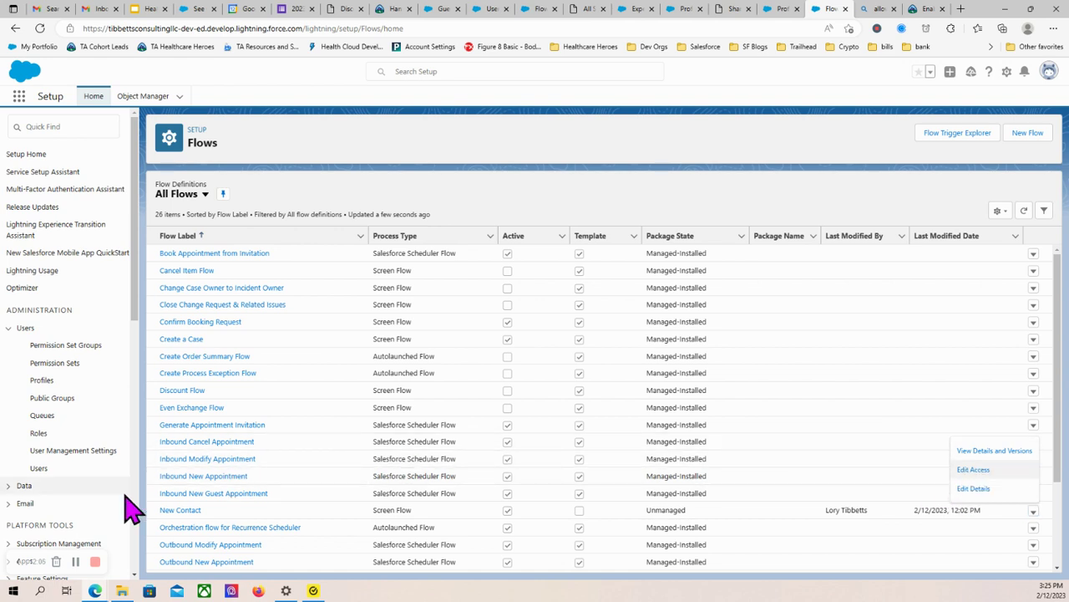
{"action": "left_click", "coordinate": [931, 12]}
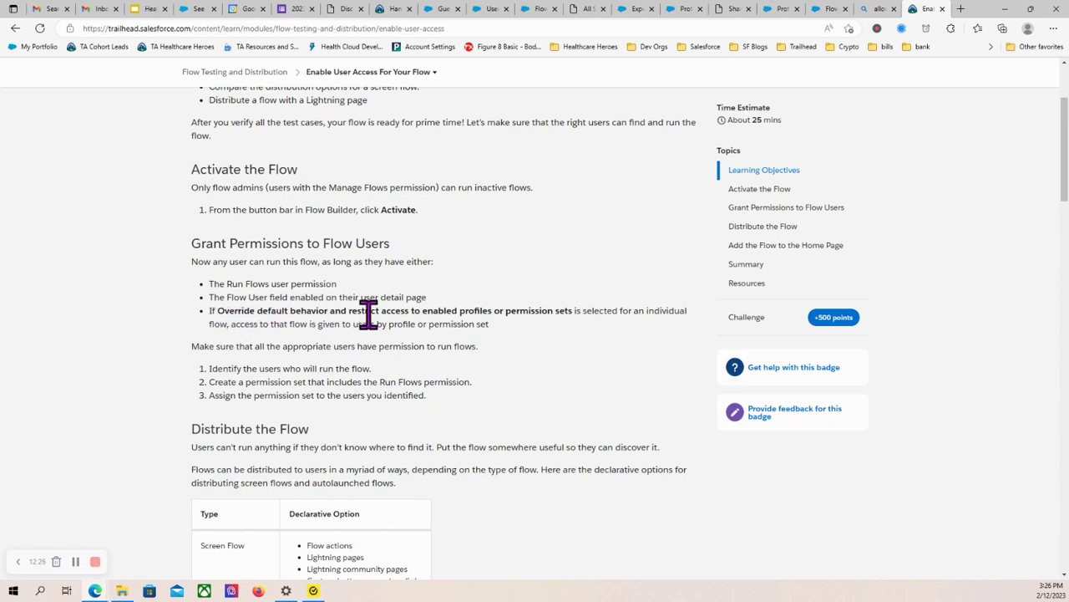
{"action": "left_click", "coordinate": [833, 10]}
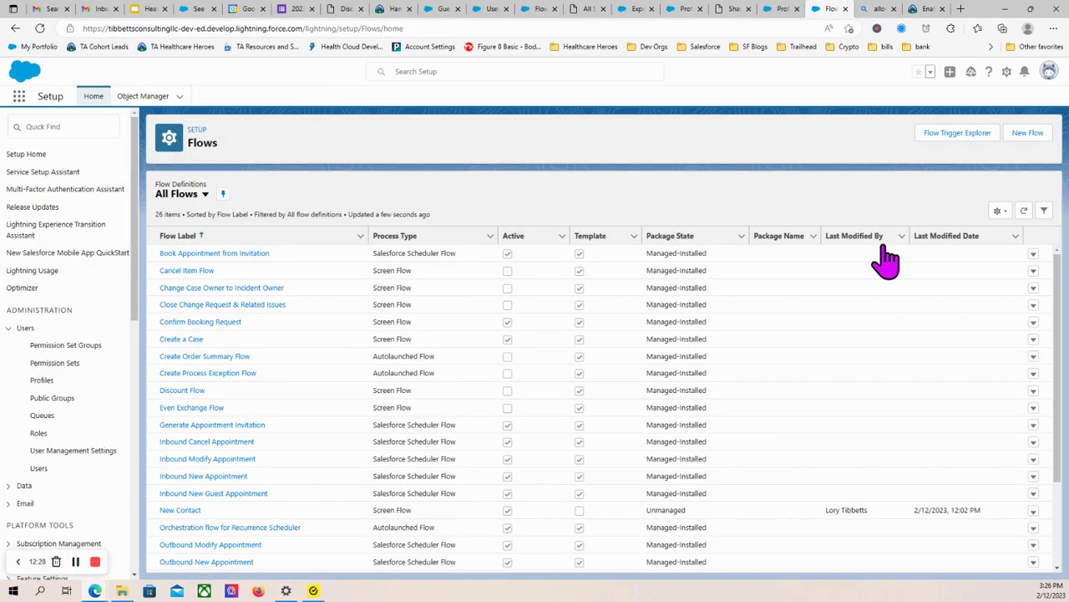
Open New Contact's Edit Access page, then bring up the guest profile still showing 0 enabled flows.
{"action": "left_click", "coordinate": [1034, 510]}
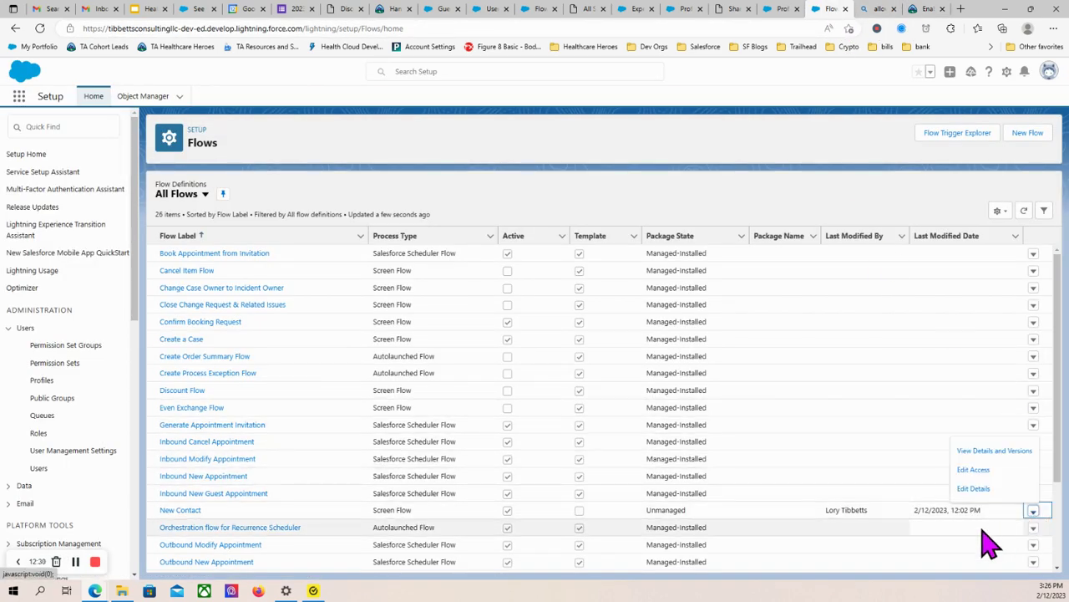
{"action": "left_click", "coordinate": [973, 470]}
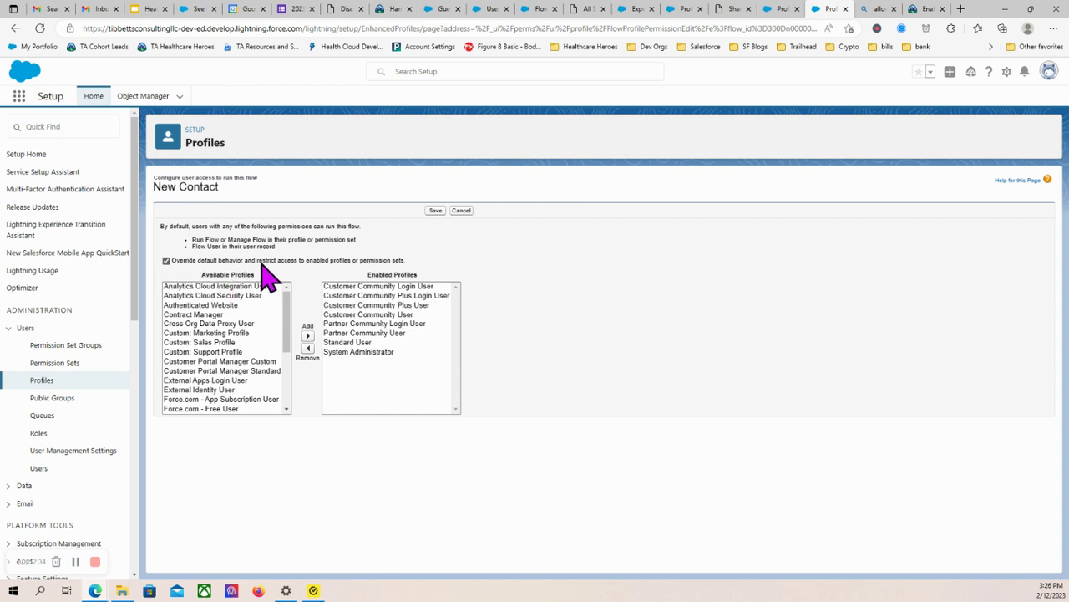
{"action": "left_click", "coordinate": [927, 10]}
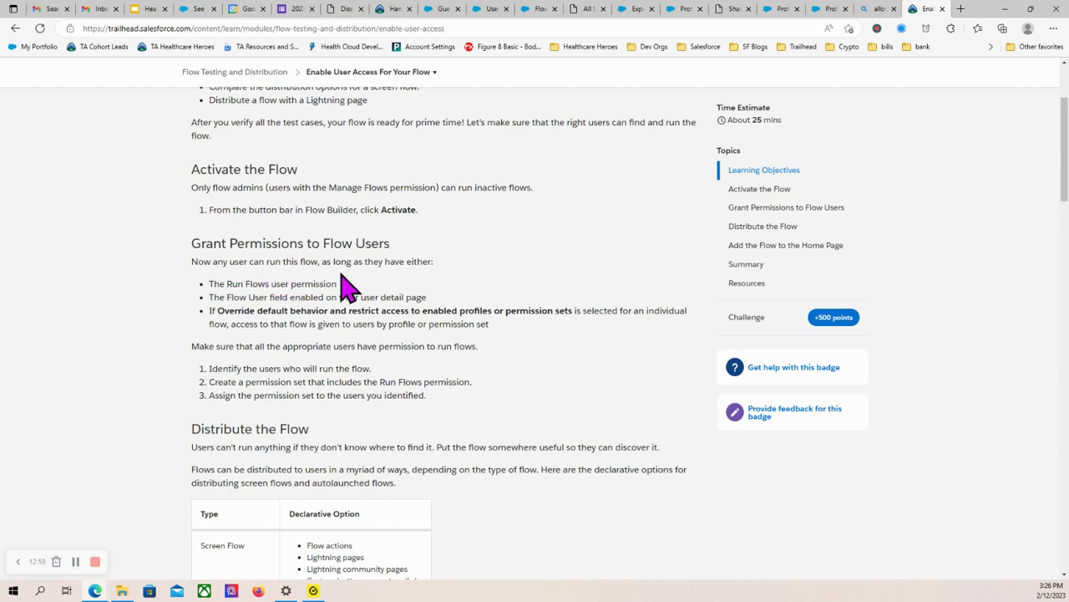
{"action": "left_click", "coordinate": [784, 10]}
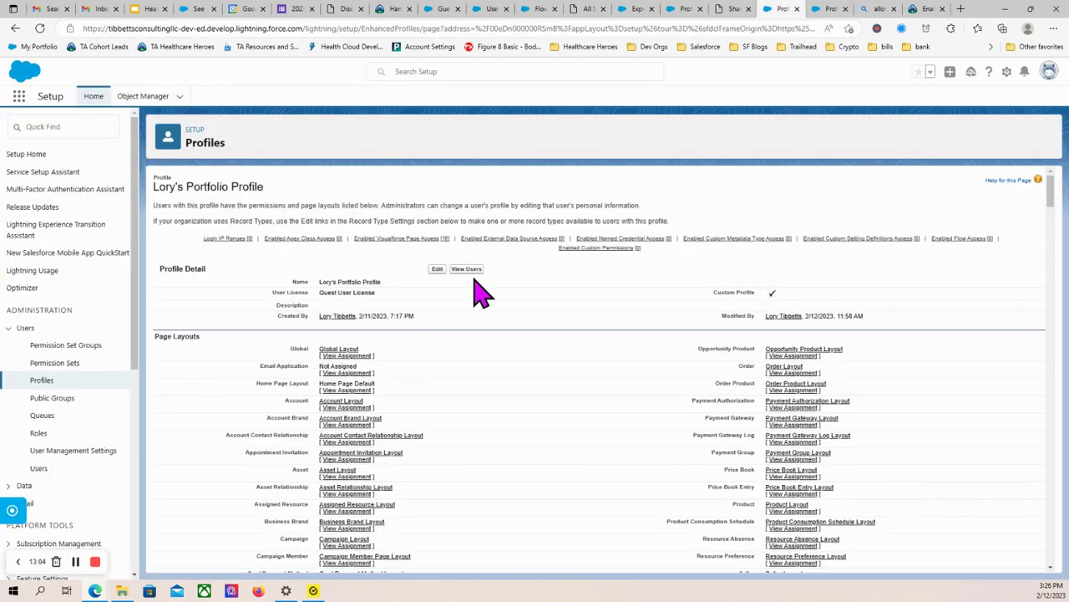
Close the extra New Contact flow access tab and reload the guest user profile page.
{"action": "scroll", "coordinate": [488, 315], "scroll_direction": "down", "scroll_amount": 1}
{"action": "scroll", "coordinate": [490, 317], "scroll_direction": "down", "scroll_amount": 1}
{"action": "scroll", "coordinate": [543, 275], "scroll_direction": "up", "scroll_amount": 3}
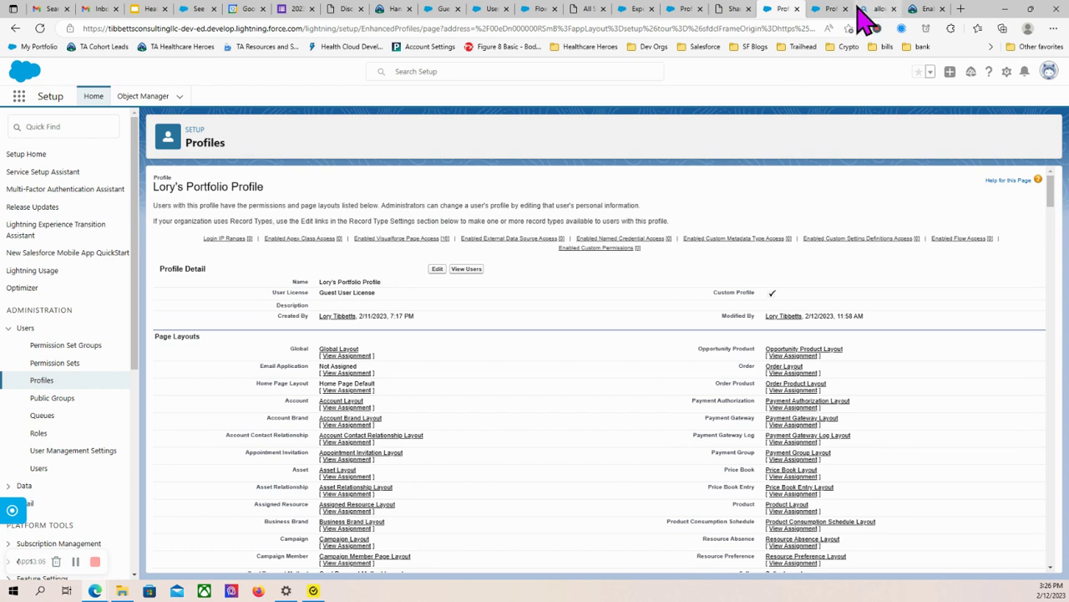
{"action": "left_click", "coordinate": [829, 10]}
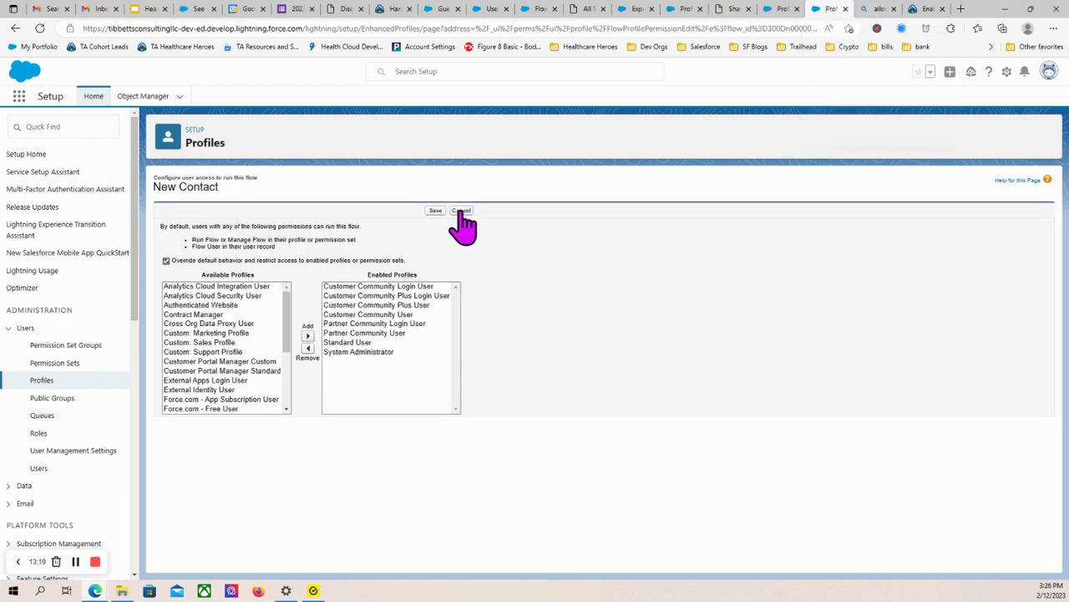
{"action": "left_click", "coordinate": [845, 9]}
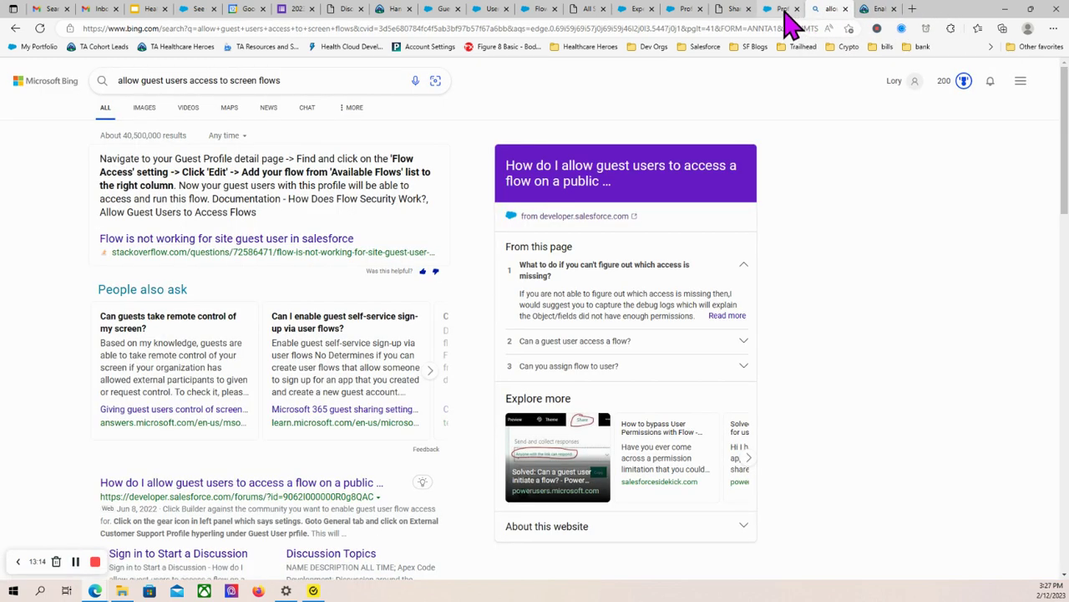
{"action": "left_click", "coordinate": [784, 10]}
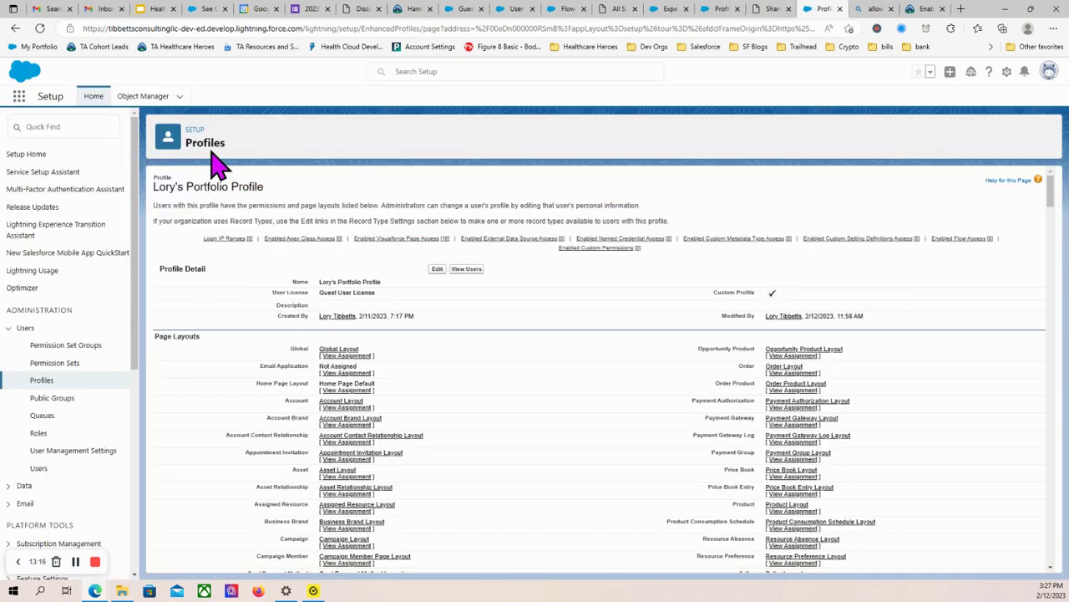
{"action": "left_click", "coordinate": [40, 29]}
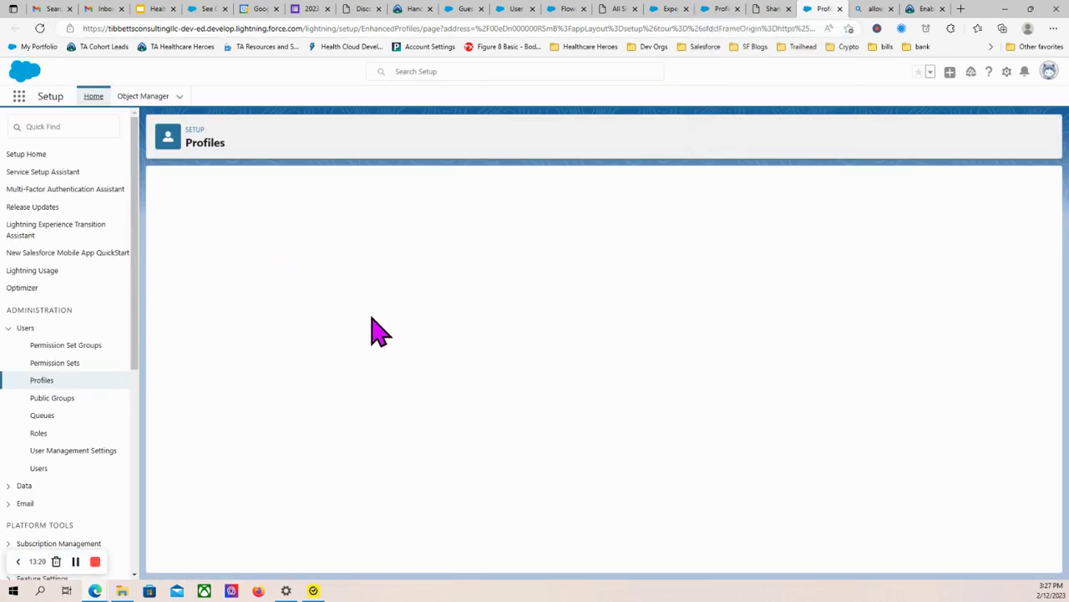
{"action": "scroll", "coordinate": [460, 319], "scroll_direction": "down", "scroll_amount": 2}
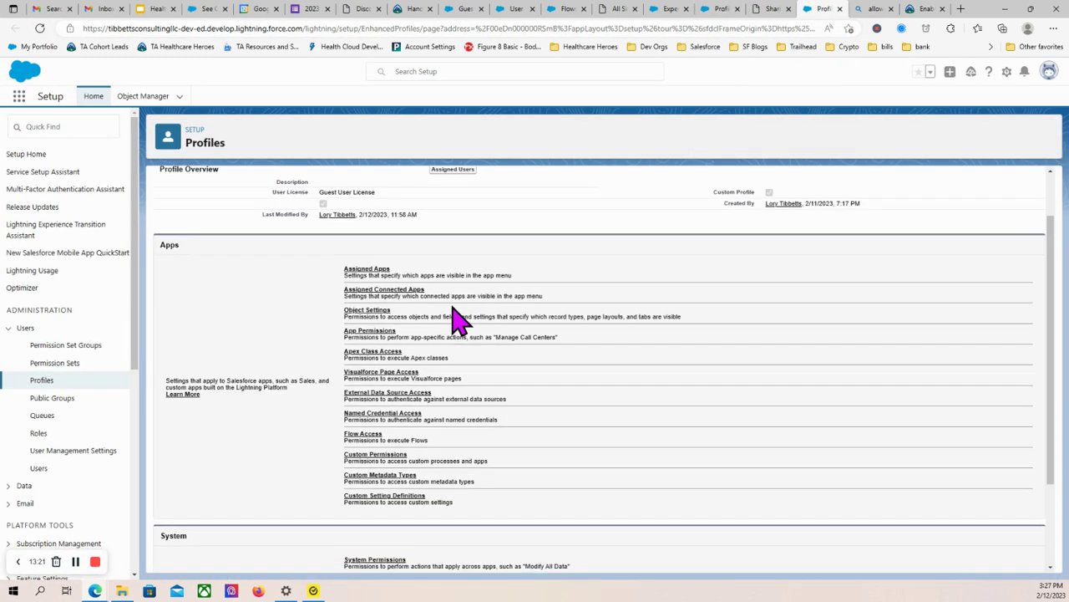
Add the New Contact flow to the guest profile's enabled Flow Access and save.
{"action": "left_click", "coordinate": [370, 434]}
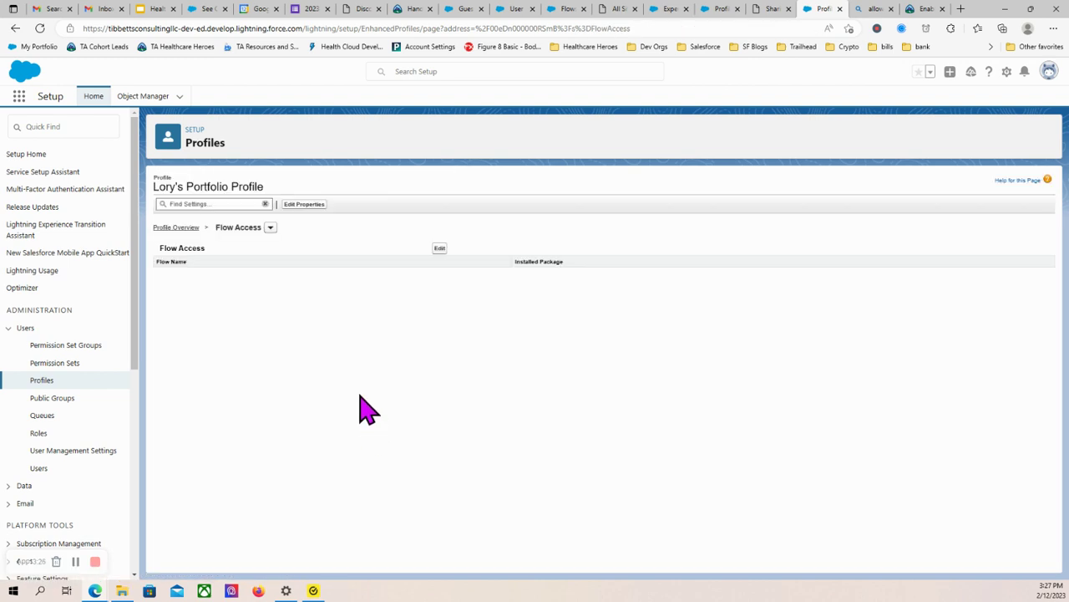
{"action": "left_click", "coordinate": [439, 252]}
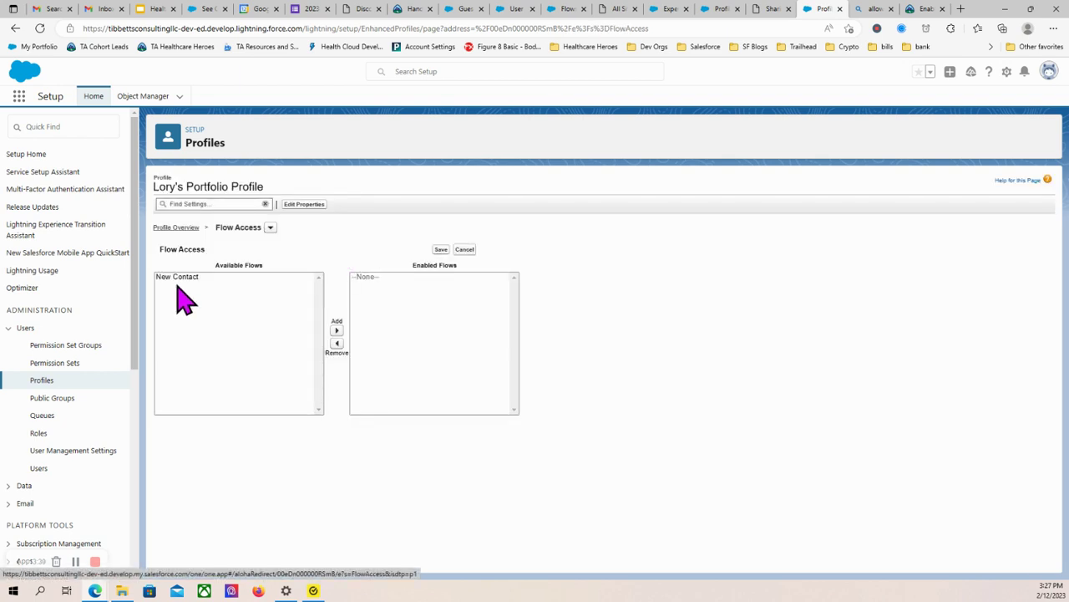
{"action": "left_click", "coordinate": [177, 280]}
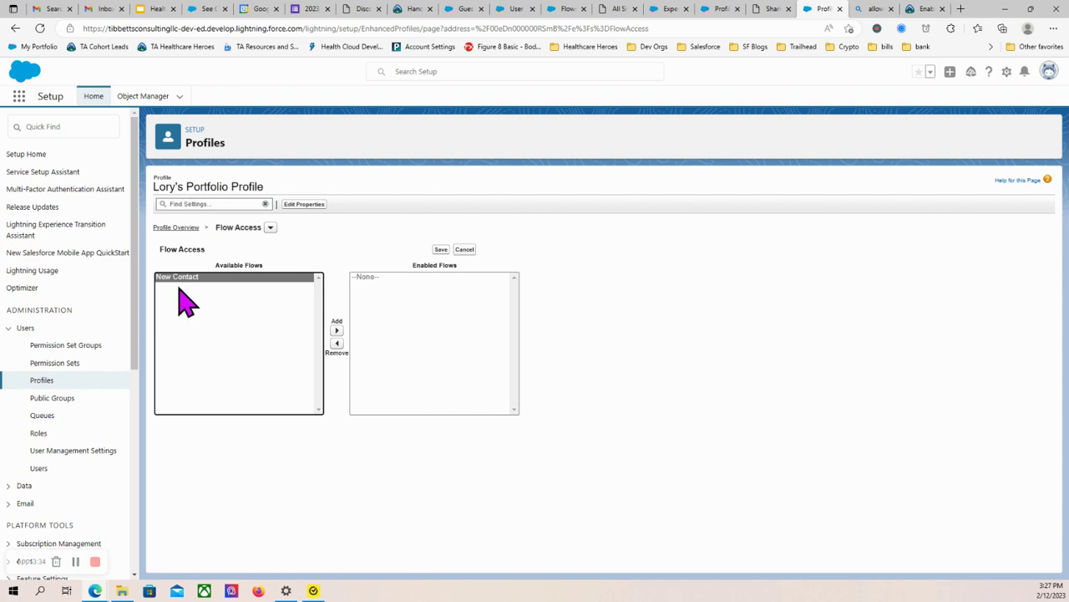
{"action": "left_click", "coordinate": [336, 331]}
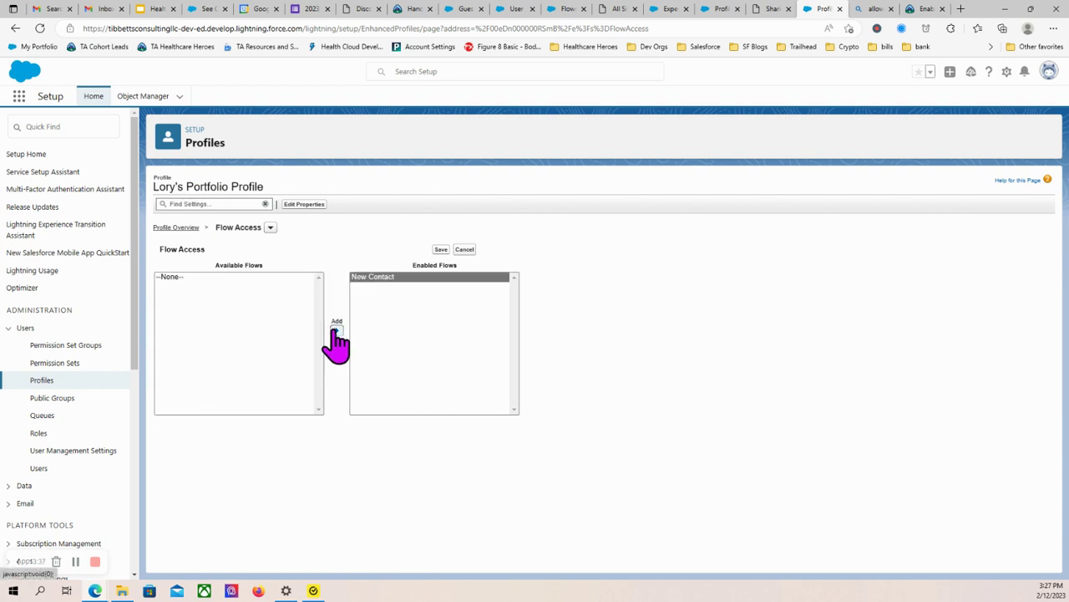
{"action": "left_click", "coordinate": [441, 250]}
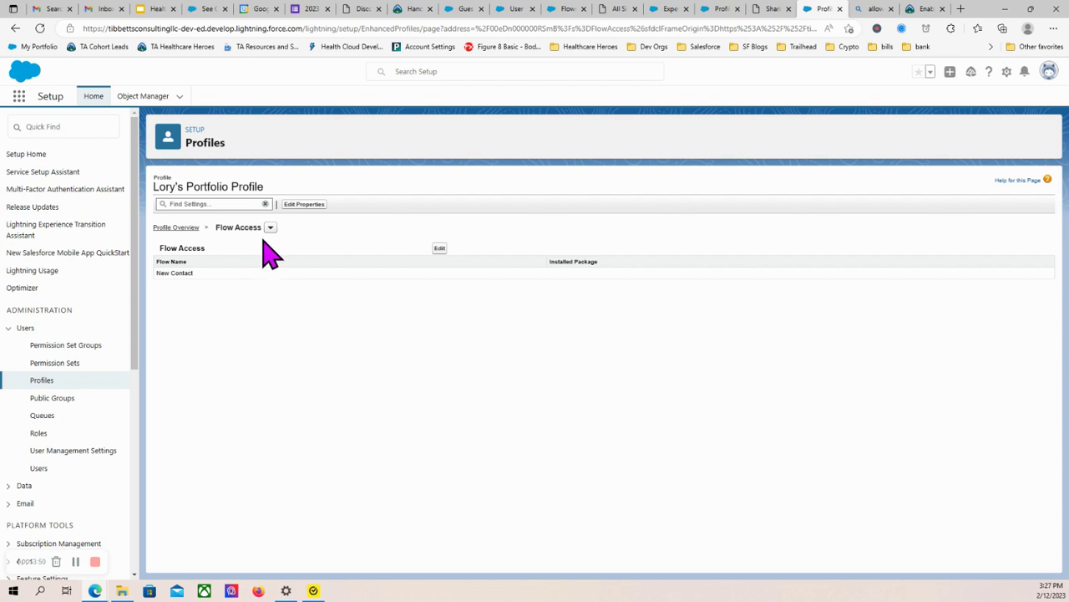
{"action": "left_click", "coordinate": [177, 230]}
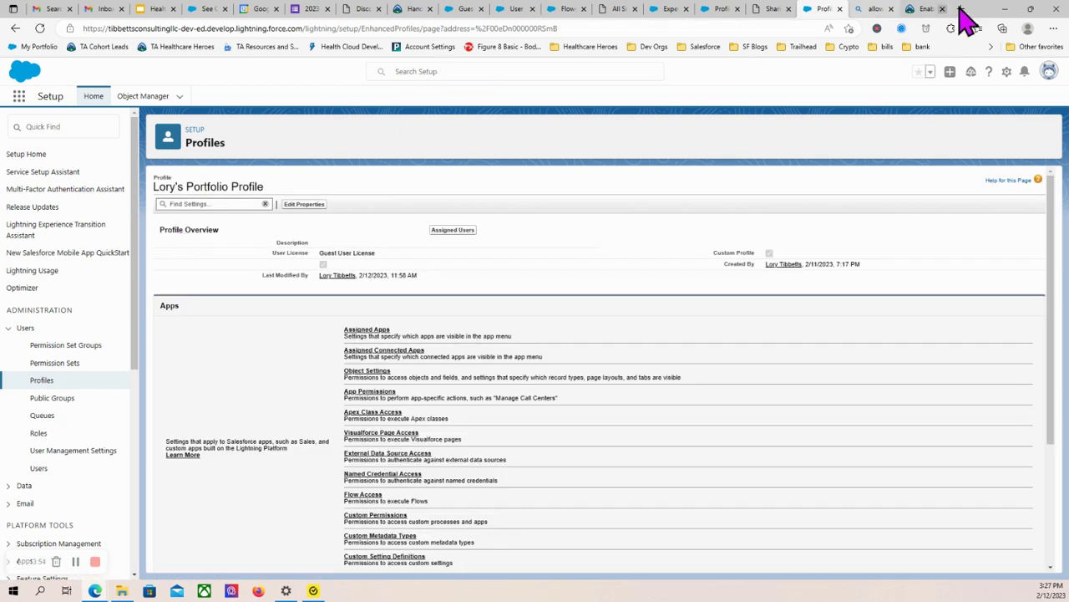
Read the Trailhead unit's flow distribution guidance, then switch to the InPrivate Guest Book window.
{"action": "left_click", "coordinate": [925, 10]}
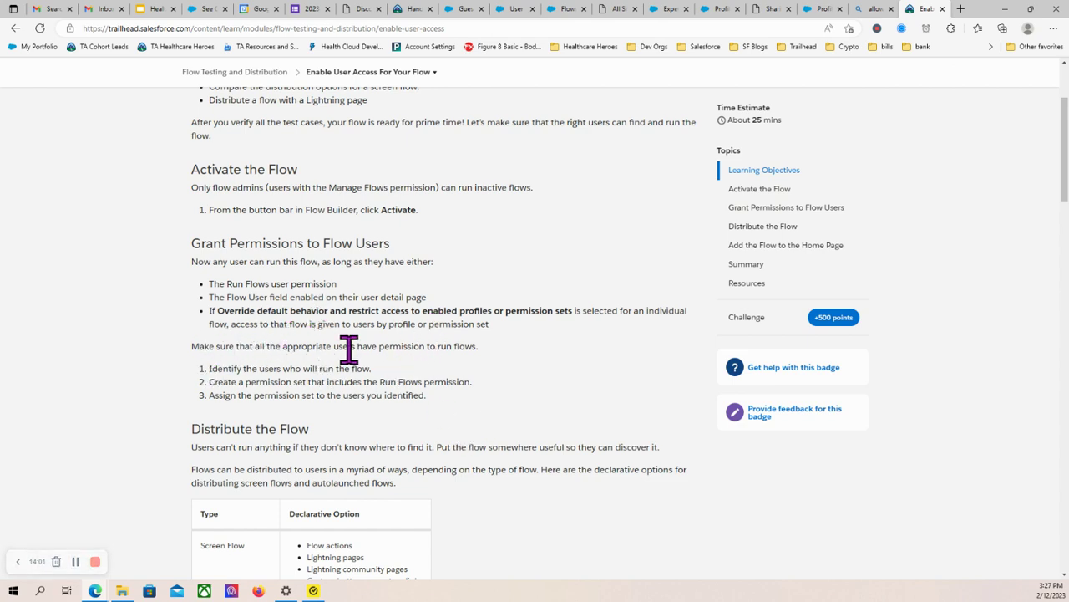
{"action": "scroll", "coordinate": [414, 368], "scroll_direction": "down", "scroll_amount": 2}
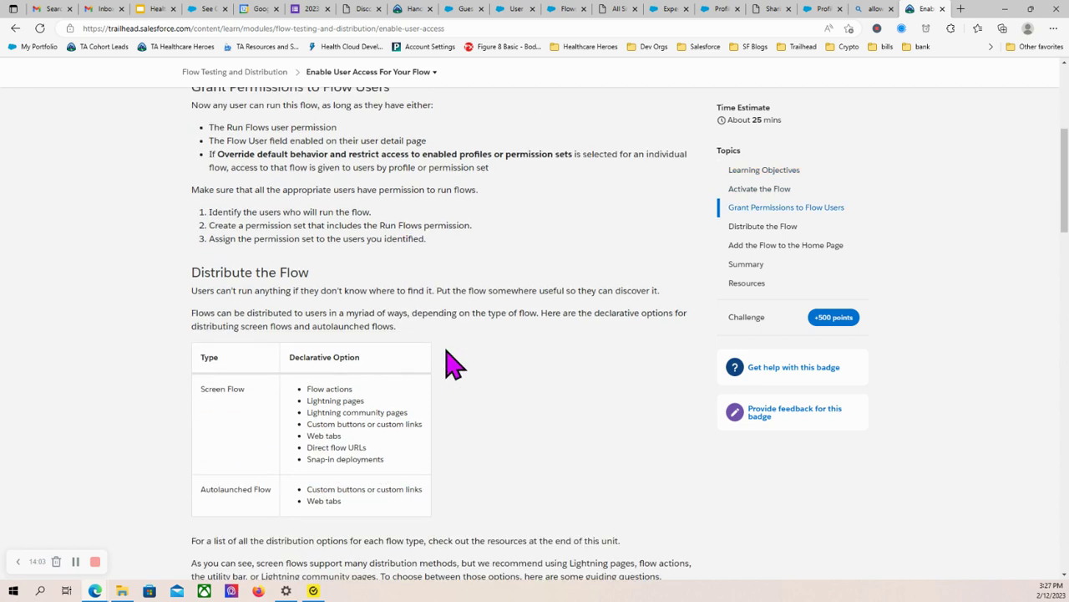
{"action": "scroll", "coordinate": [449, 359], "scroll_direction": "down", "scroll_amount": 6}
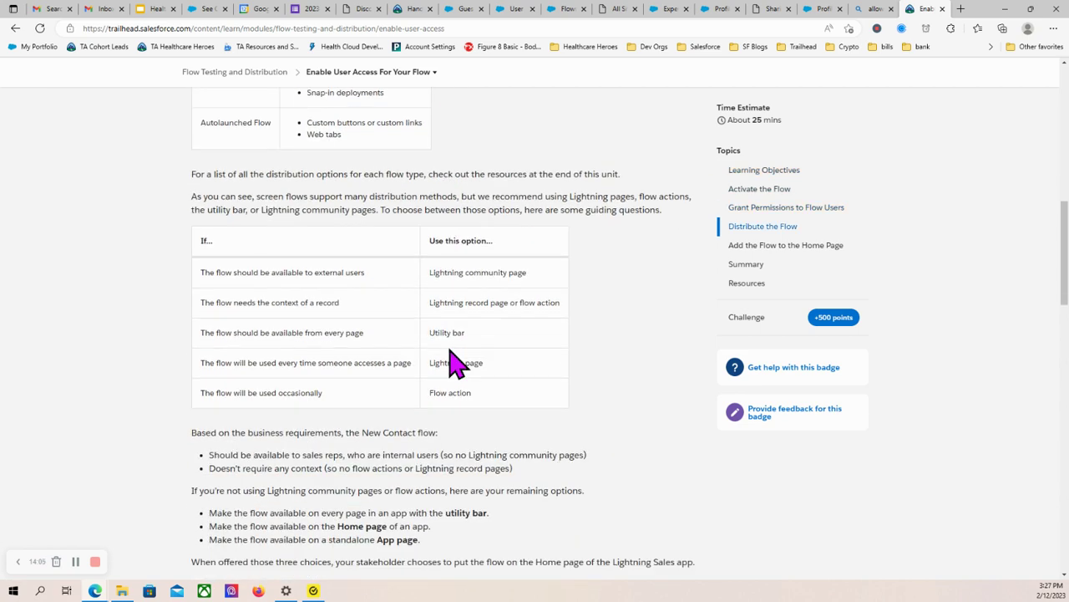
{"action": "scroll", "coordinate": [451, 350], "scroll_direction": "down", "scroll_amount": 3}
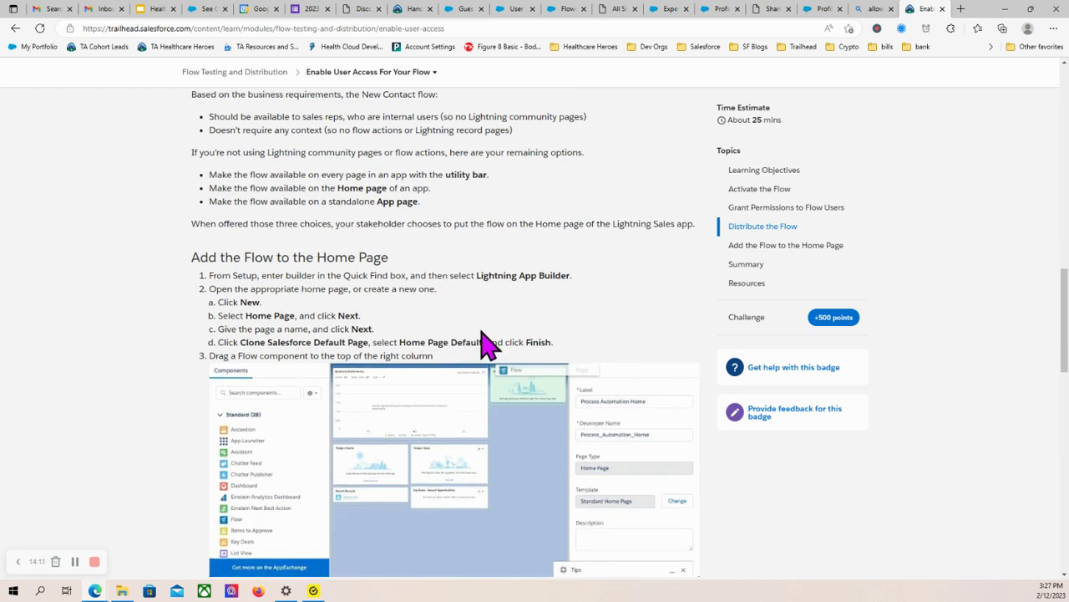
{"action": "scroll", "coordinate": [501, 343], "scroll_direction": "down", "scroll_amount": 4}
{"action": "scroll", "coordinate": [520, 341], "scroll_direction": "down", "scroll_amount": 2}
{"action": "scroll", "coordinate": [521, 341], "scroll_direction": "up", "scroll_amount": 6}
{"action": "scroll", "coordinate": [456, 334], "scroll_direction": "up", "scroll_amount": 3}
{"action": "scroll", "coordinate": [610, 292], "scroll_direction": "up", "scroll_amount": 1}
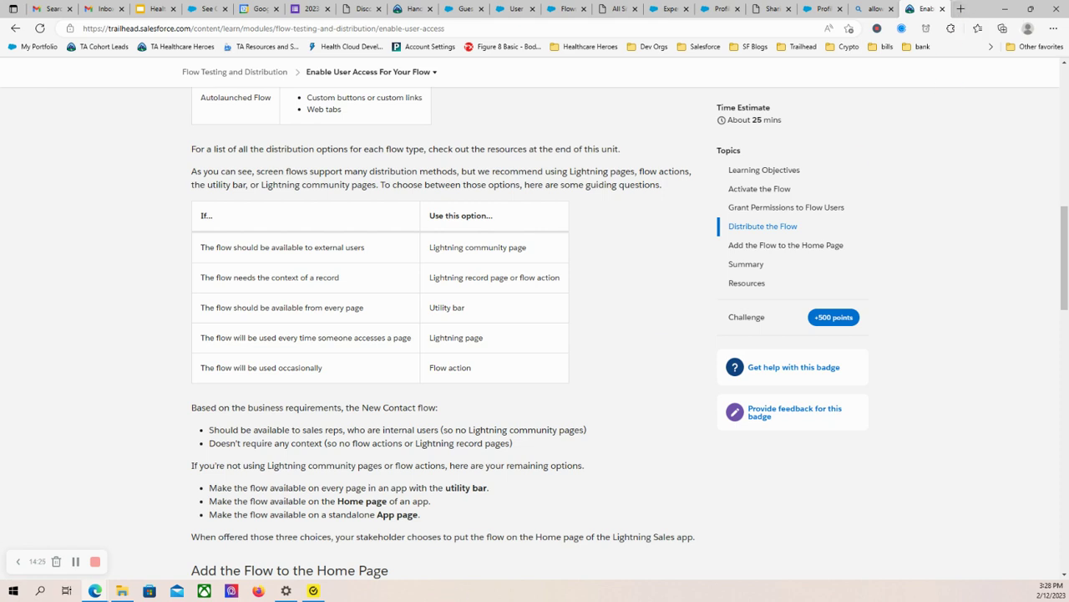
{"action": "left_click", "coordinate": [95, 591]}
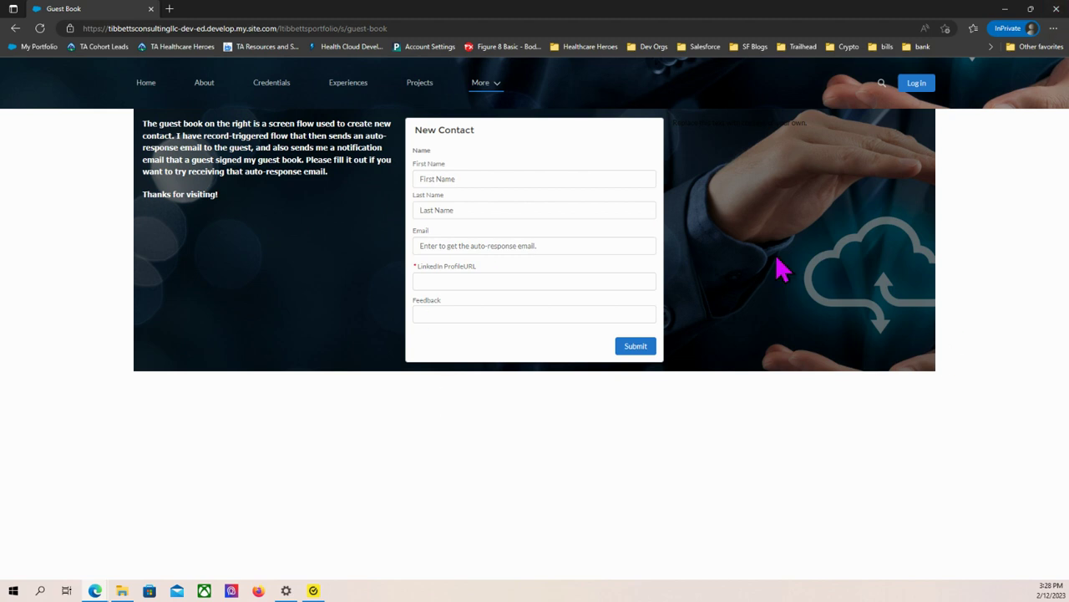
Close the InPrivate window and return to the guest profile overview in Setup.
{"action": "left_click", "coordinate": [1057, 10]}
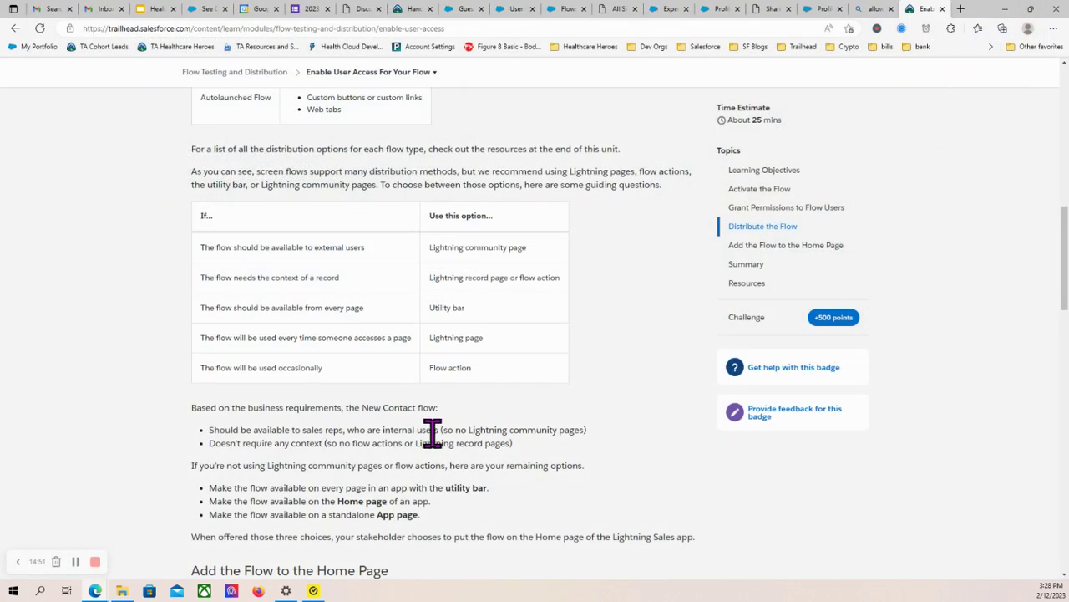
{"action": "left_click", "coordinate": [717, 10]}
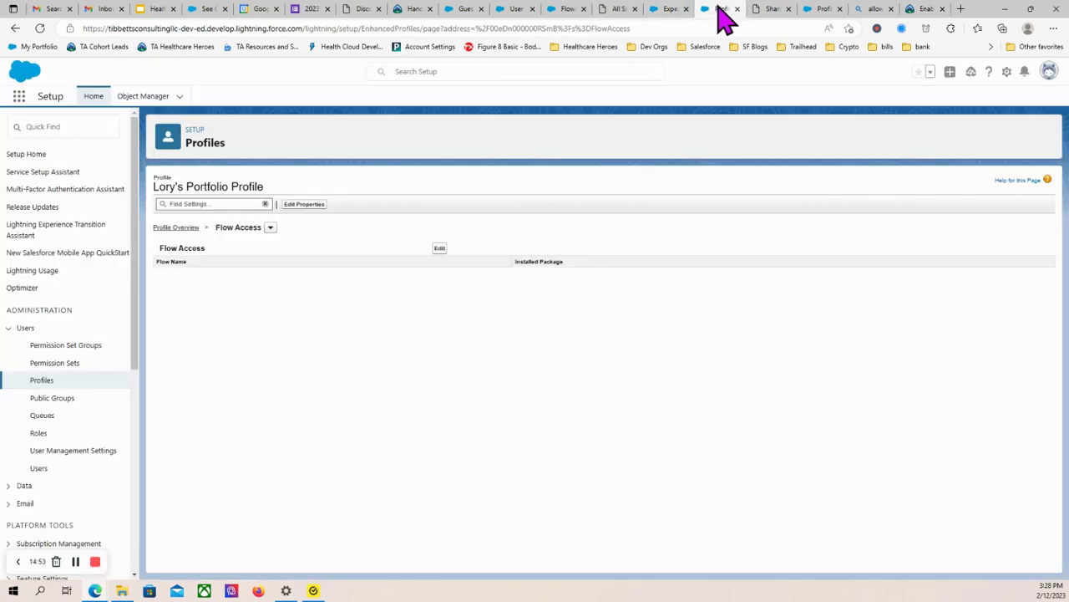
{"action": "left_click", "coordinate": [176, 228]}
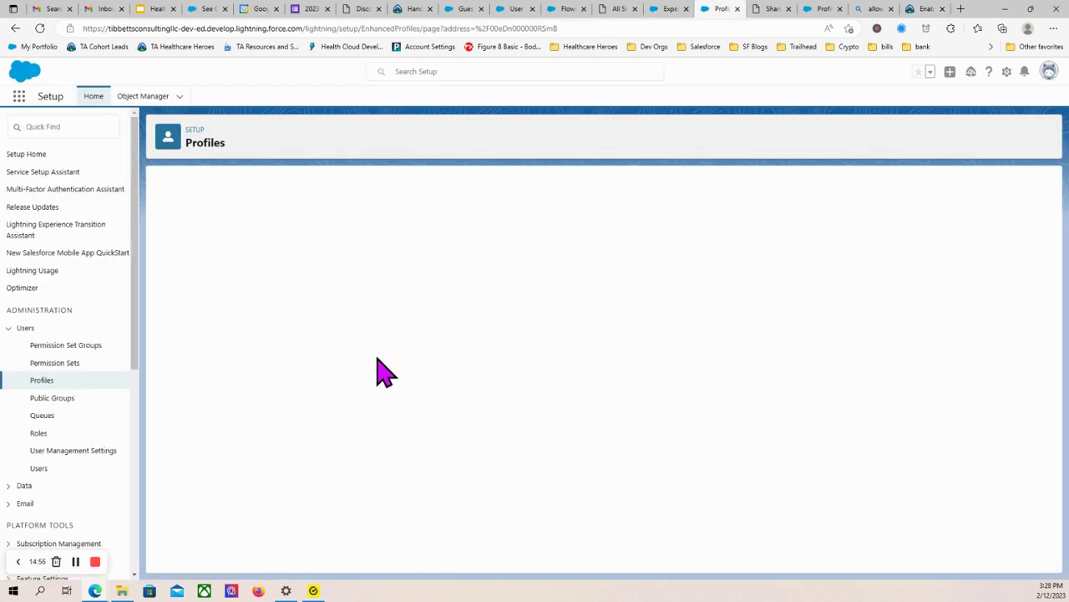
{"action": "scroll", "coordinate": [572, 464], "scroll_direction": "down", "scroll_amount": 1}
{"action": "scroll", "coordinate": [573, 464], "scroll_direction": "down", "scroll_amount": 2}
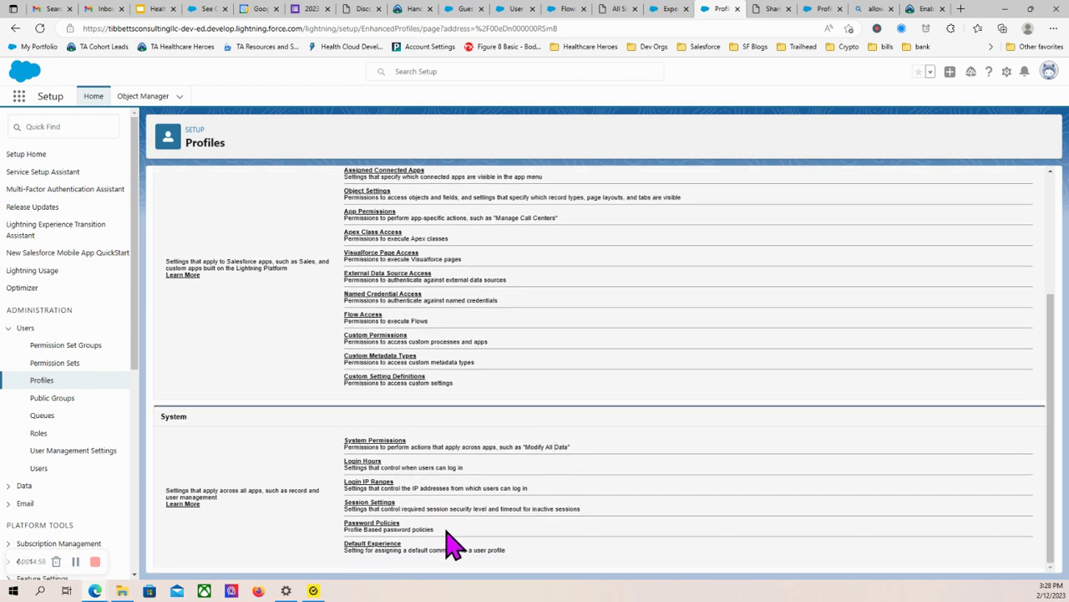
Choose the portfolio site as the profile's Default Experience and save it.
{"action": "left_click", "coordinate": [376, 544]}
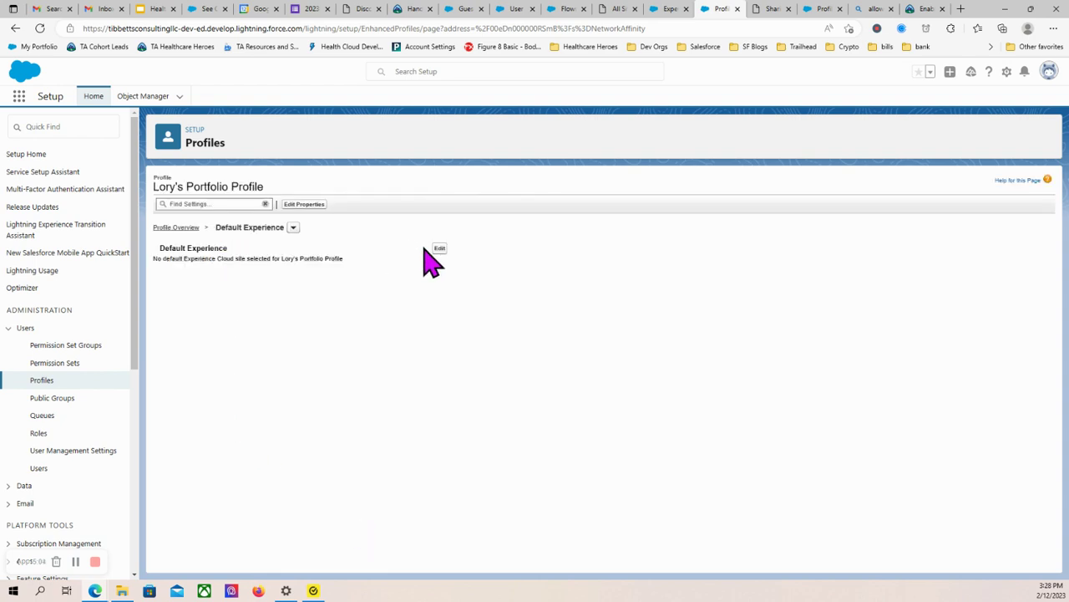
{"action": "left_click", "coordinate": [440, 249]}
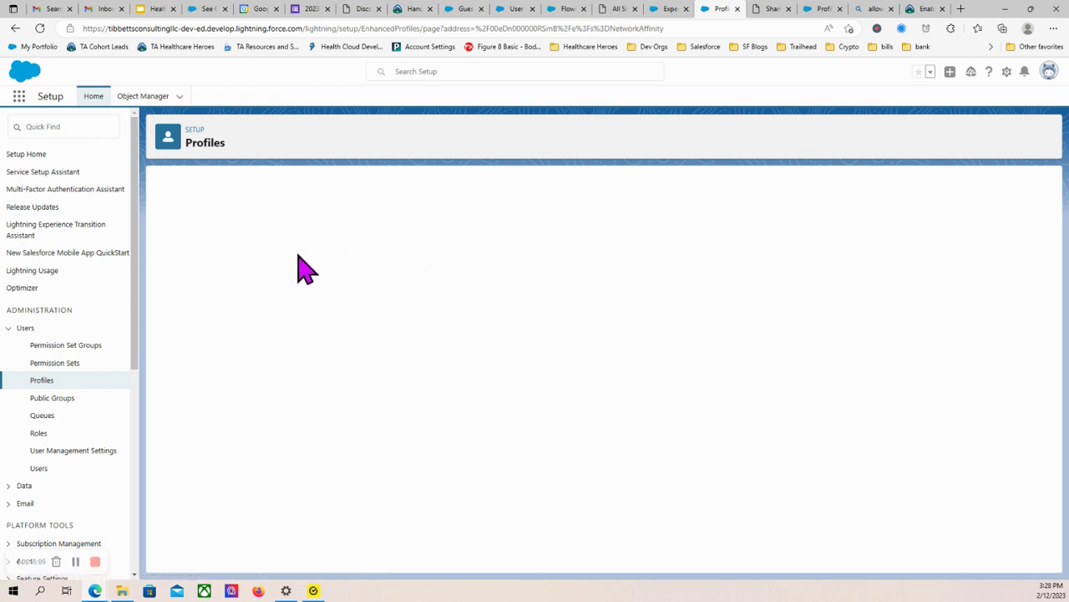
{"action": "left_click", "coordinate": [205, 264]}
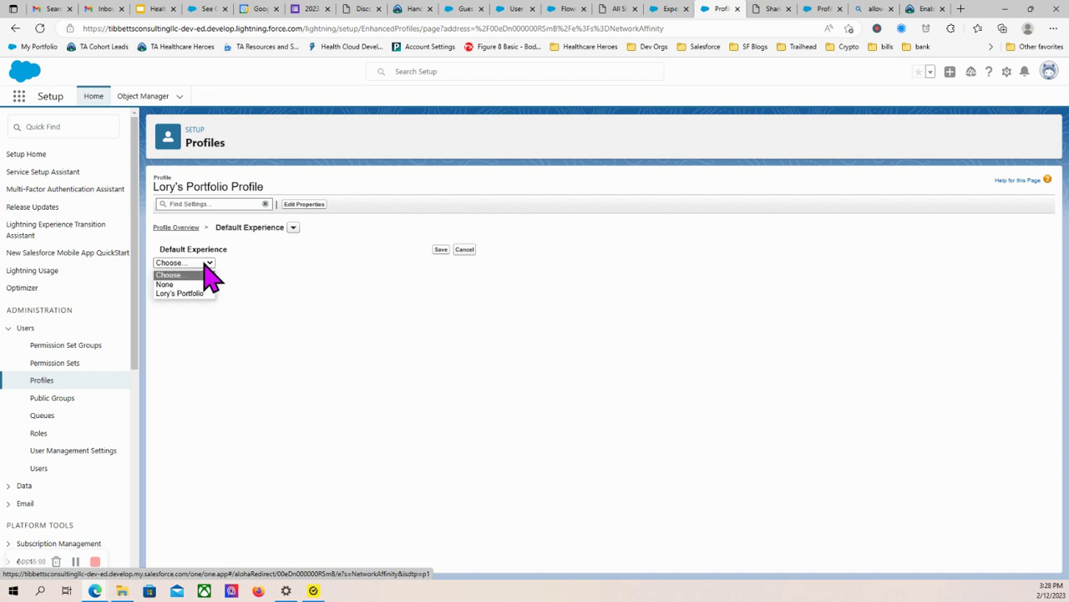
{"action": "left_click", "coordinate": [198, 293]}
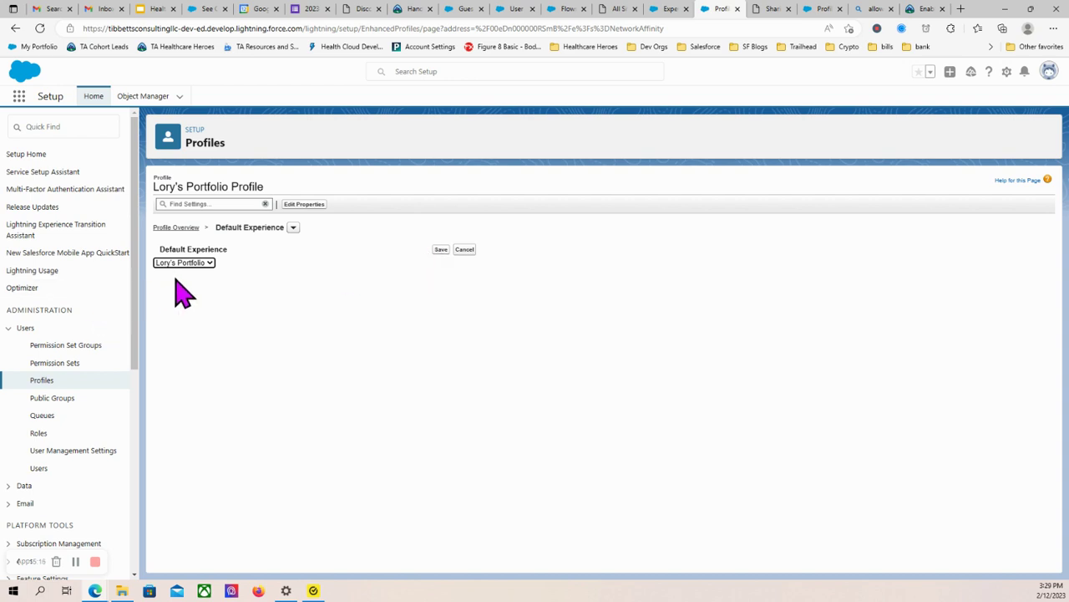
{"action": "left_click", "coordinate": [674, 10]}
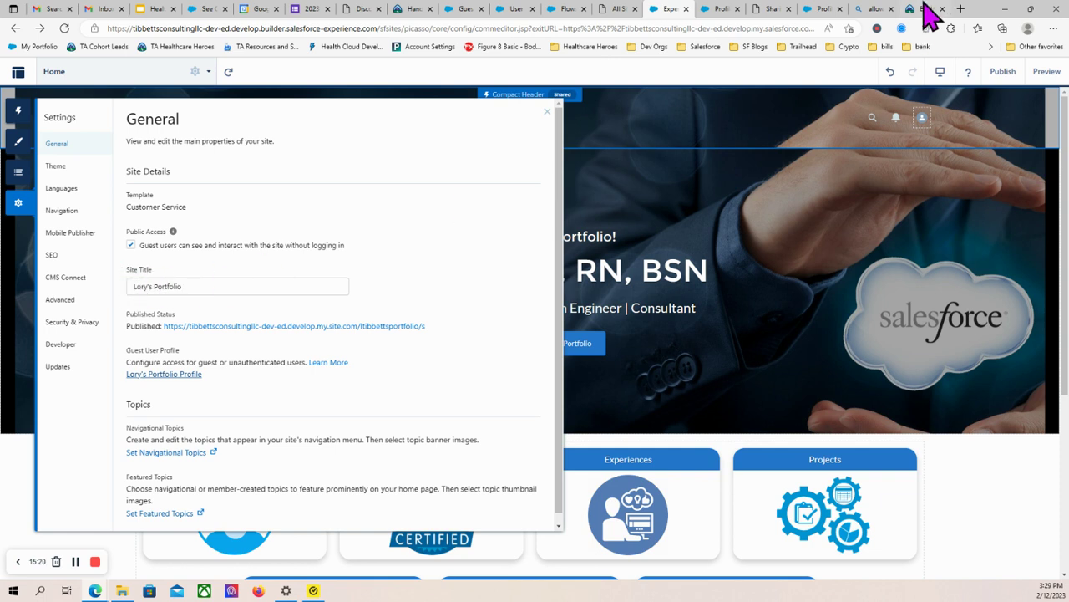
{"action": "left_click", "coordinate": [718, 10]}
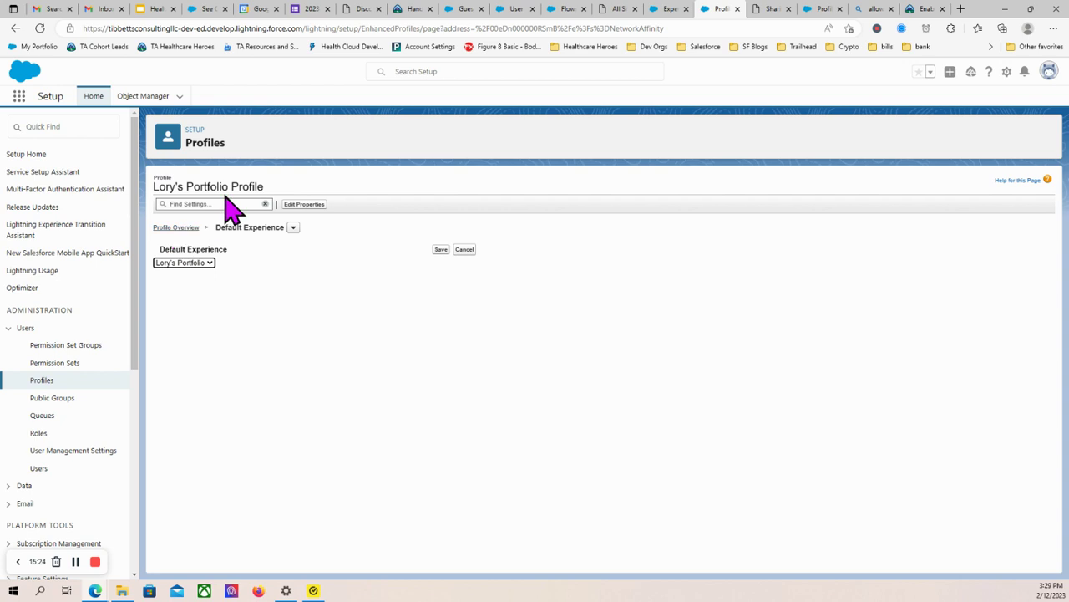
{"action": "left_click", "coordinate": [440, 250]}
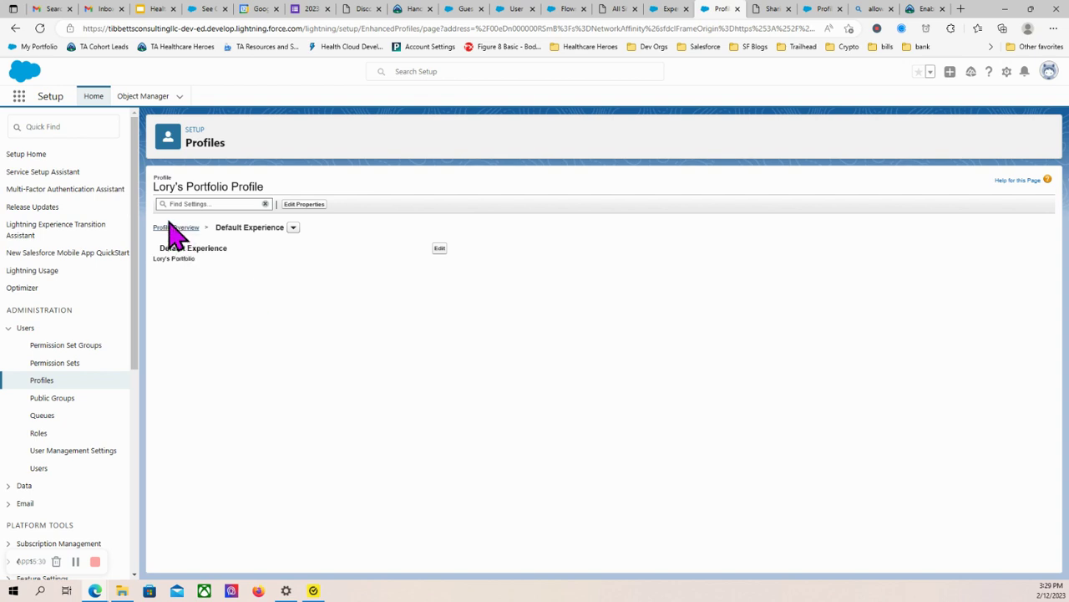
{"action": "left_click", "coordinate": [175, 227]}
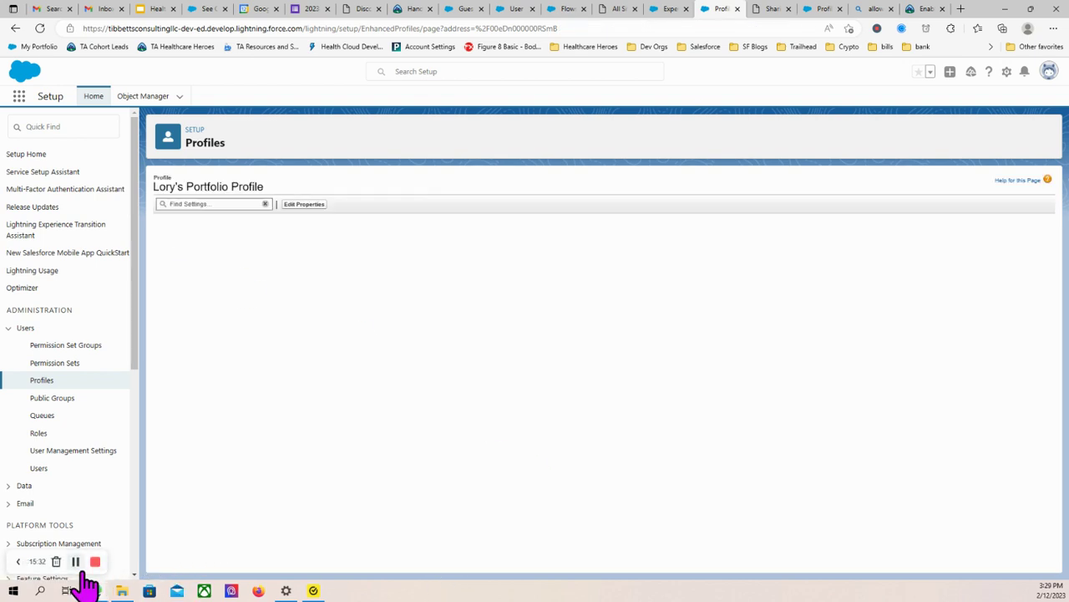
Copy the guest-book page address from its browser tab.
{"action": "mouse_move", "coordinate": [94, 589]}
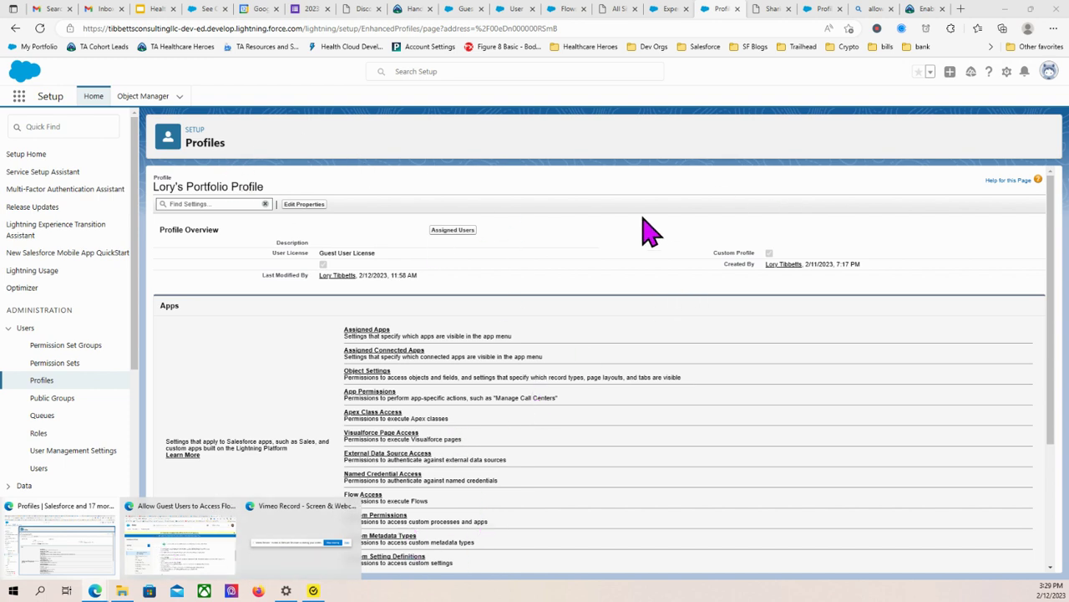
{"action": "left_click", "coordinate": [466, 10]}
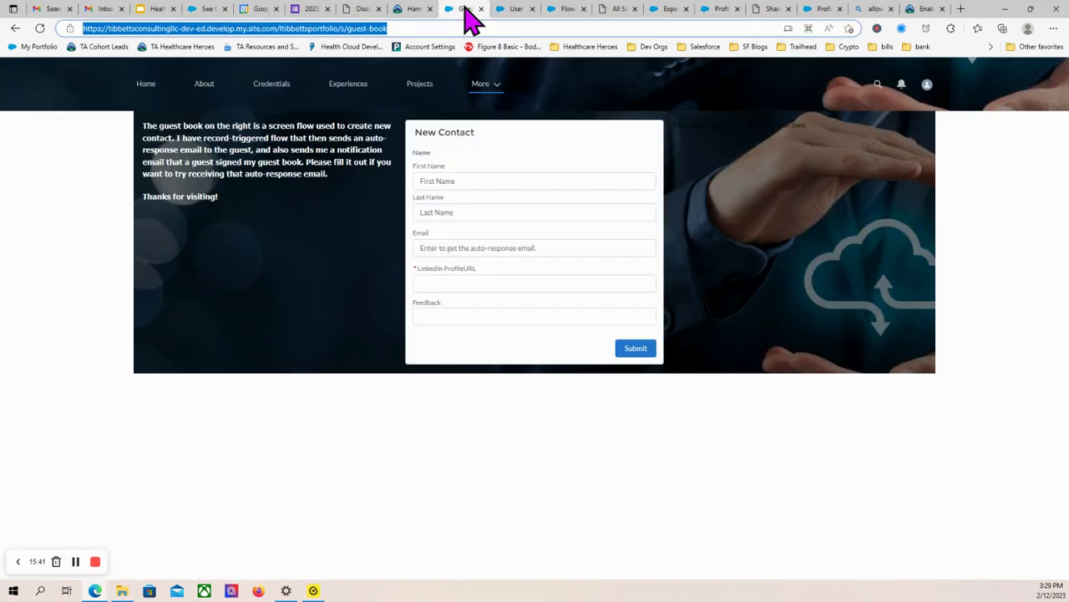
{"action": "right_click", "coordinate": [368, 34]}
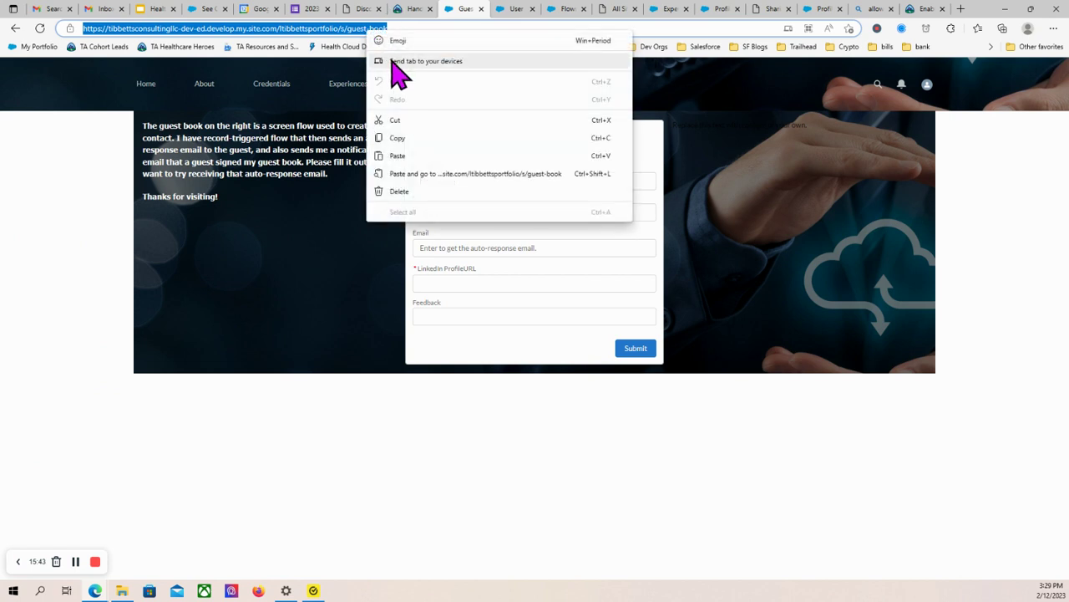
{"action": "left_click", "coordinate": [399, 139]}
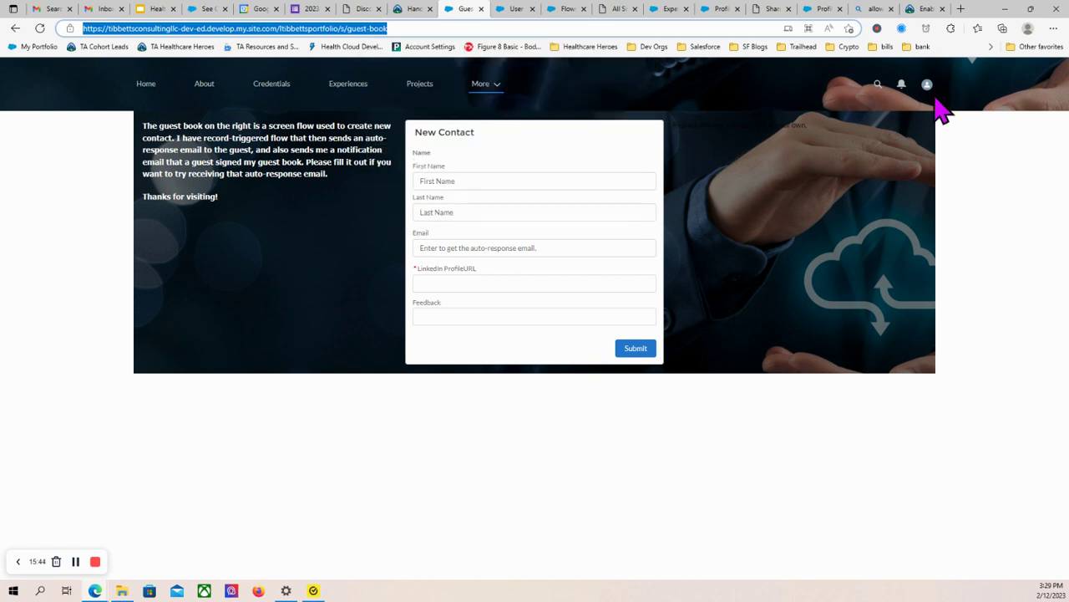
Load the copied guest-book address in a new InPrivate window.
{"action": "left_click", "coordinate": [961, 10]}
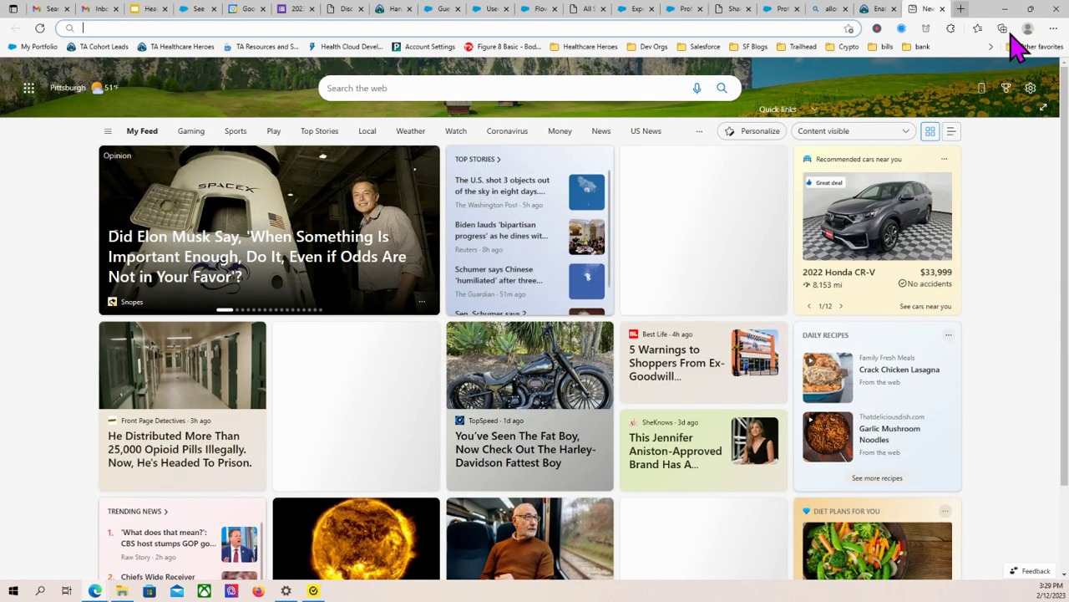
{"action": "left_click", "coordinate": [942, 9]}
{"action": "left_click", "coordinate": [1054, 27]}
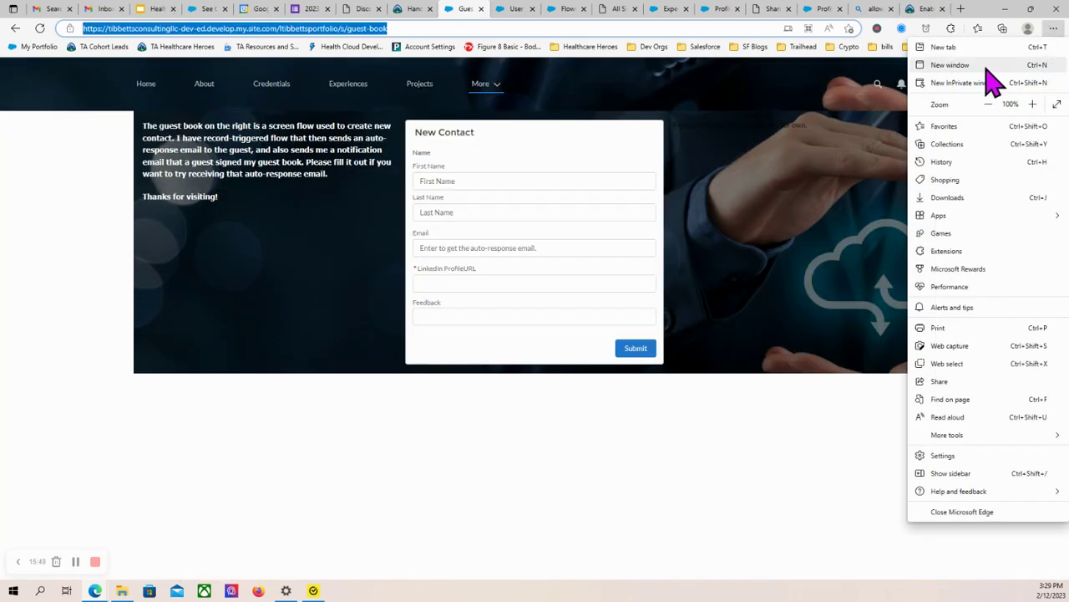
{"action": "left_click", "coordinate": [969, 81]}
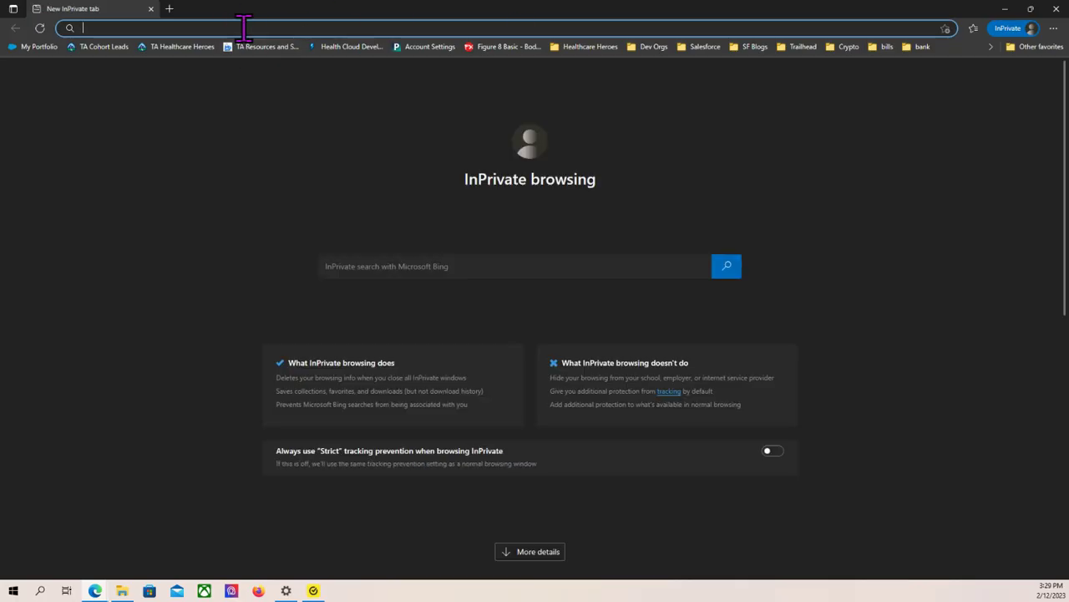
{"action": "right_click", "coordinate": [244, 28]}
{"action": "left_click", "coordinate": [297, 151]}
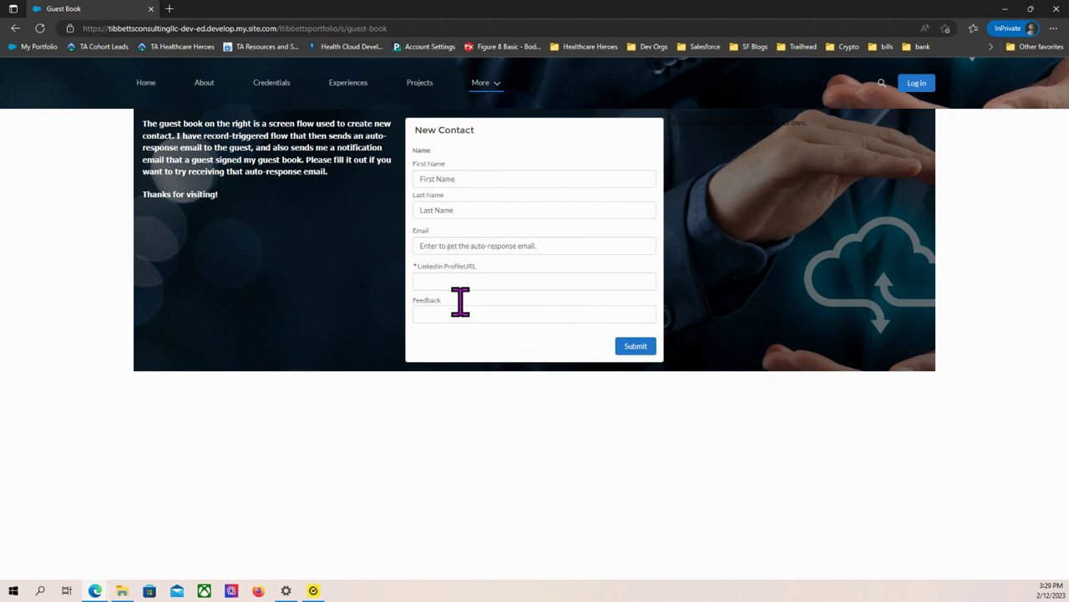
Autofill the contact's first name and email, select the LinkedIn field, then minimize the window.
{"action": "left_click", "coordinate": [452, 180]}
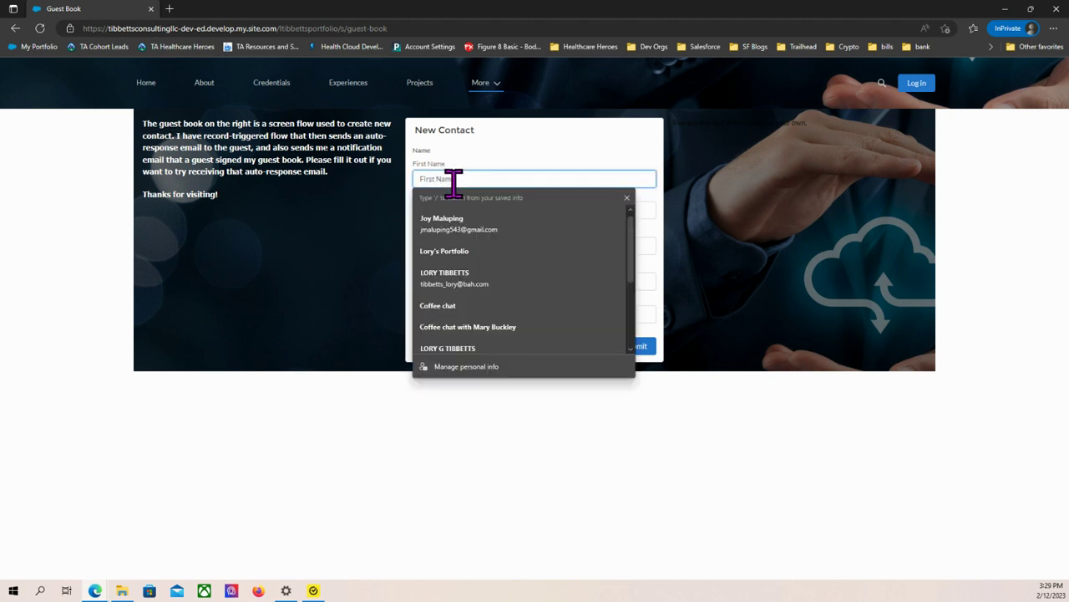
{"action": "left_click", "coordinate": [452, 226]}
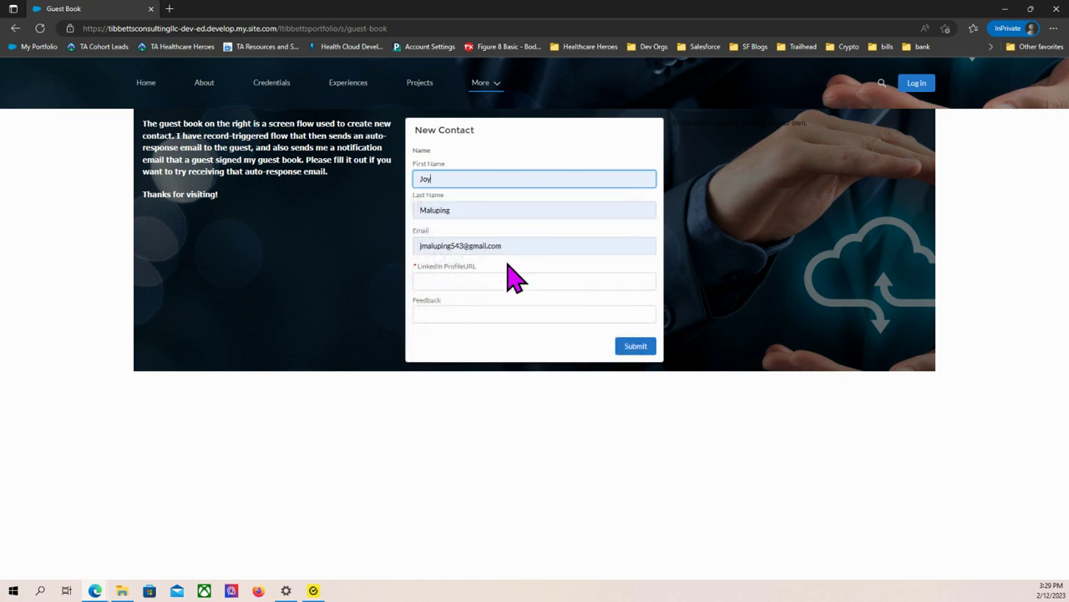
{"action": "left_click", "coordinate": [481, 279]}
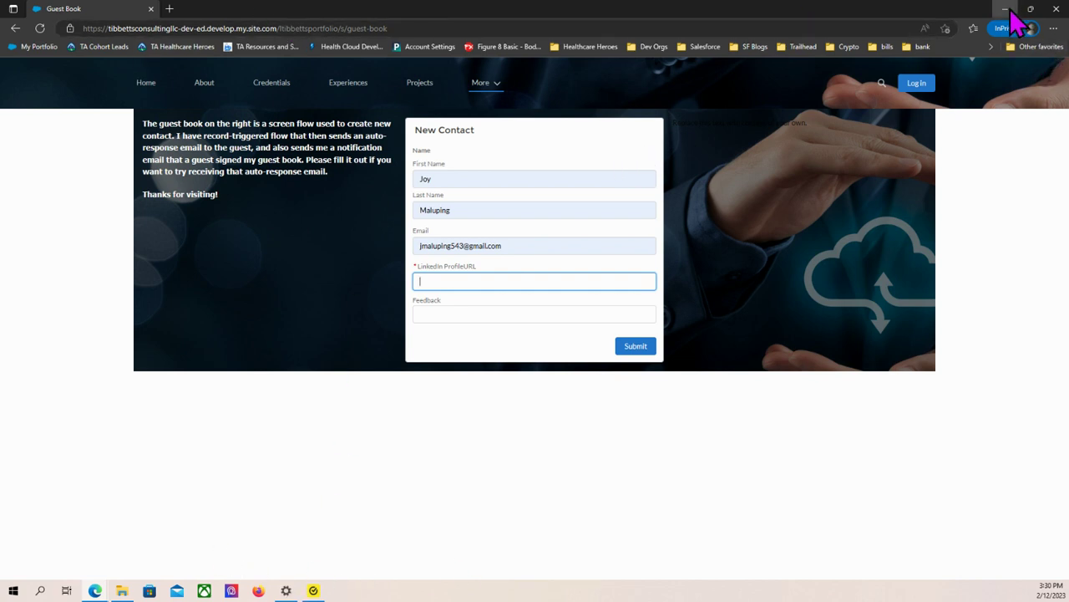
{"action": "left_click", "coordinate": [1007, 10]}
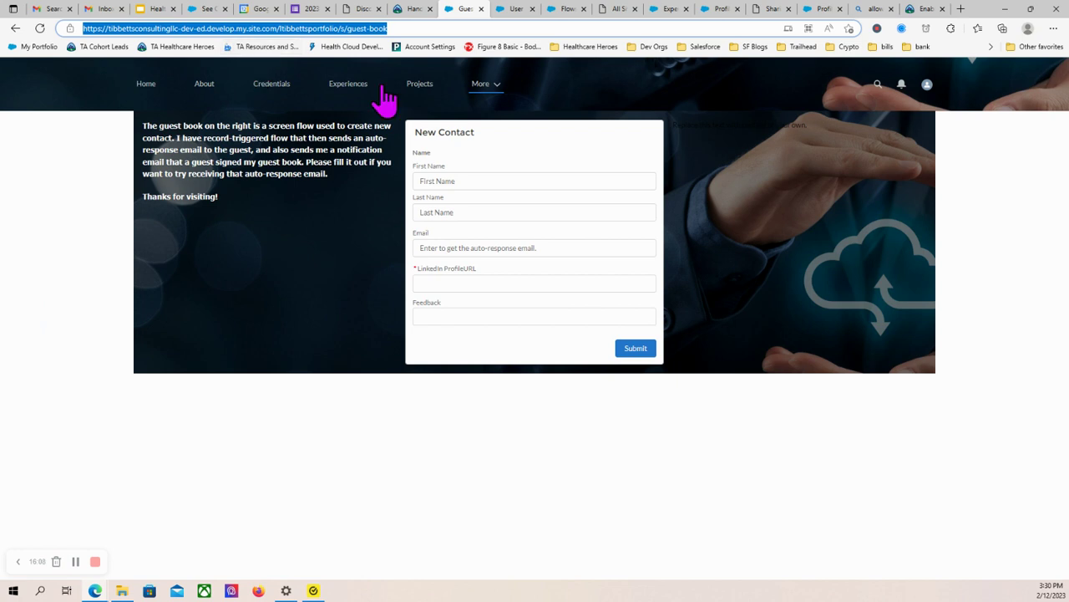